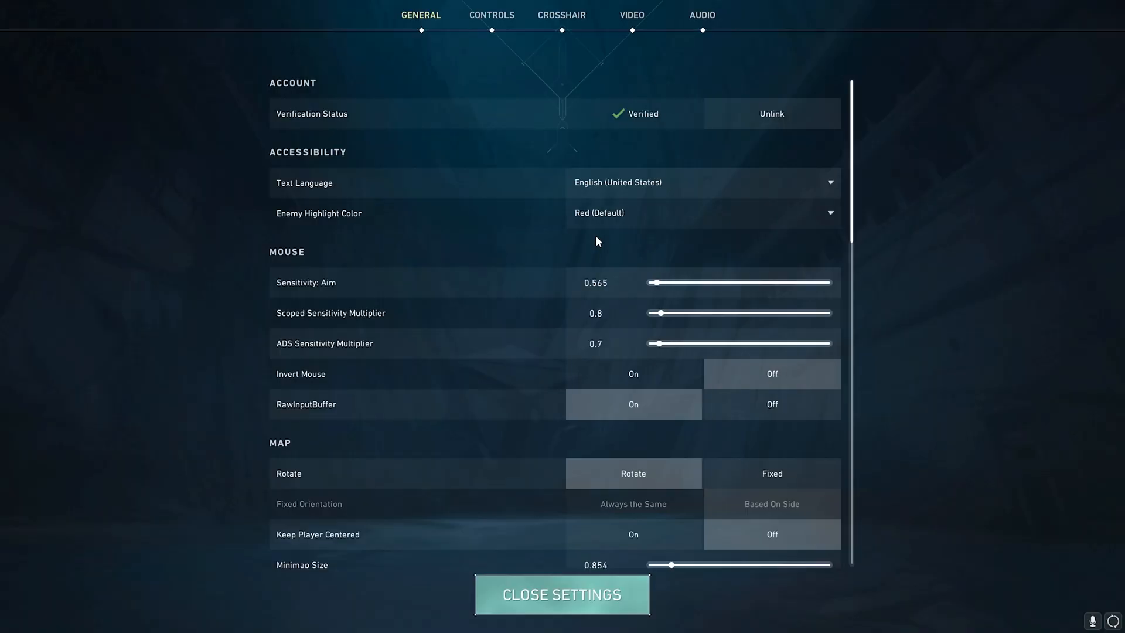
Step: Set Hide User Interface In Game to On in the general settings
scroll(485, 421, down, 10)
scroll(409, 427, down, 3)
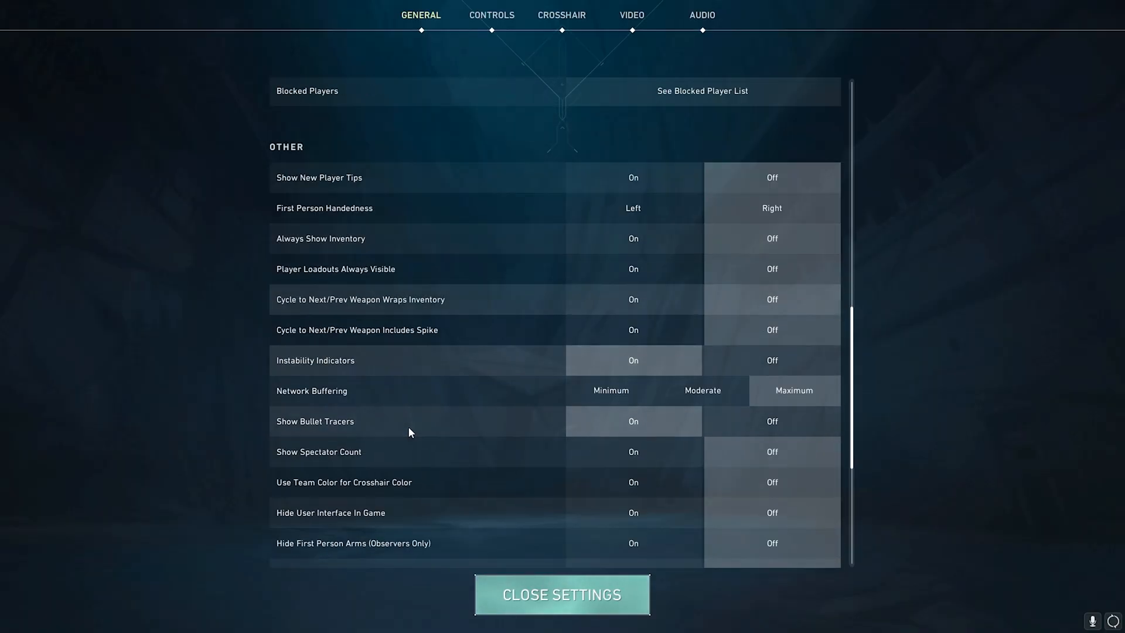
scroll(345, 492, down, 1)
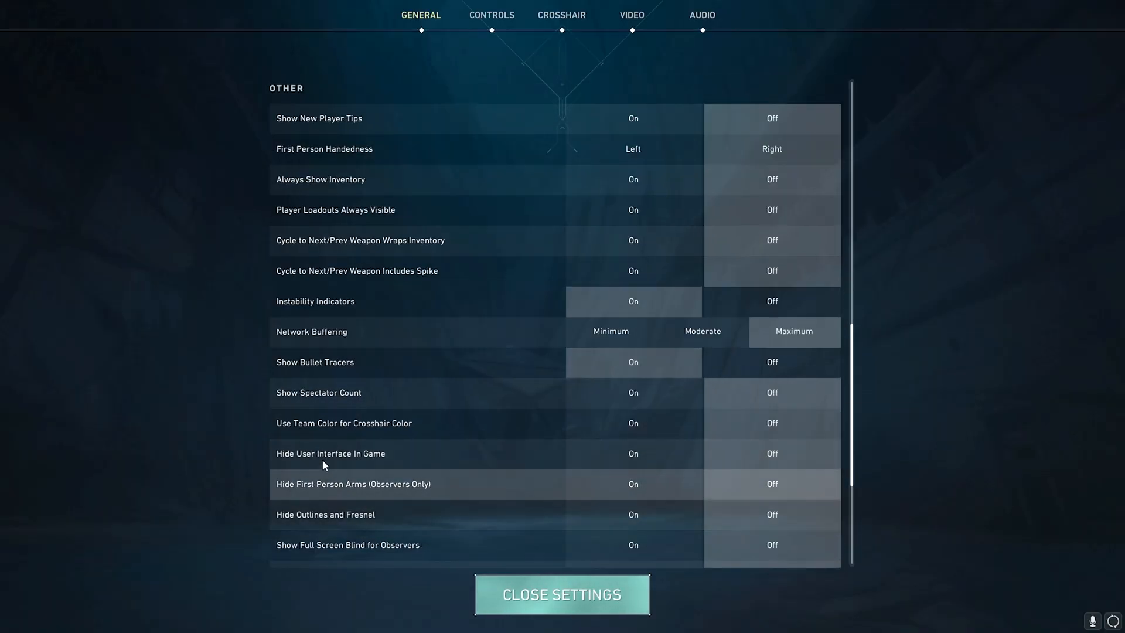
click(640, 466)
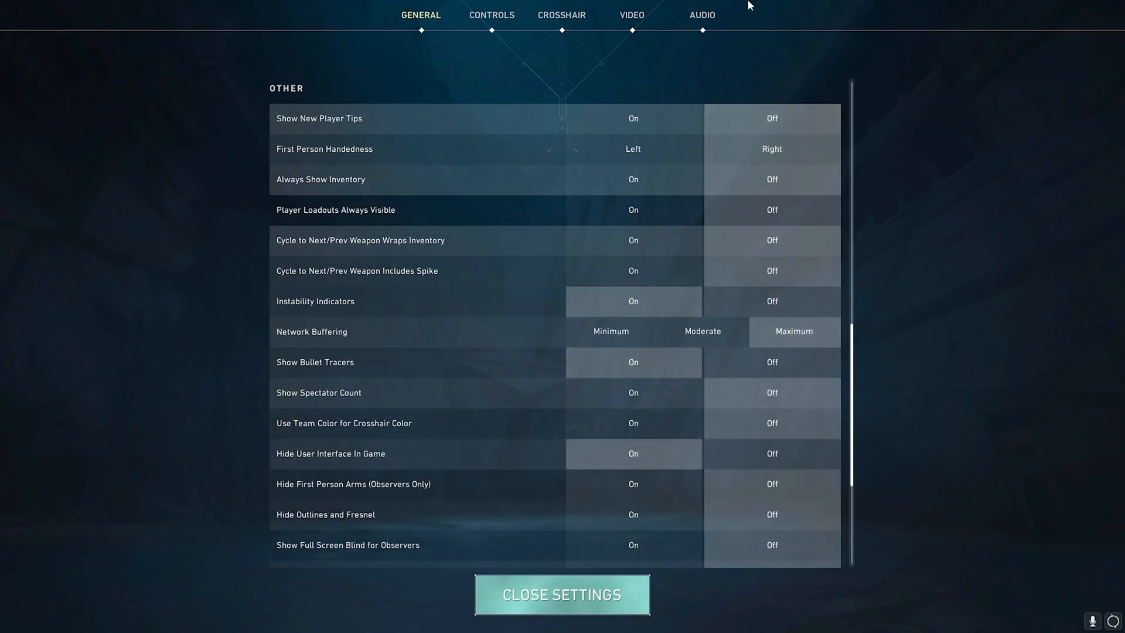
Step: Review the video performance stats and the Disable Crosshair option, and close the settings
click(631, 14)
click(680, 56)
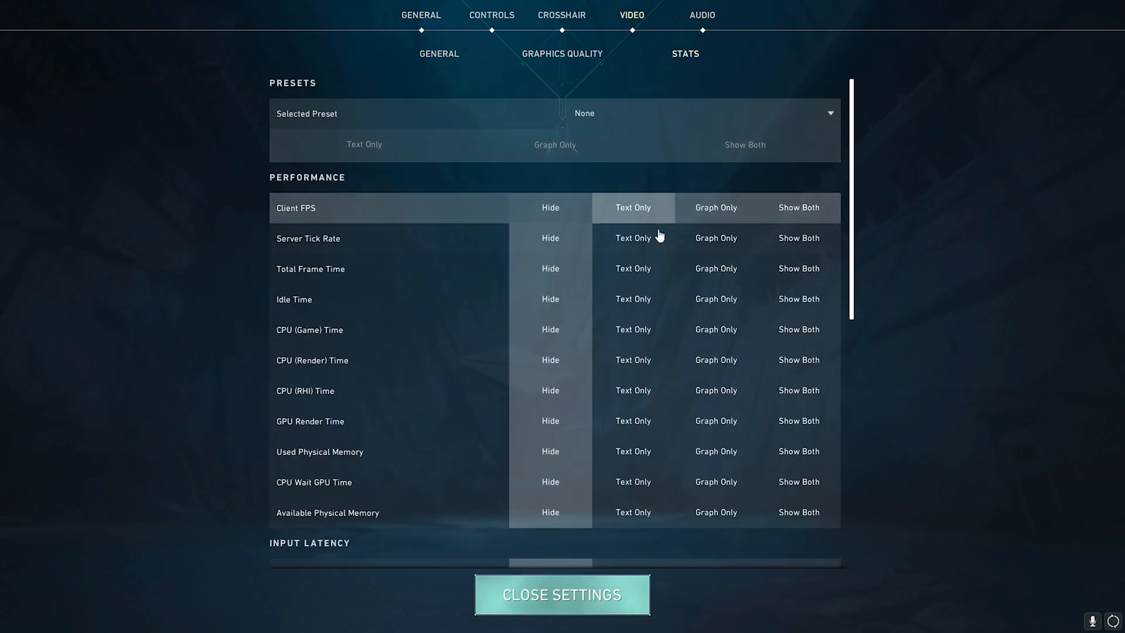
click(565, 18)
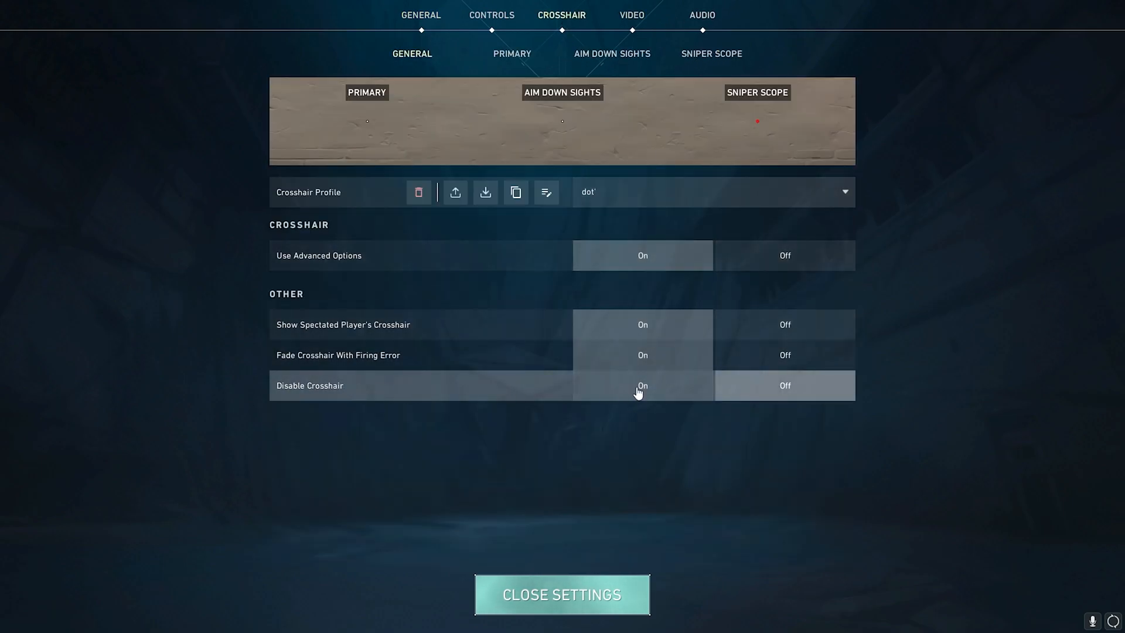
click(561, 595)
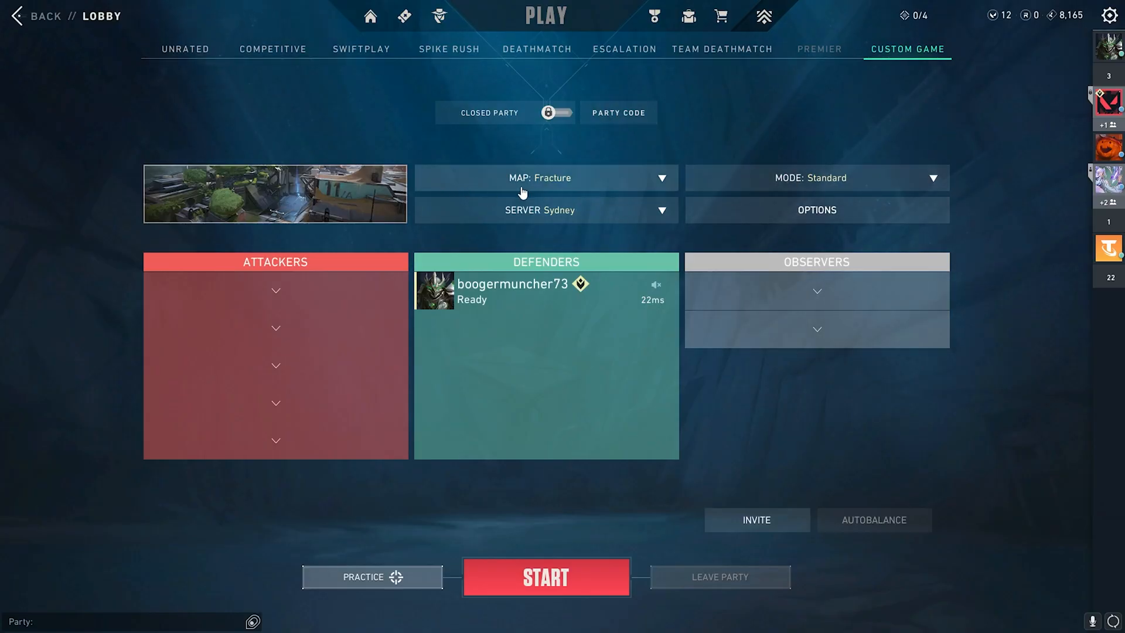
Step: Choose Standard as the custom game's mode and check the match options
click(805, 179)
click(727, 218)
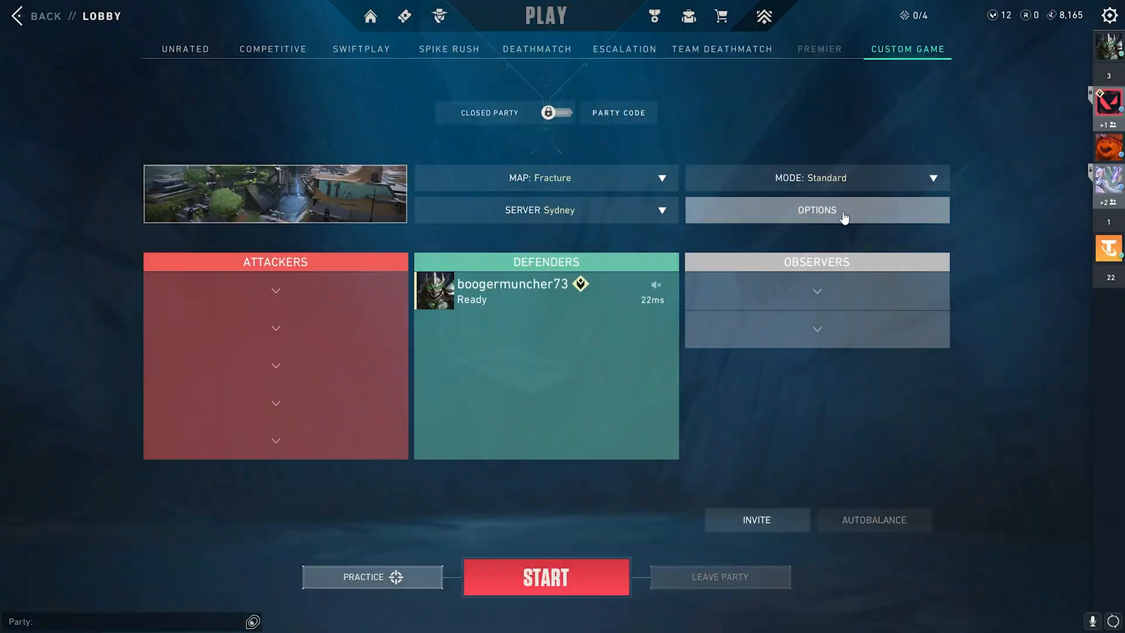
click(843, 217)
click(545, 455)
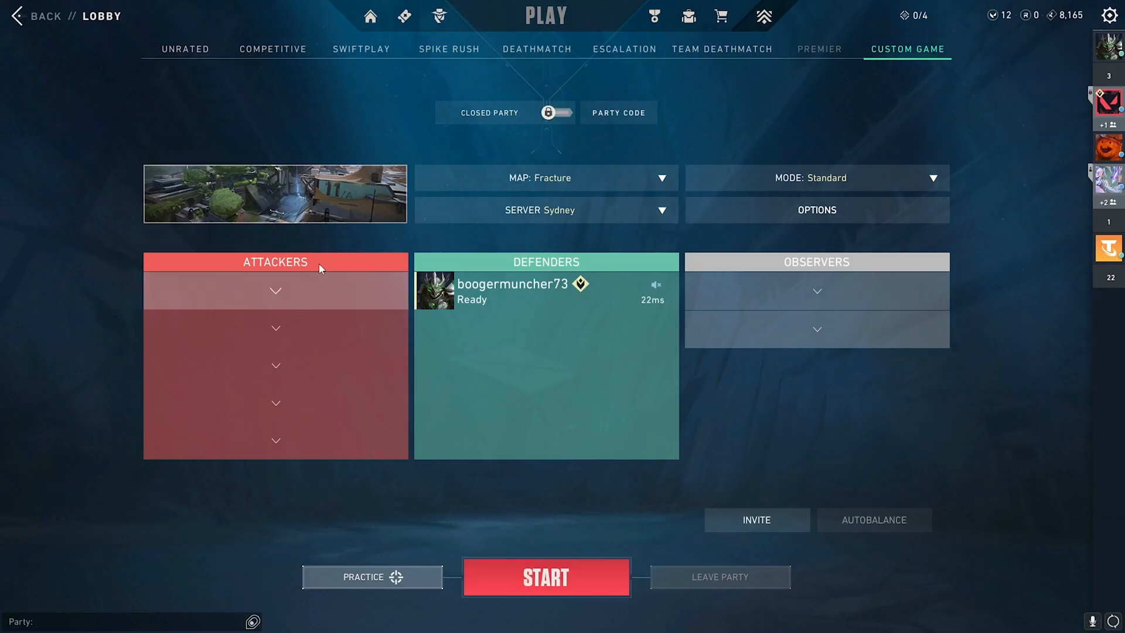
Step: Start the custom match on Fracture despite the unfilled teams and lock in Clove as the agent
click(549, 580)
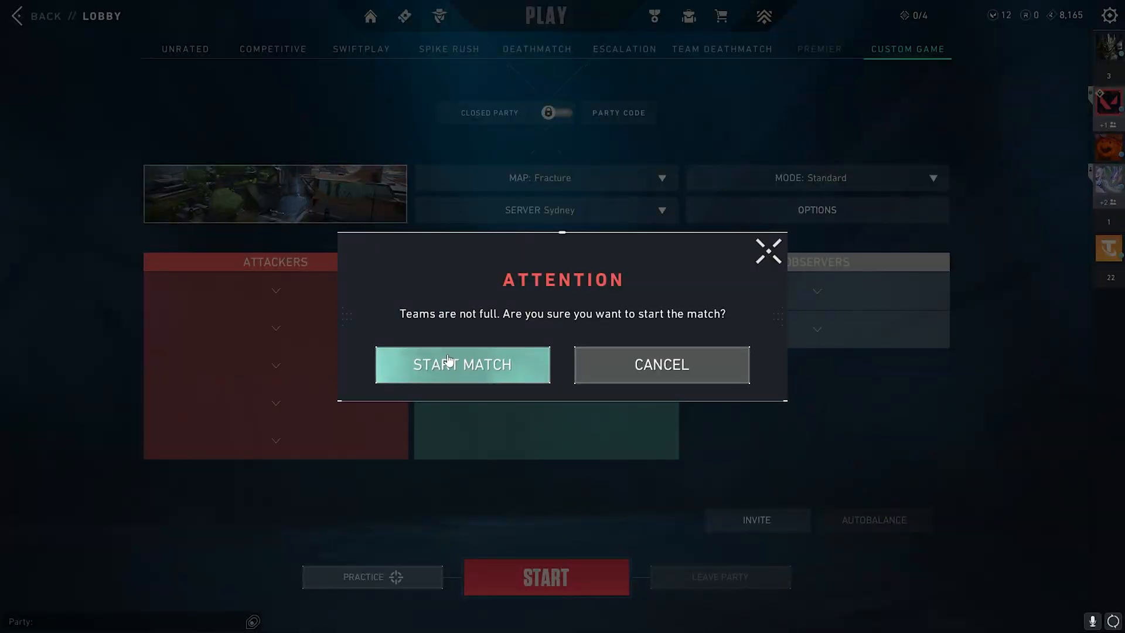
click(516, 363)
click(50, 261)
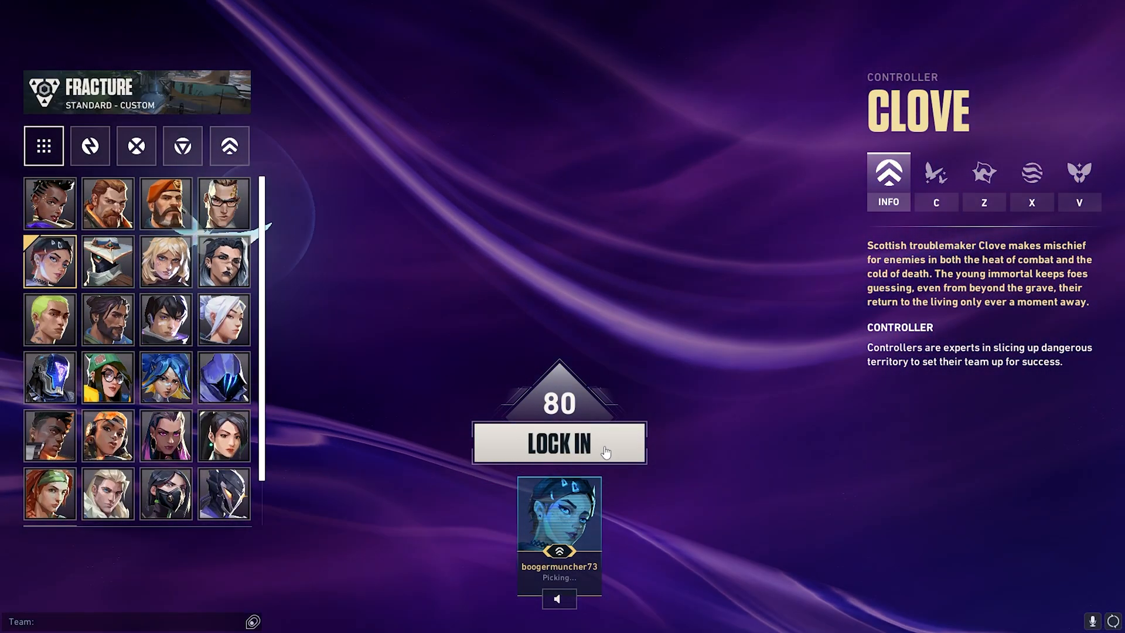
click(605, 451)
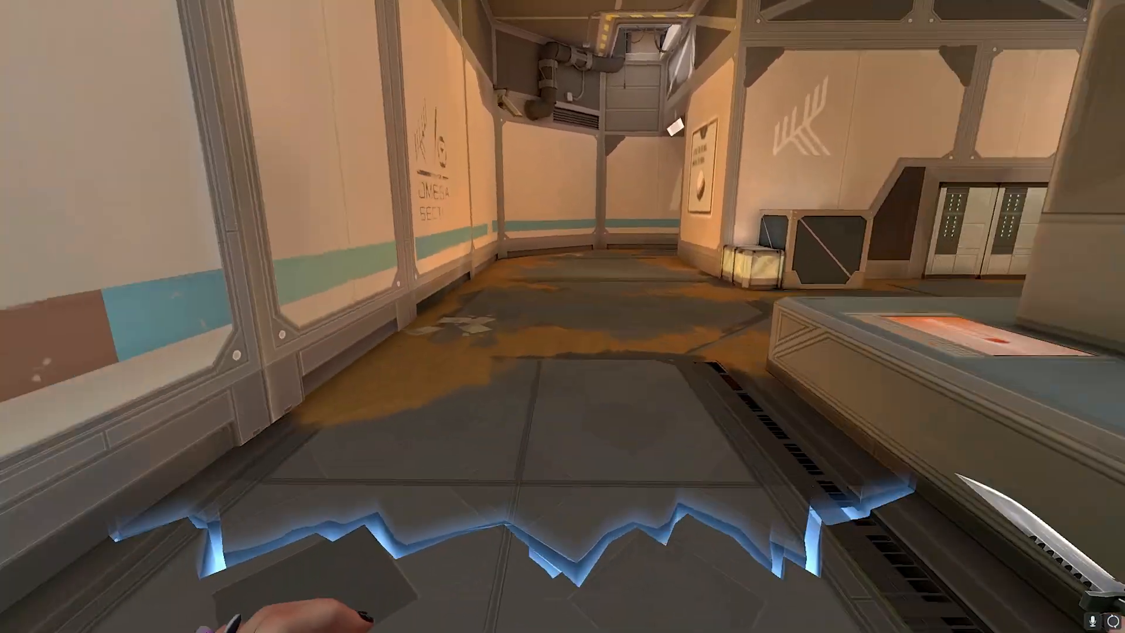
Step: Change an option in the running match's cheats settings
key(w)
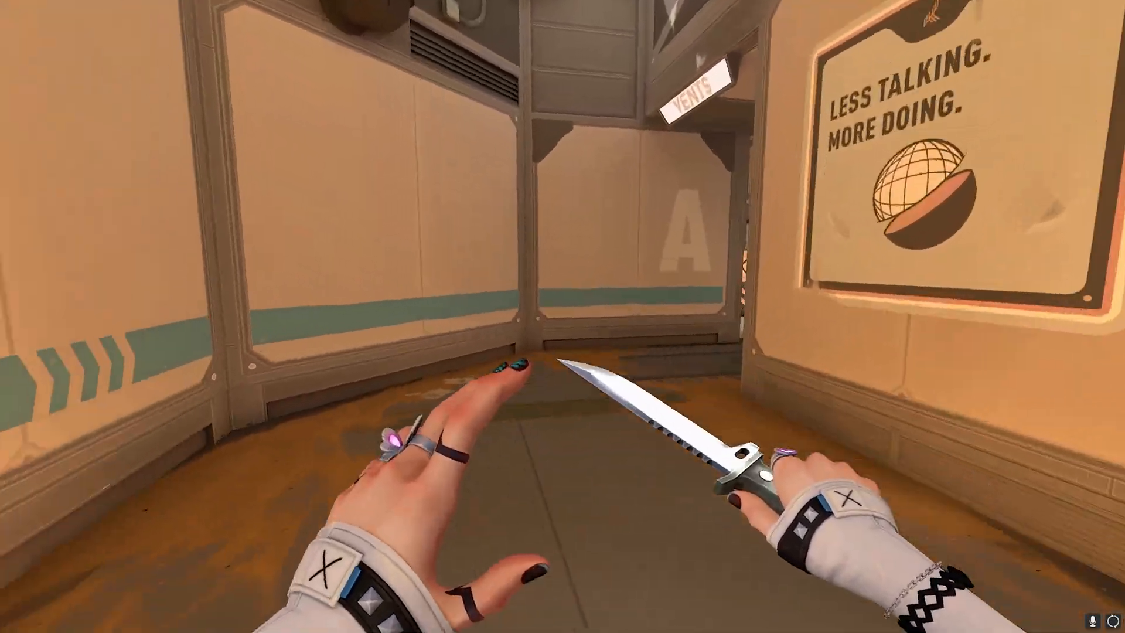
key(Escape)
click(784, 21)
click(639, 205)
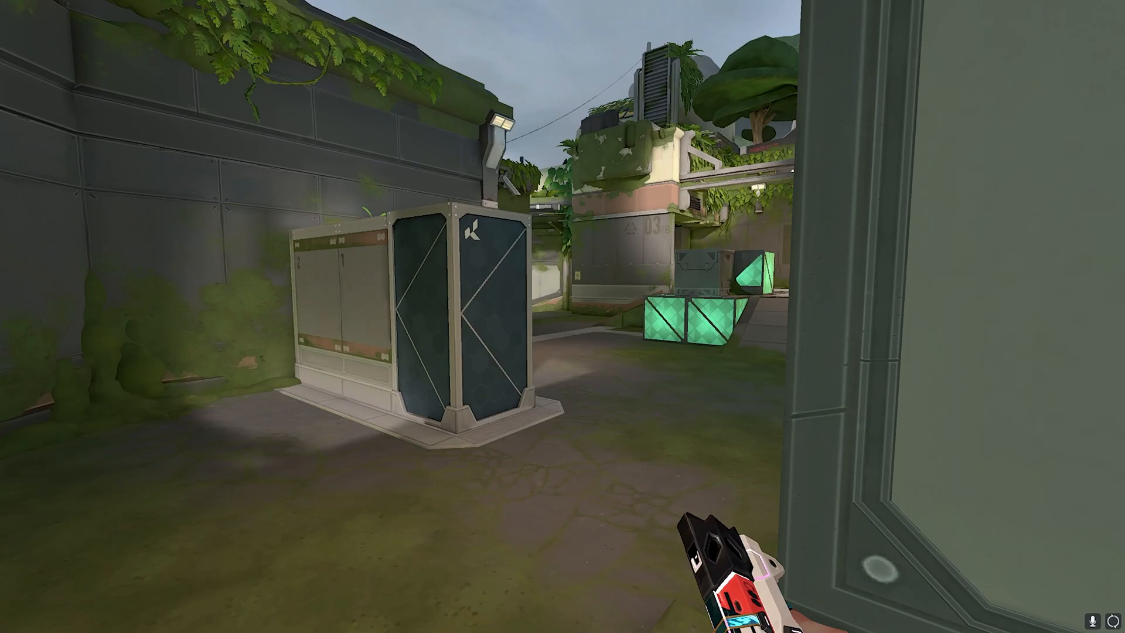
Step: Equip the knife, walk to a spot facing the stairs and green crates near B site, and play the knife's inspect animation
key(w)
key(3)
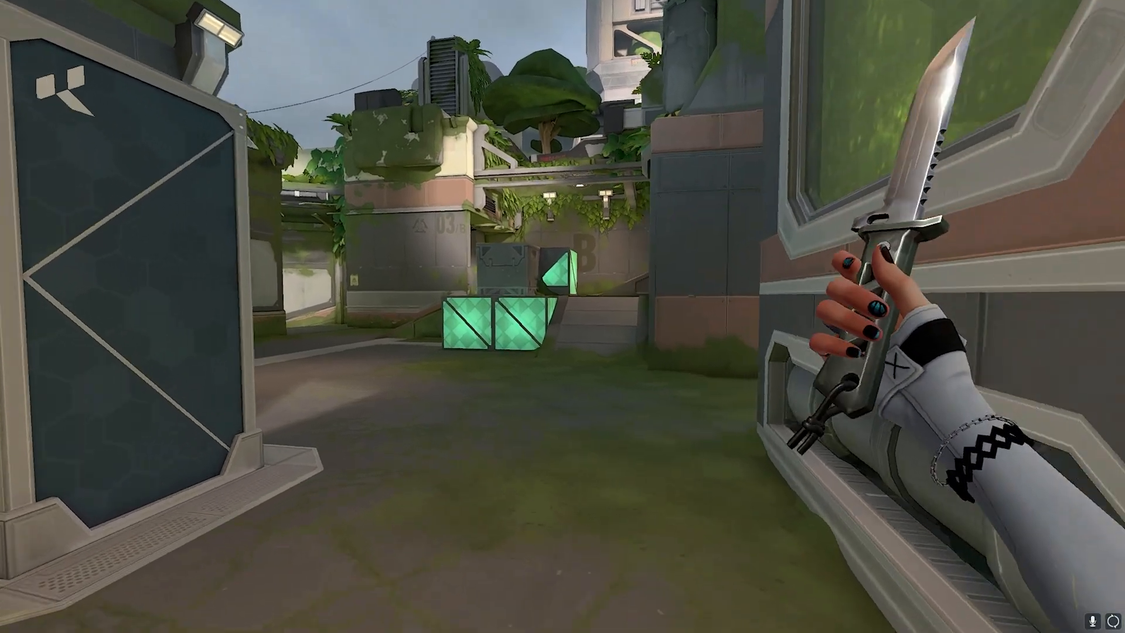
key(w)
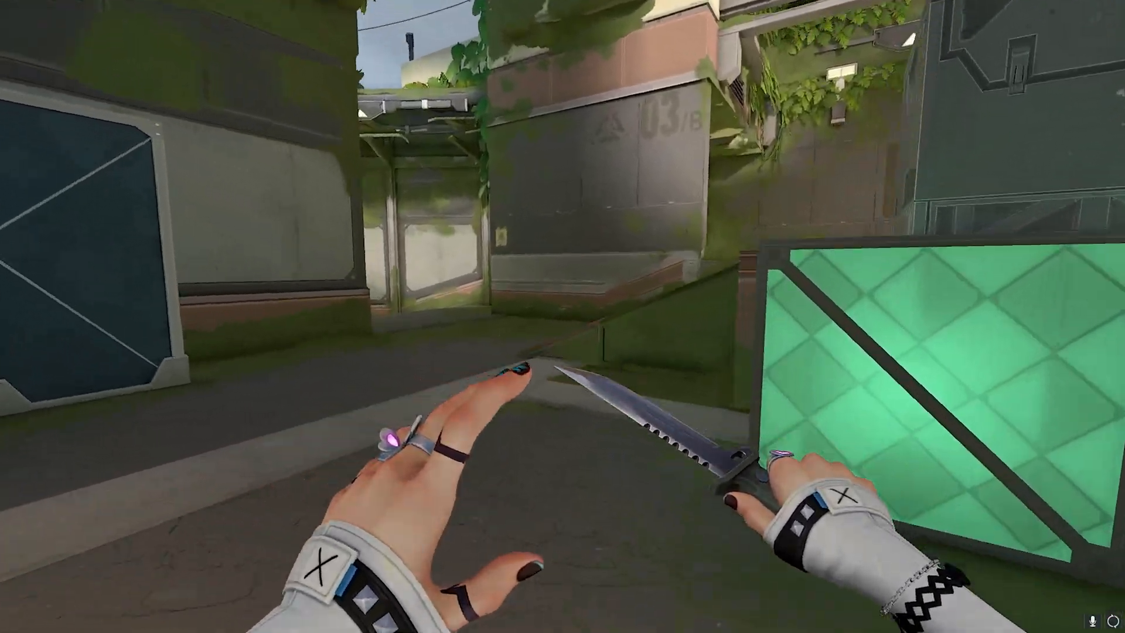
key(w)
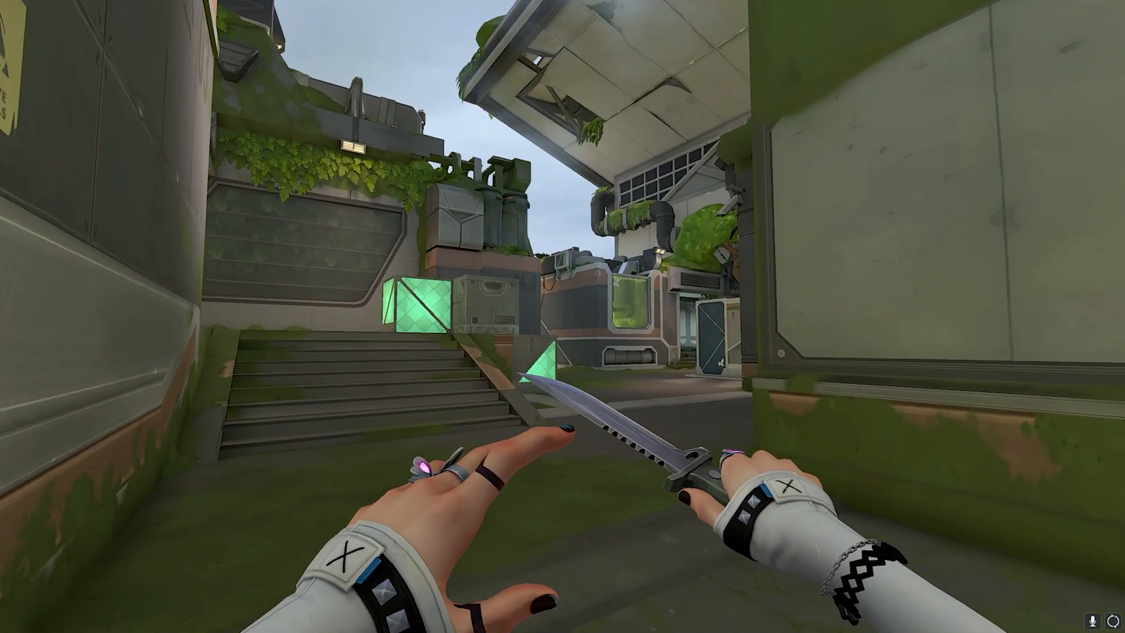
key(w)
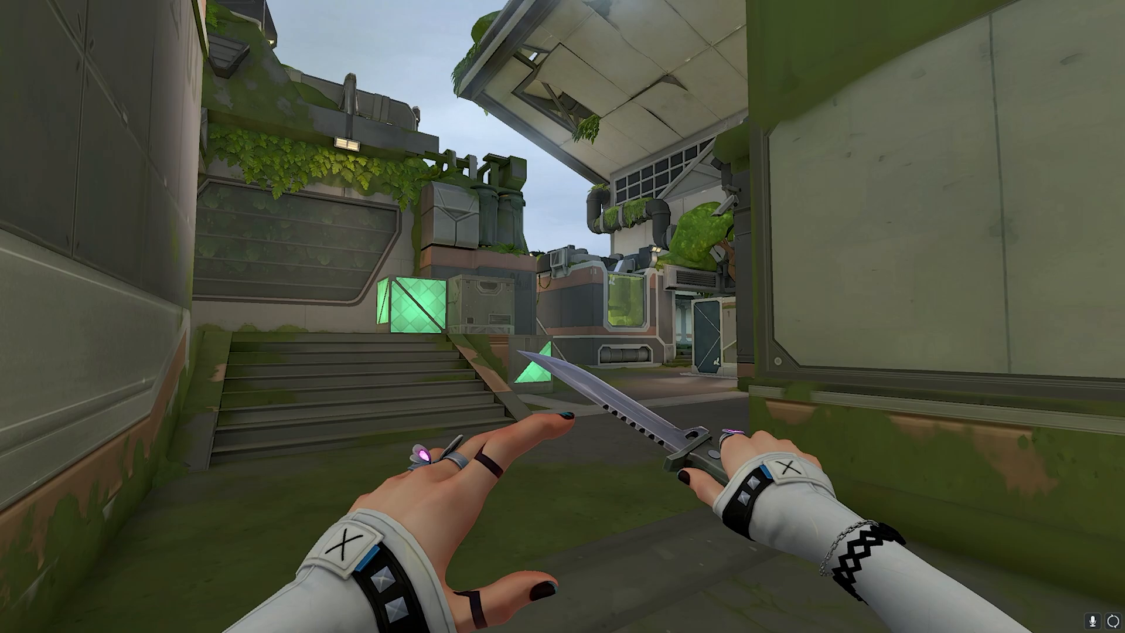
key(w)
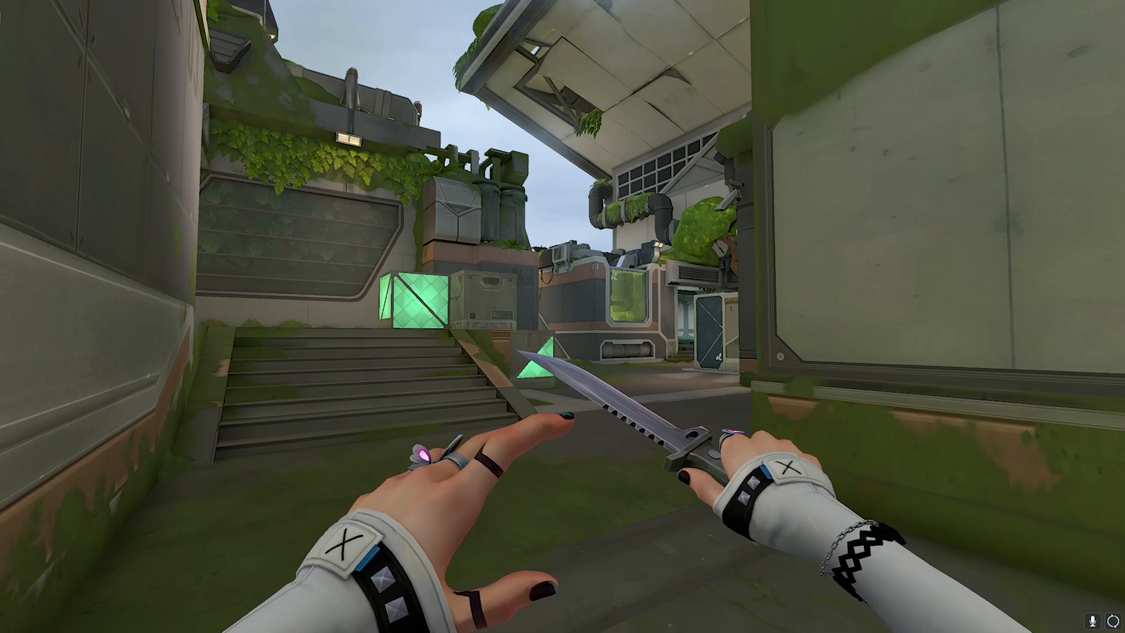
key(d)
key(w)
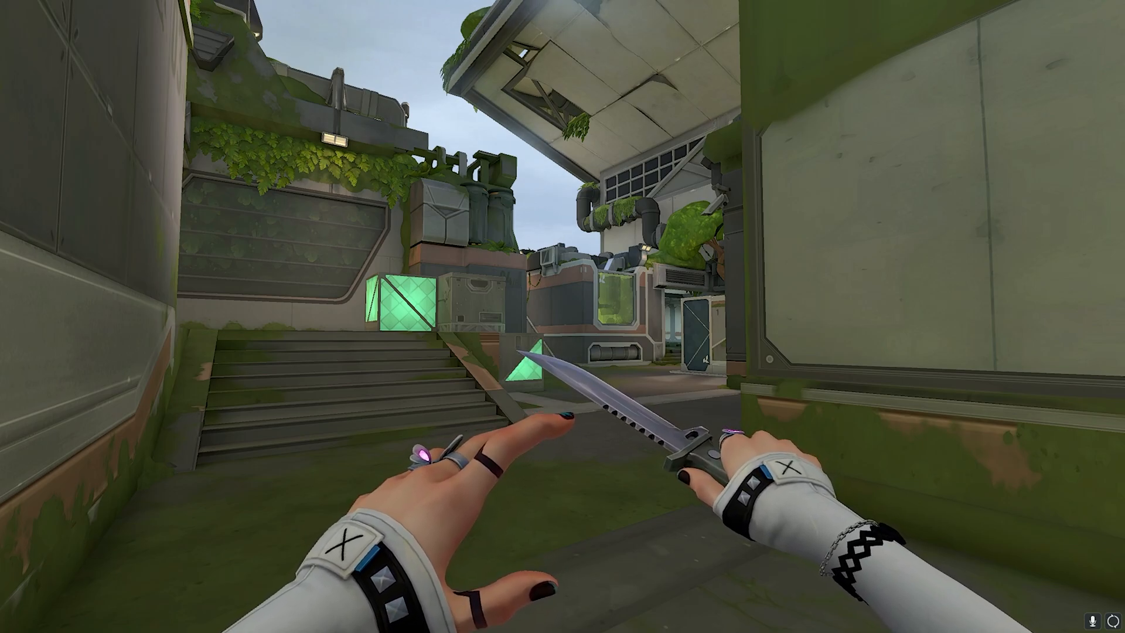
key(y)
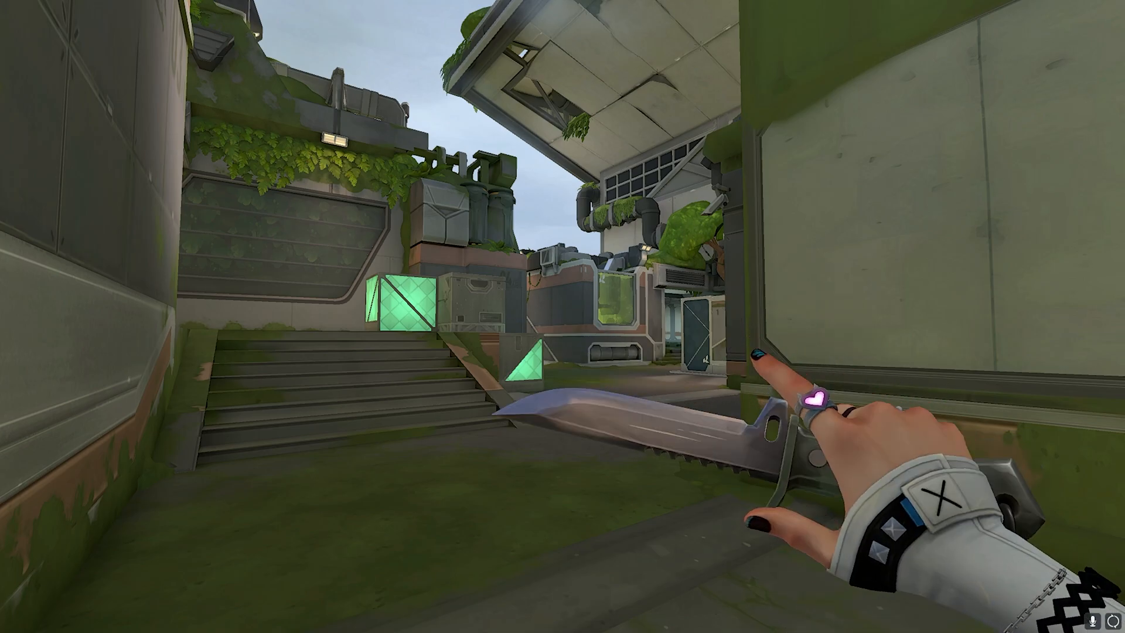
Step: Set First Person Handedness to Left and inspect the knife from the same spot
key(Escape)
click(424, 35)
scroll(507, 347, down, 8)
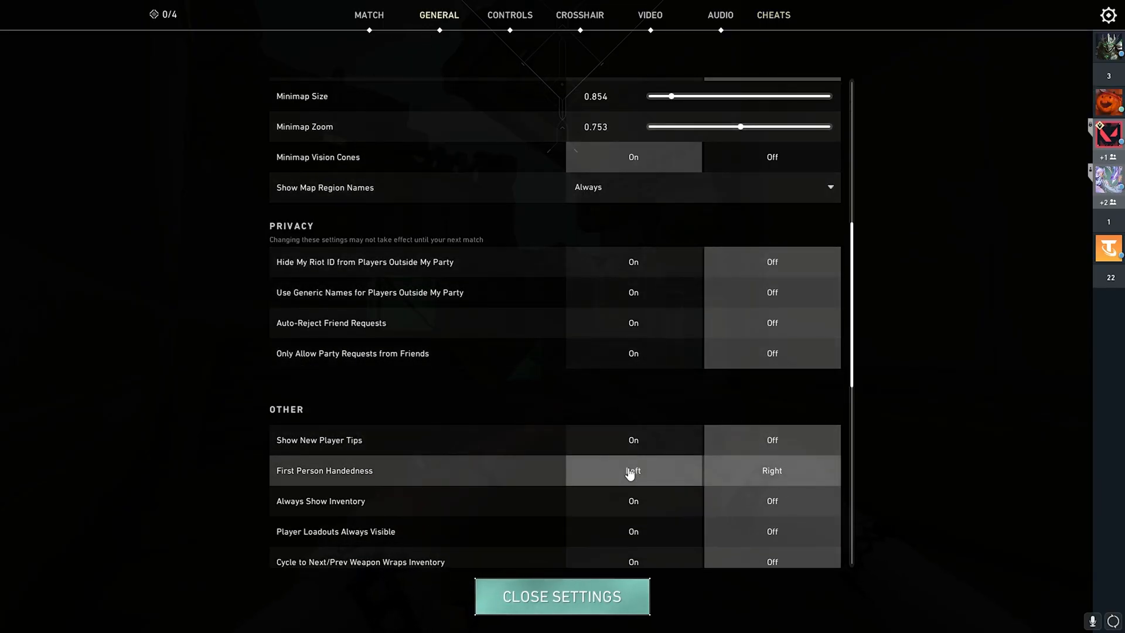
key(Escape)
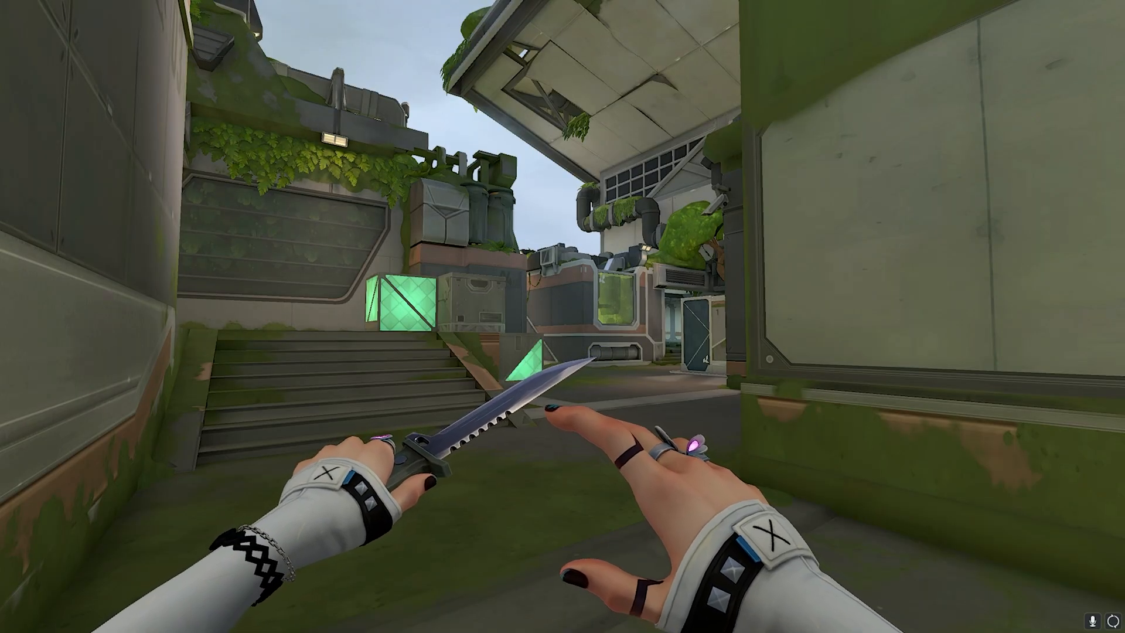
key(y)
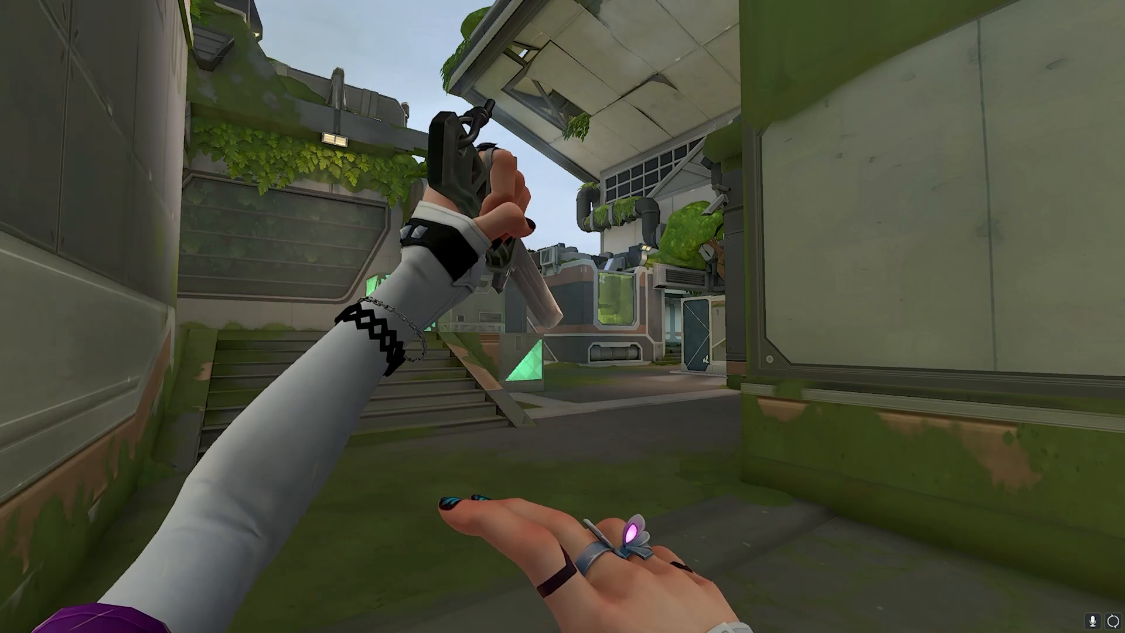
Step: Save the last two minutes of gameplay with GeForce Experience Instant Replay, and leave the overlay and game settings
key(alt+z)
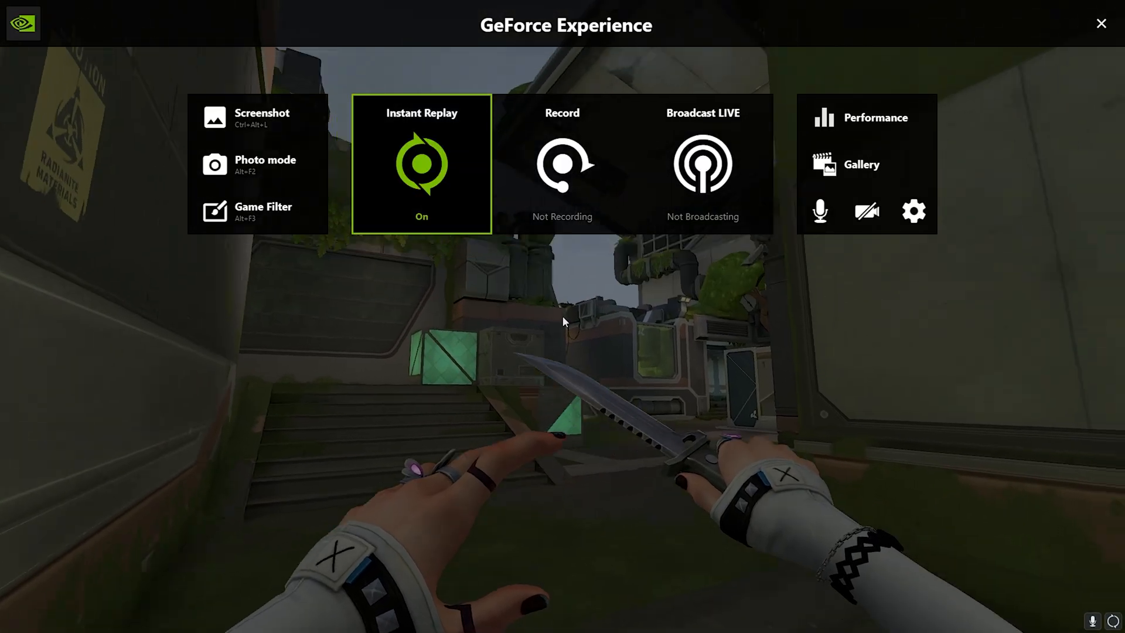
click(399, 206)
click(393, 270)
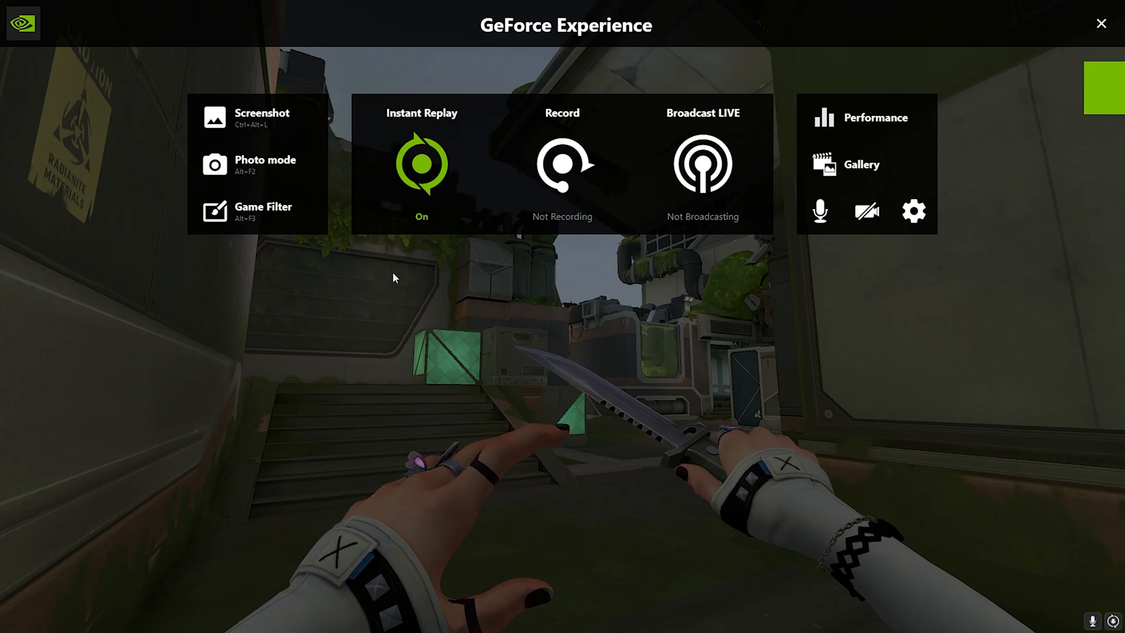
key(Escape)
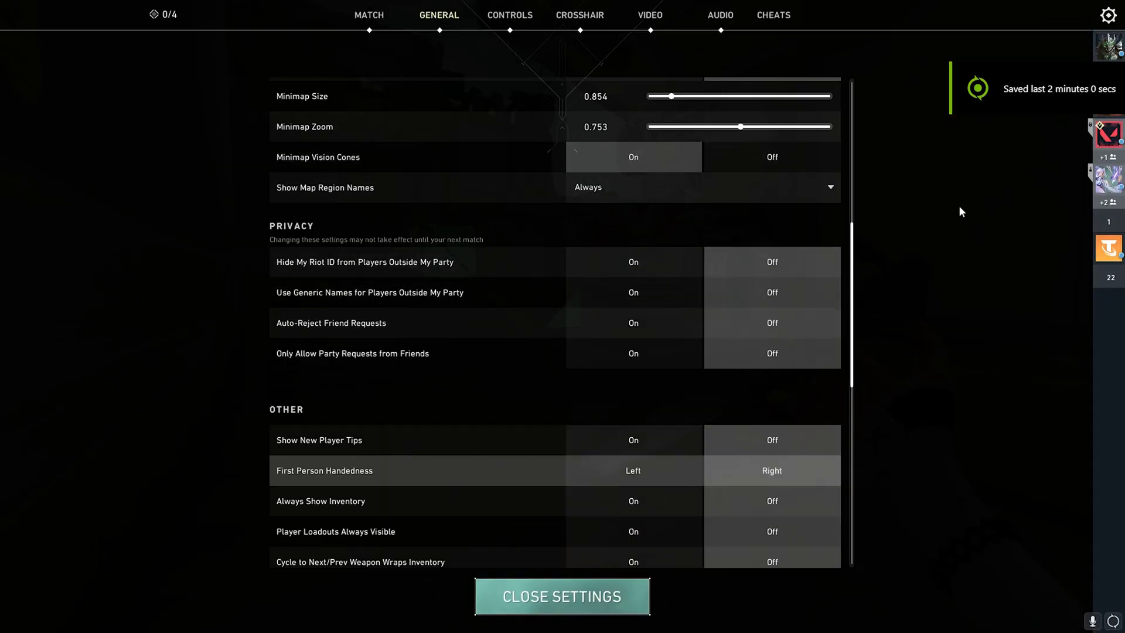
key(Escape)
Step: Open the saved Valorant replay clip in the video player and pause it on the right-handed knife inspection at 1:16
click(580, 396)
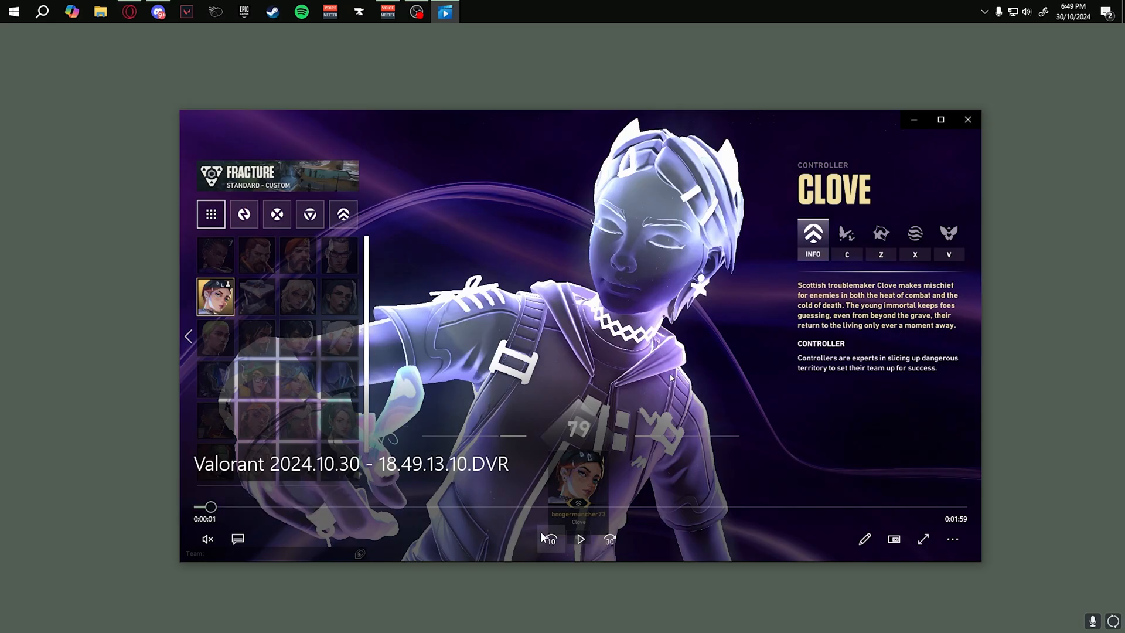
click(626, 527)
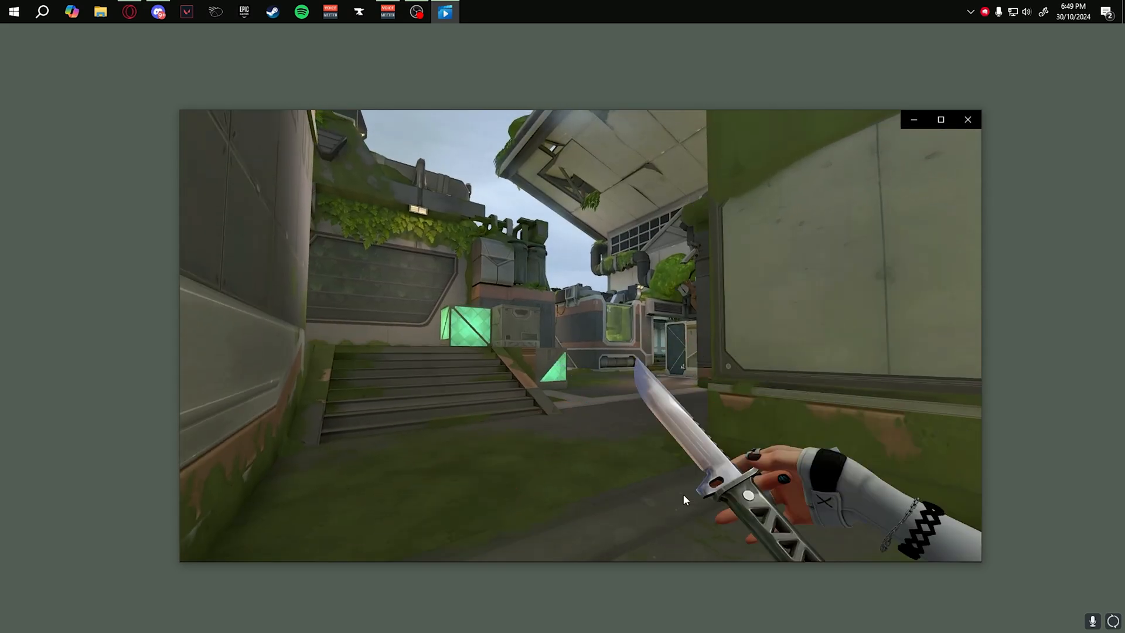
key(space)
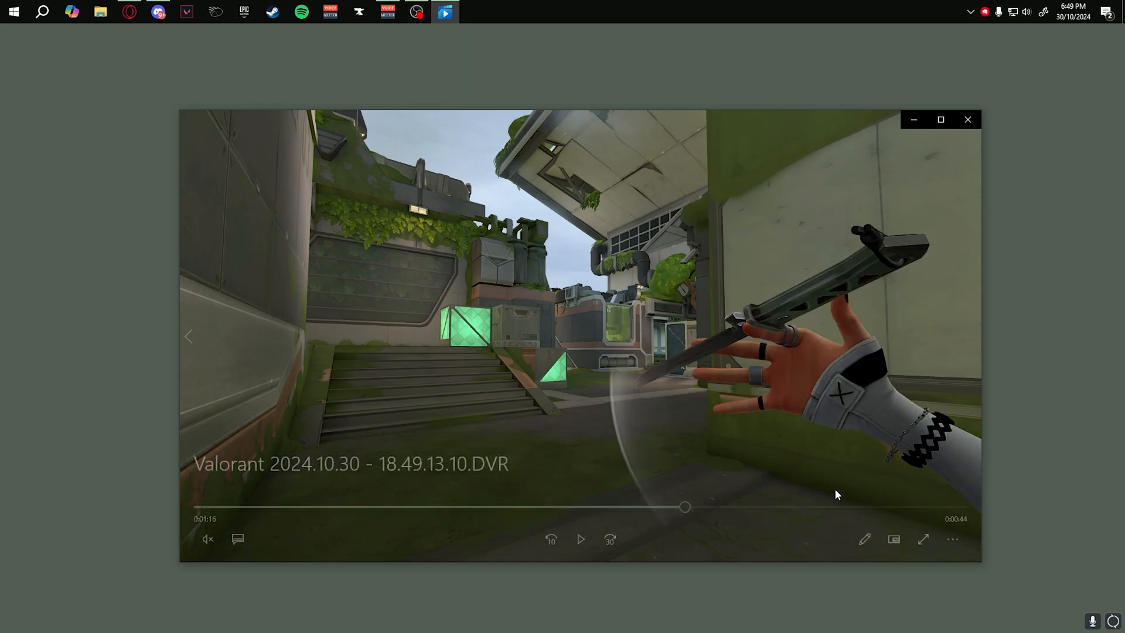
Step: Save the clip's frame at 1m16s as a .jpg in the BOOGERMUNCHER VIDEOS! folder
click(864, 539)
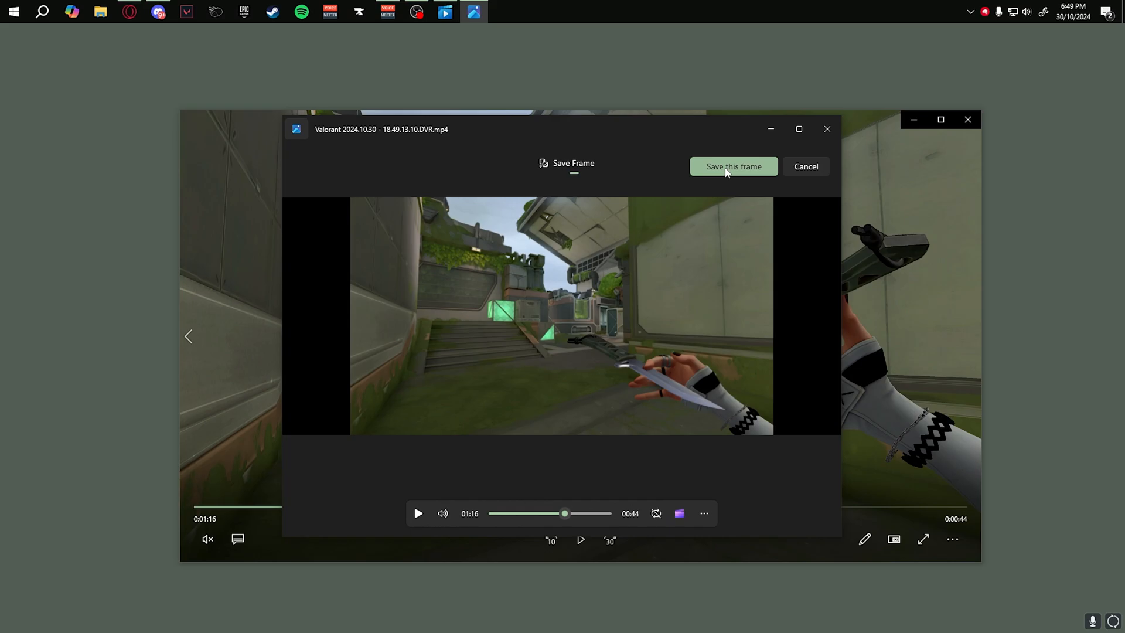
click(729, 171)
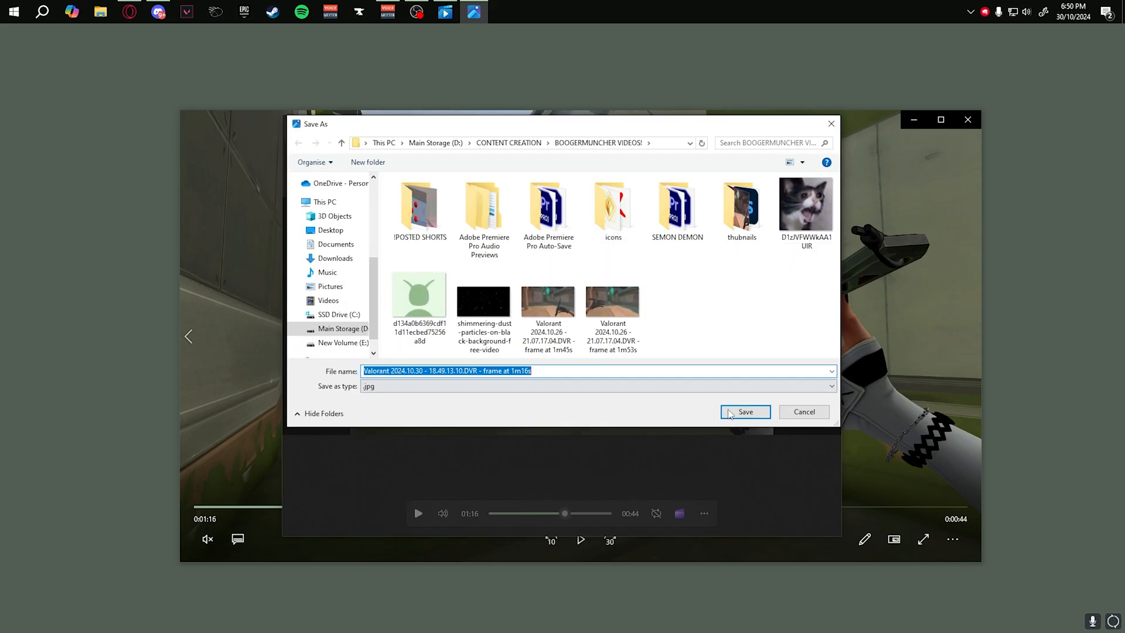
click(744, 414)
Step: Save the left-handed knife frame at 1:49 as an image, and close the frame editor and video player
drag(564, 513, 597, 511)
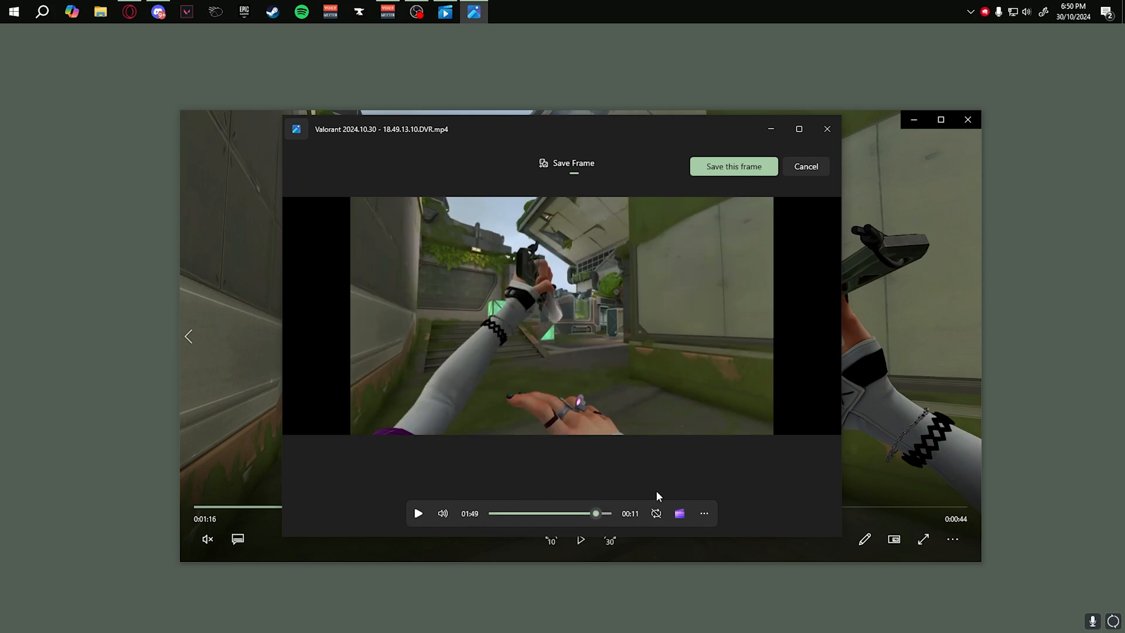
click(720, 169)
click(827, 129)
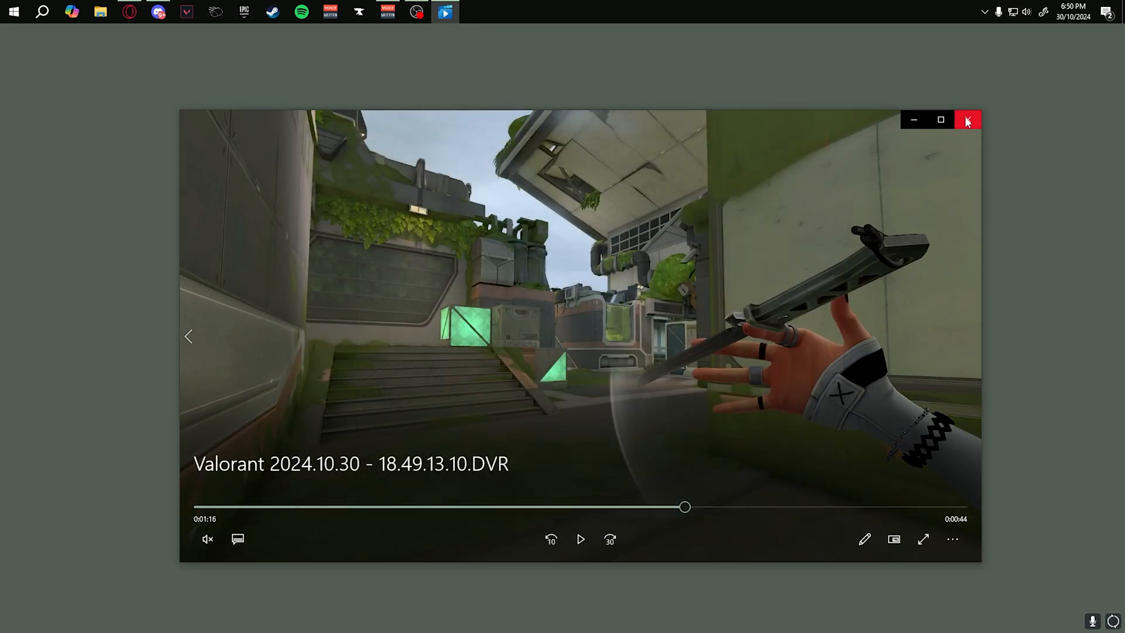
click(967, 122)
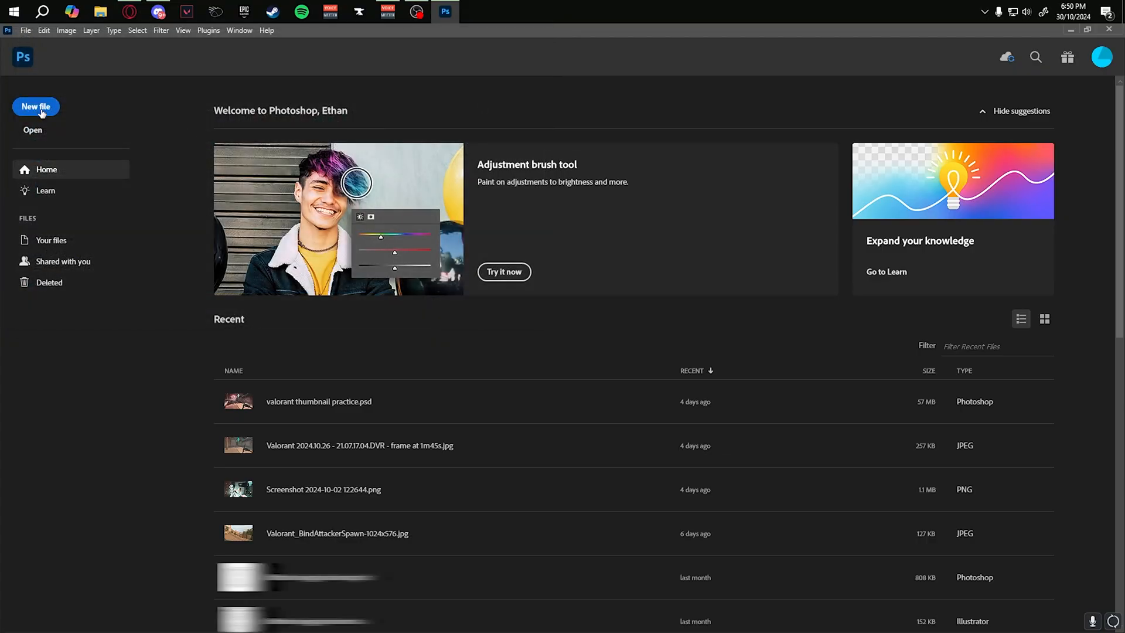
Step: Create a new 1280 x 720 px RGB document at 300 pixels per inch
key(ctrl+n)
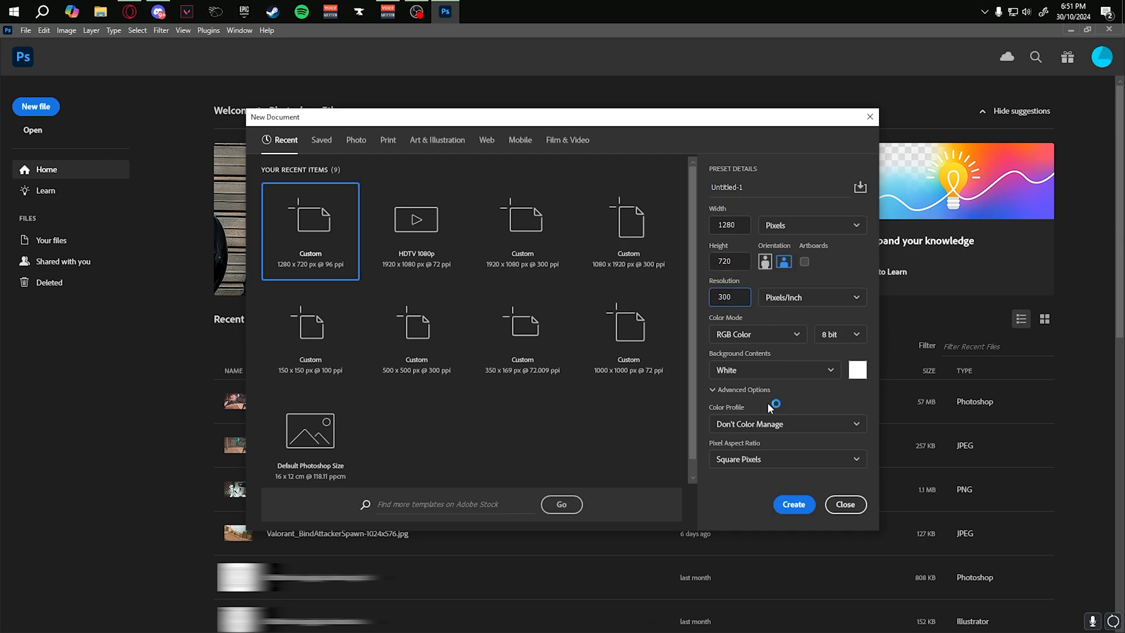
click(793, 507)
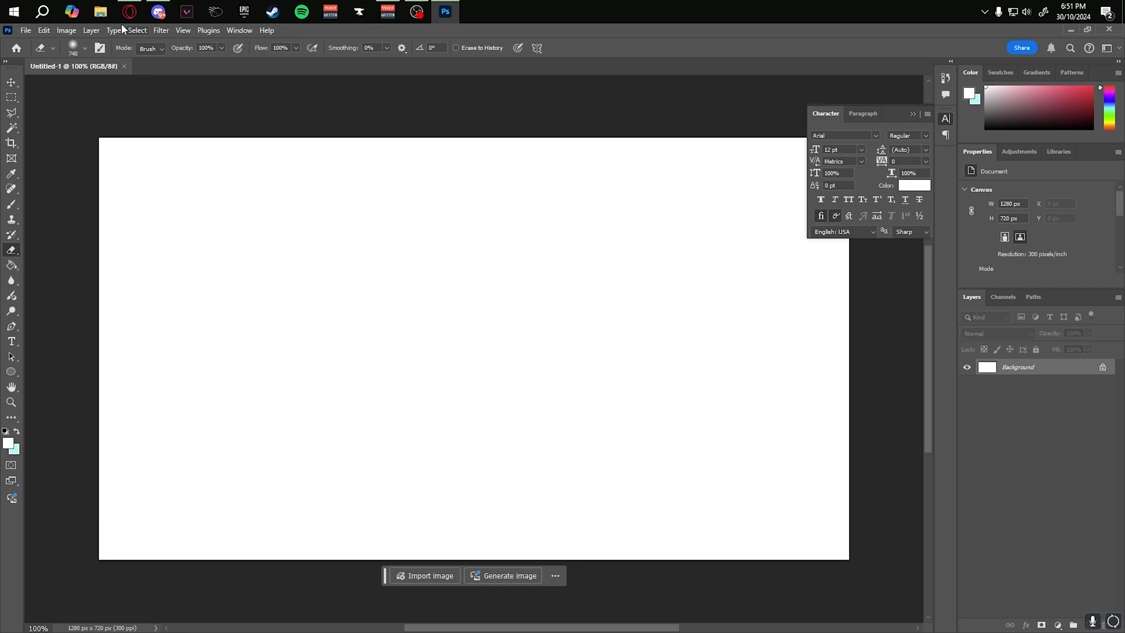
Step: Place the frame at 1m49s image from the BOOGERMUNCHER VIDEOS! folder into the document at canvas size
click(100, 11)
double_click(561, 343)
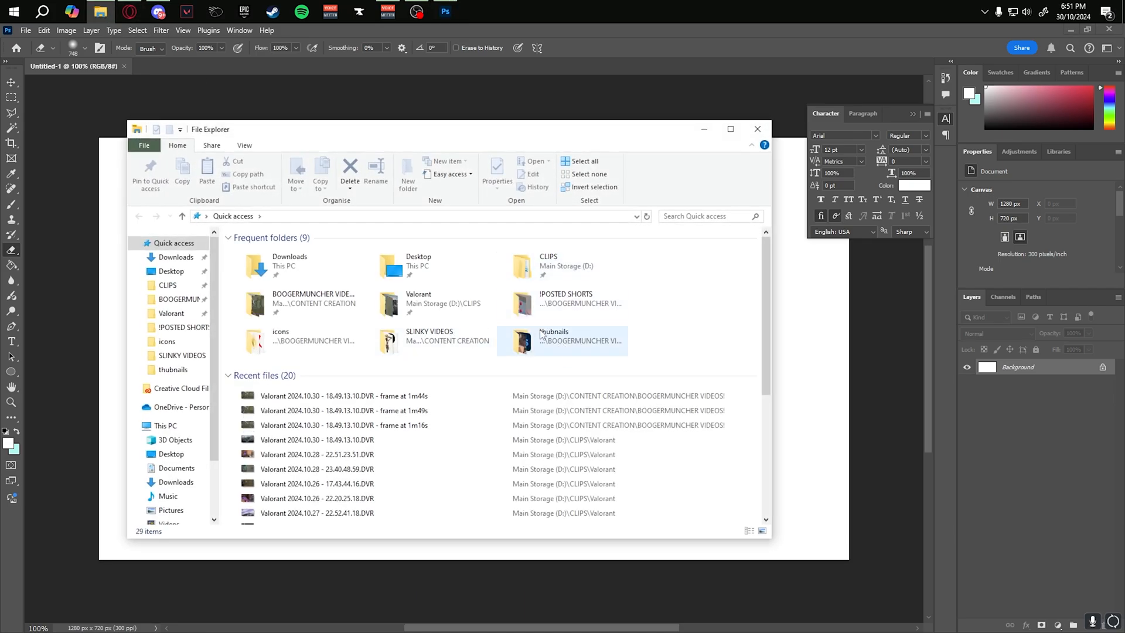
click(141, 217)
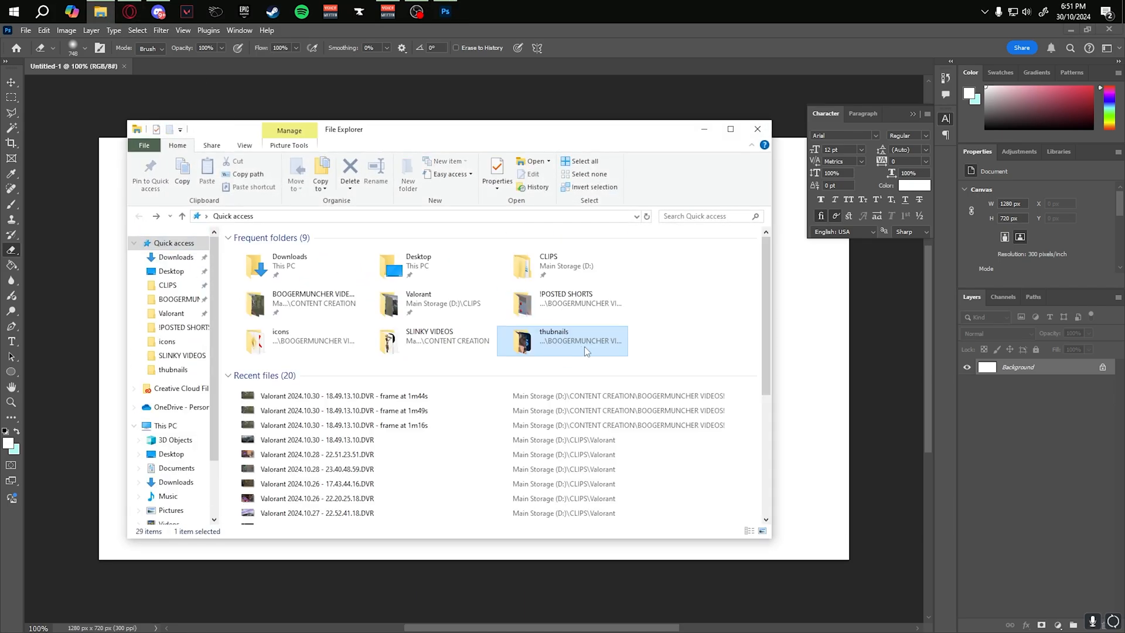
double_click(325, 313)
scroll(653, 437, down, 1)
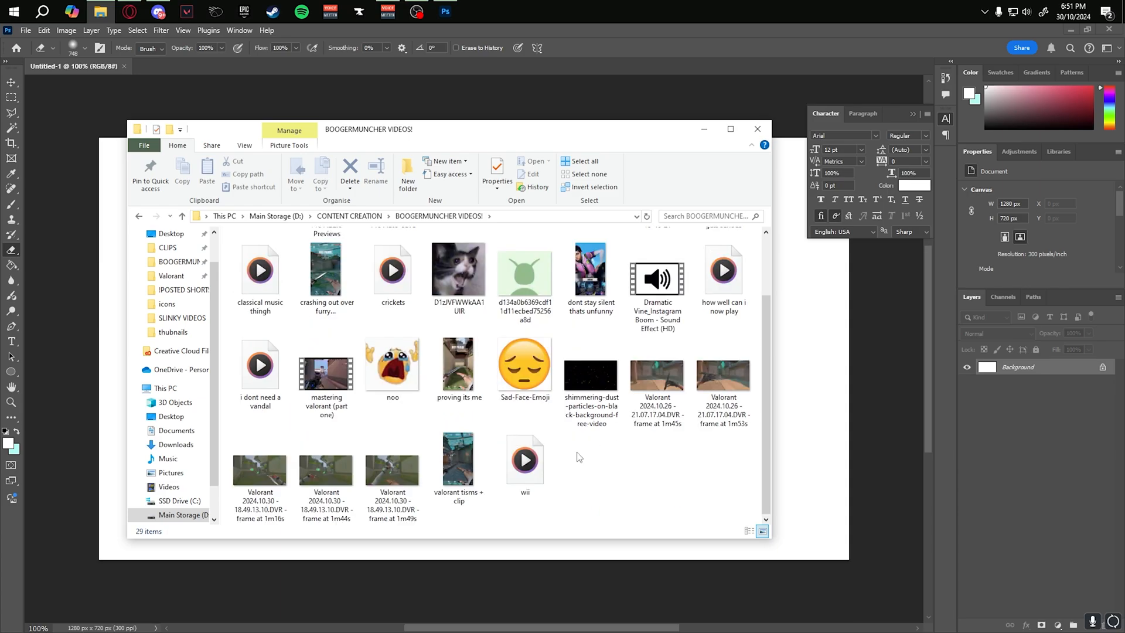
drag(392, 469, 356, 253)
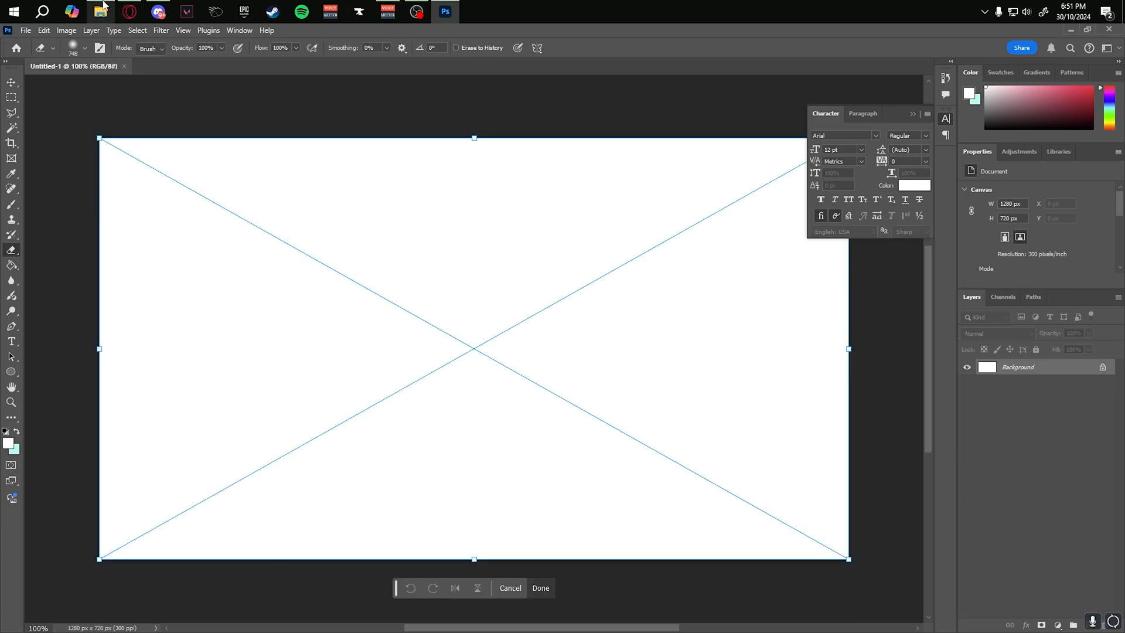
mouse_move(107, 11)
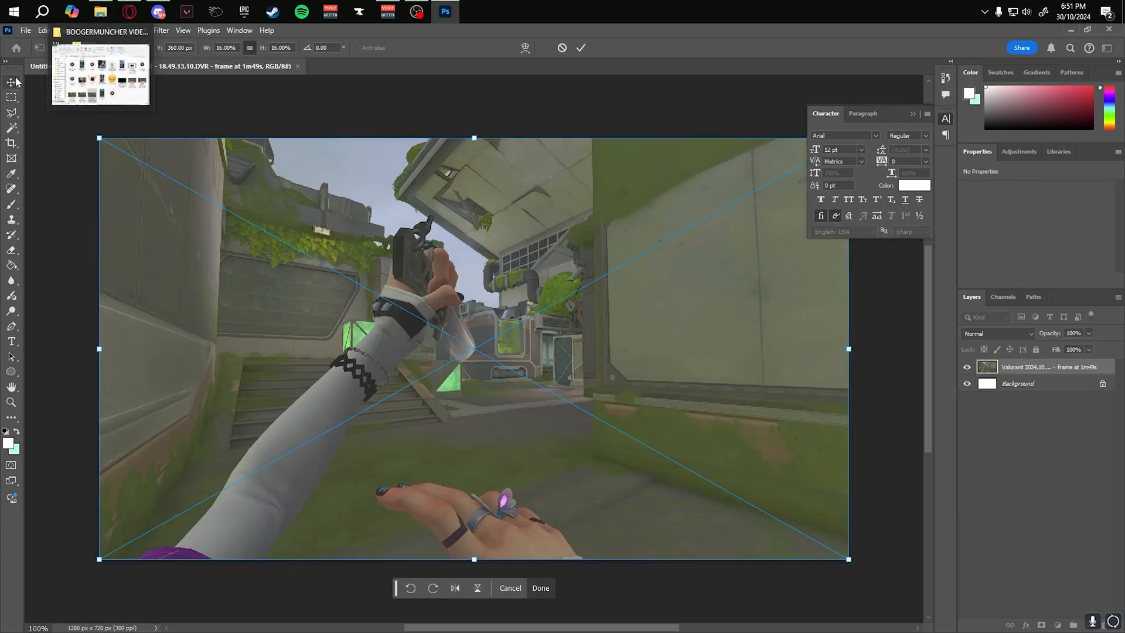
click(14, 80)
Step: Place the frame at 1m16s image from the same folder above the 1m49s layer
click(100, 11)
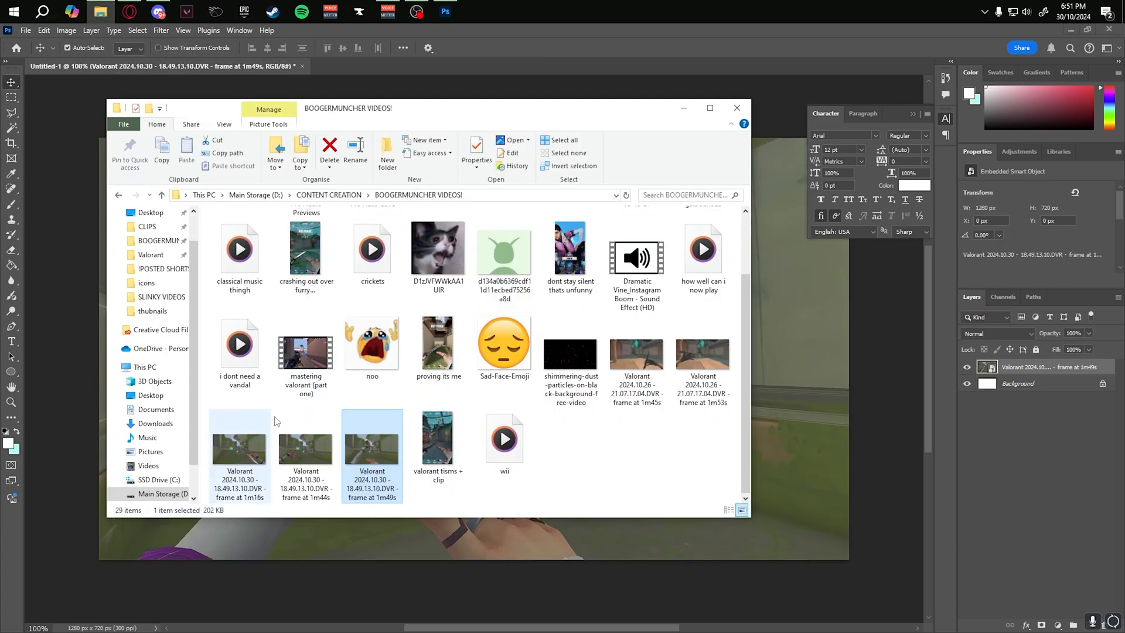
click(245, 459)
drag(245, 459, 811, 443)
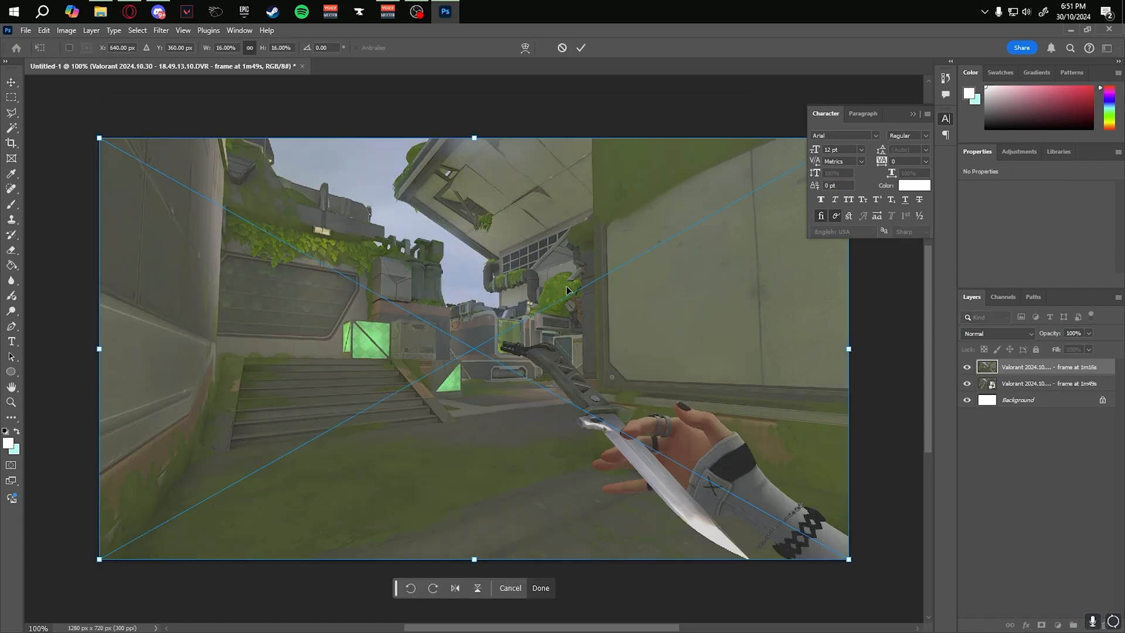
key(Return)
Step: Compare the two frames by toggling the 1m16s layer's visibility, and delete the white Background layer
click(966, 367)
click(965, 366)
click(965, 367)
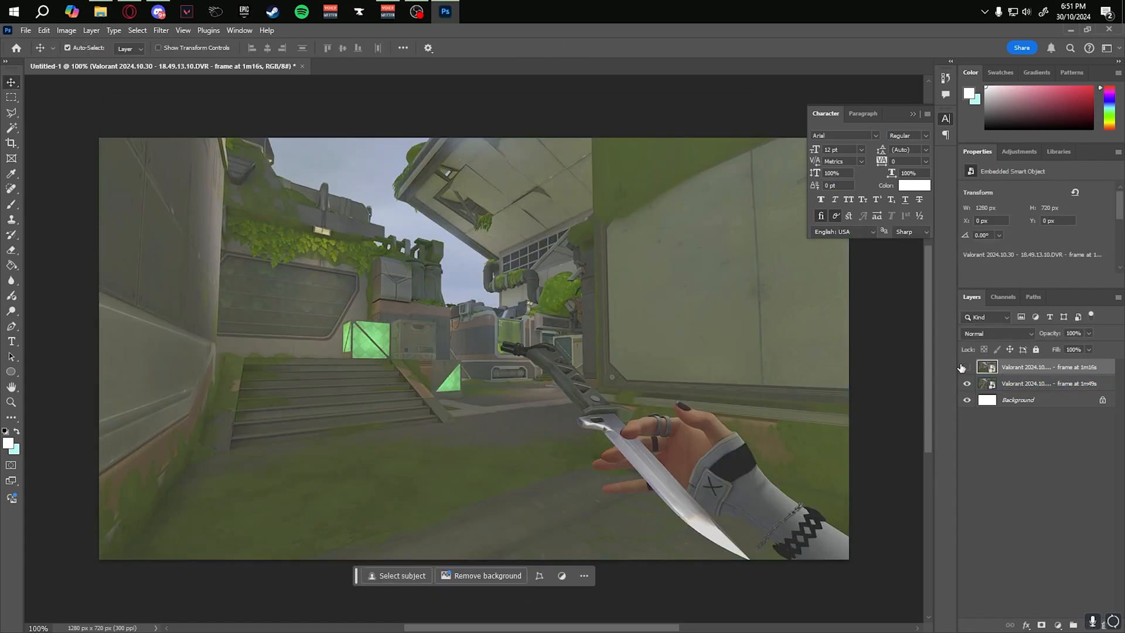
click(965, 367)
click(962, 367)
click(1072, 403)
click(1102, 400)
key(Delete)
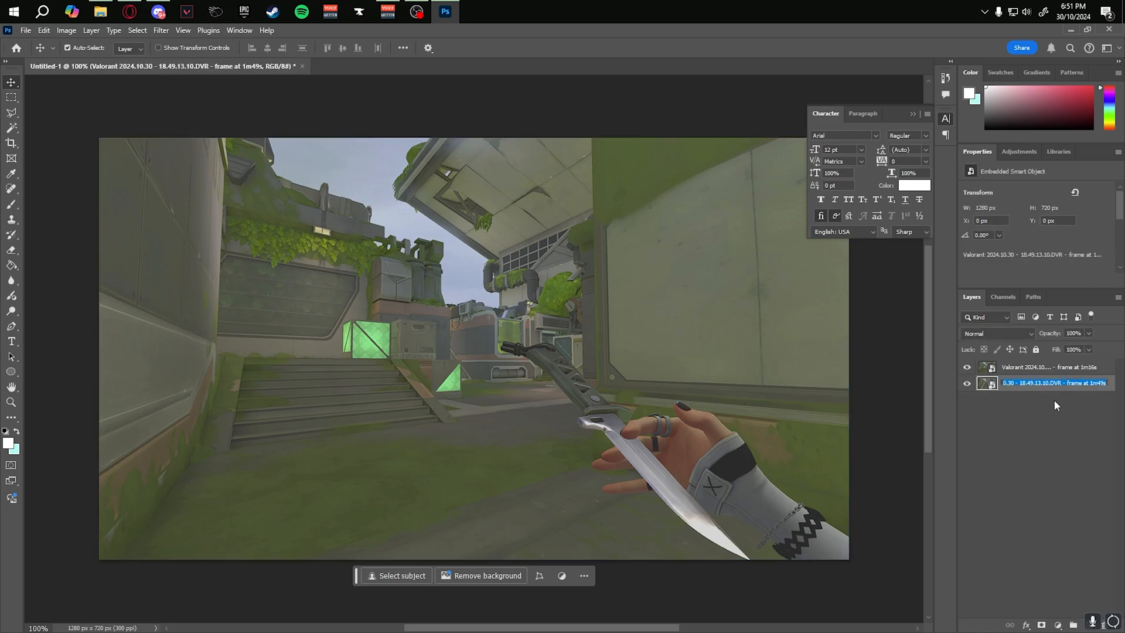
Step: Rename the 1m49s layer as right and the 1m16s layer as left
text(right)
key(Return)
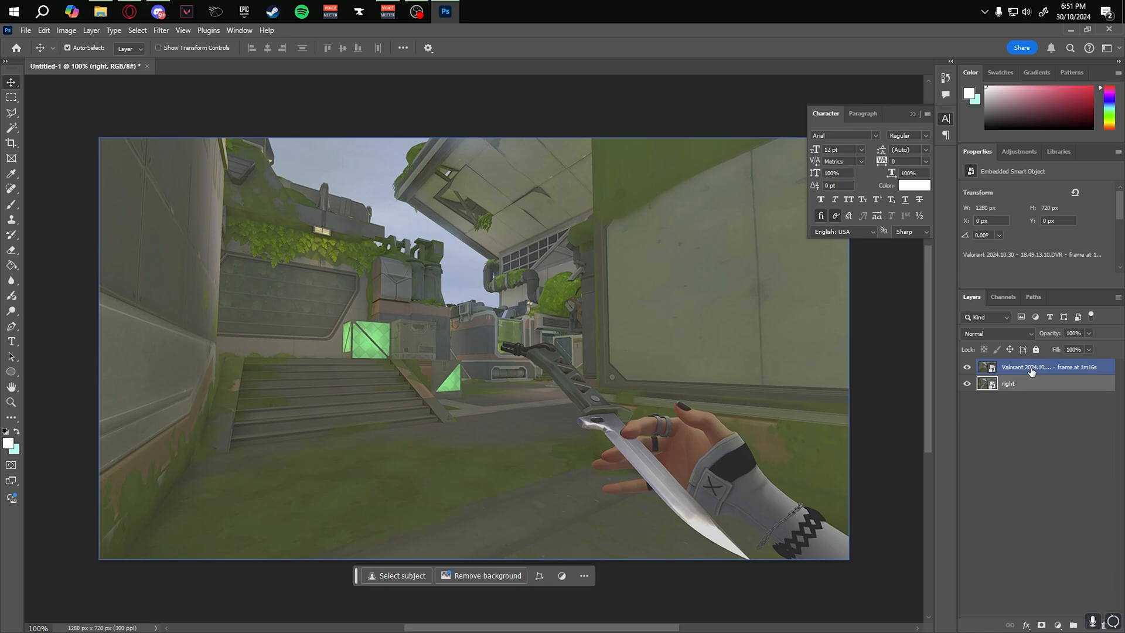
double_click(1029, 368)
text(left)
key(Return)
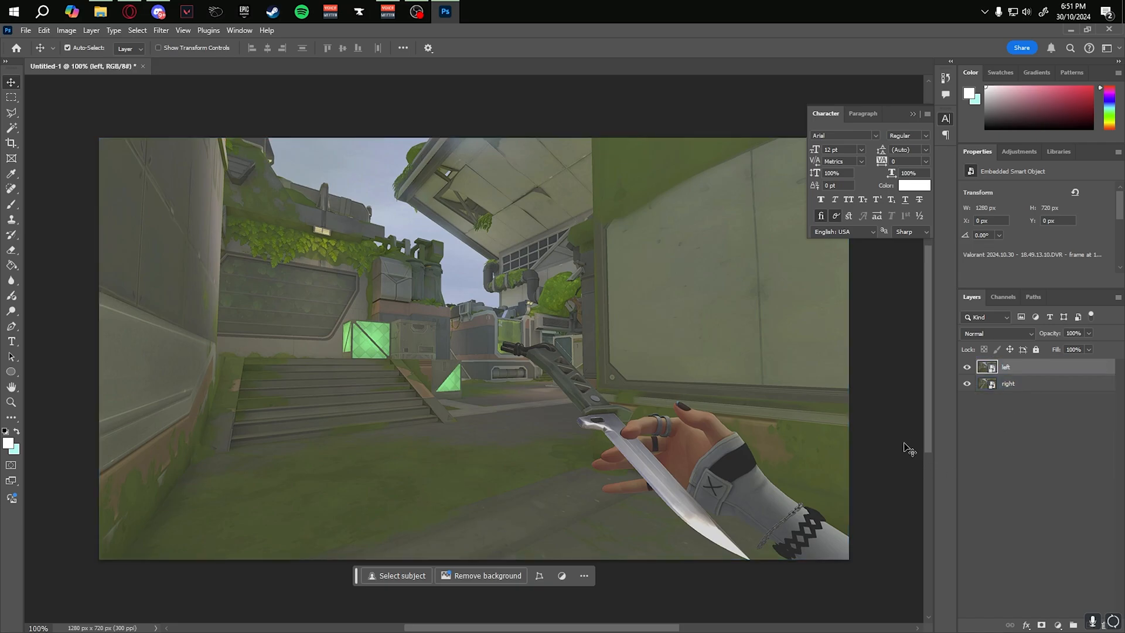
Step: Rasterize the left and right layers, and activate the Lasso tool
click(968, 367)
click(1019, 384)
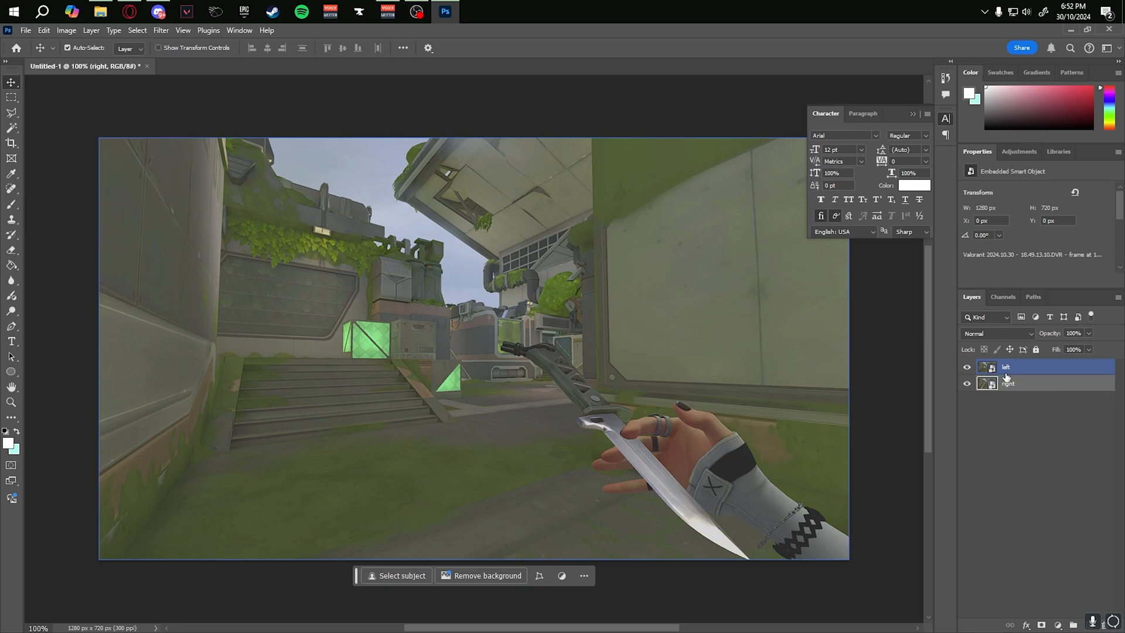
right_click(1037, 373)
click(960, 591)
right_click(1007, 387)
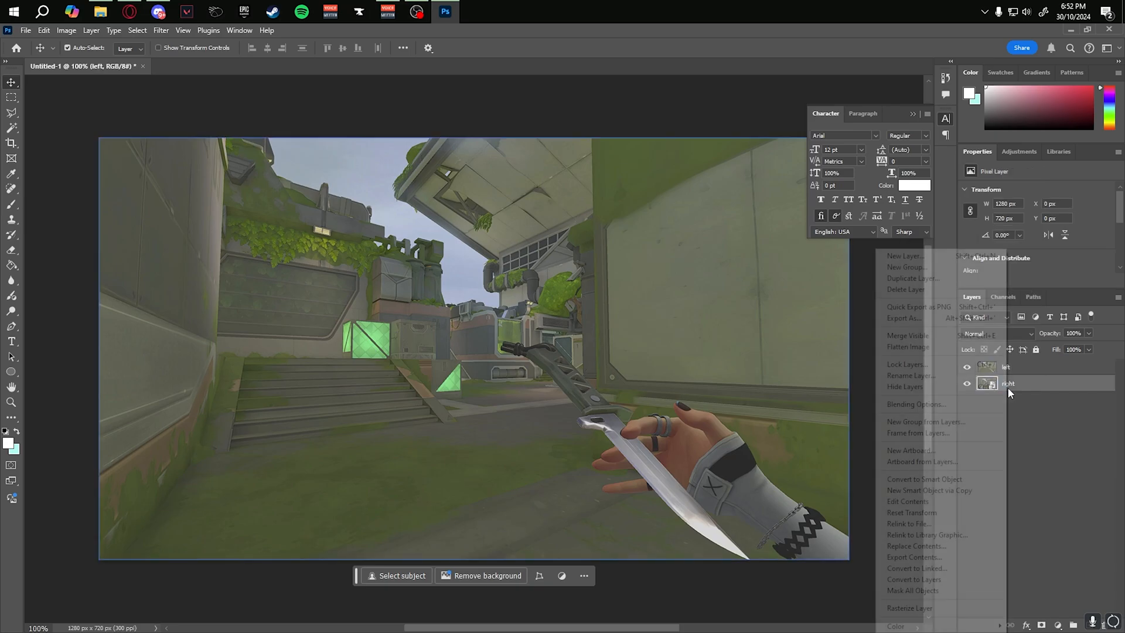
click(925, 607)
key(l)
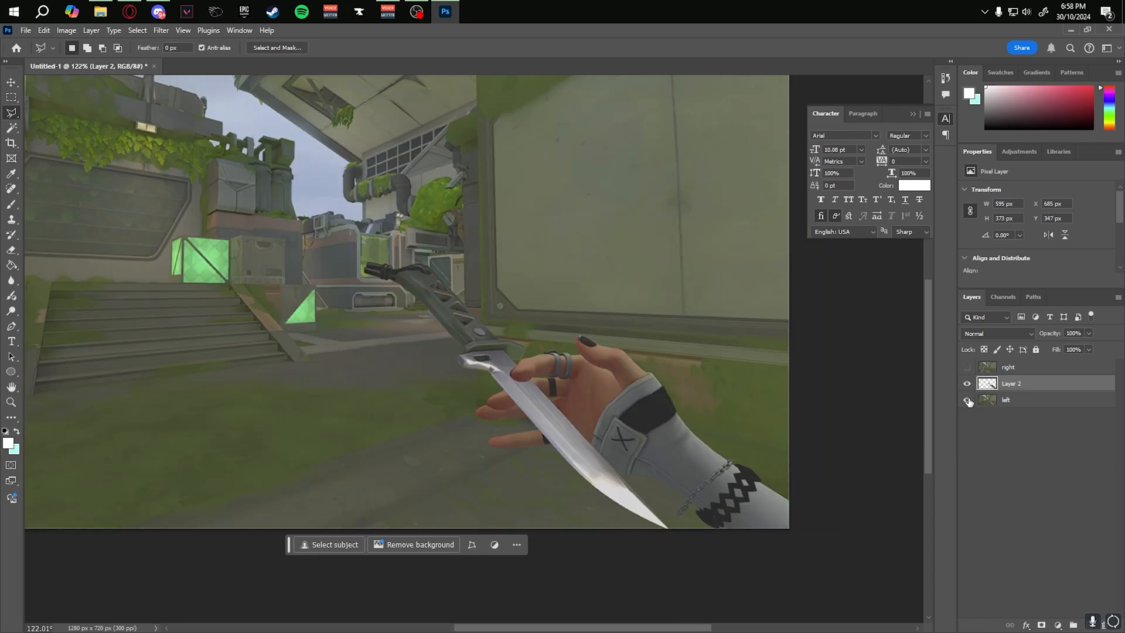
Step: Toggle the left layer's visibility to examine the knife and hand cutout on Layer 2, leaving left hidden
click(966, 402)
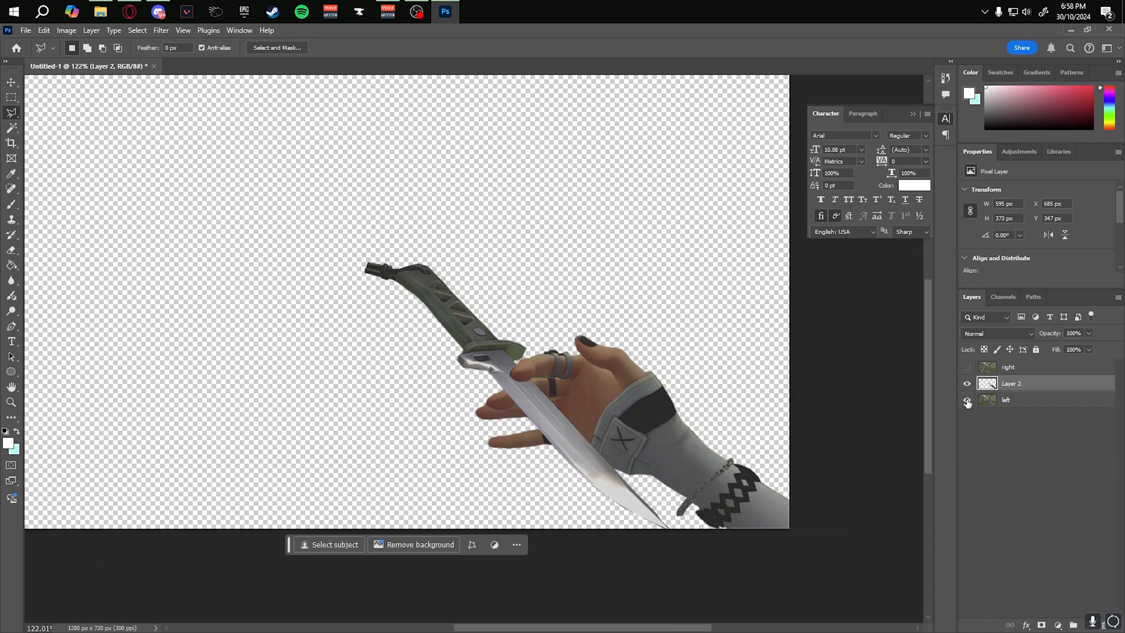
click(966, 402)
click(966, 402)
click(966, 402)
click(966, 401)
click(967, 401)
click(967, 399)
Step: Select and remove the leftover green background slivers between the fingers on Layer 2 with the Polygonal Lasso
scroll(486, 375, up, 7)
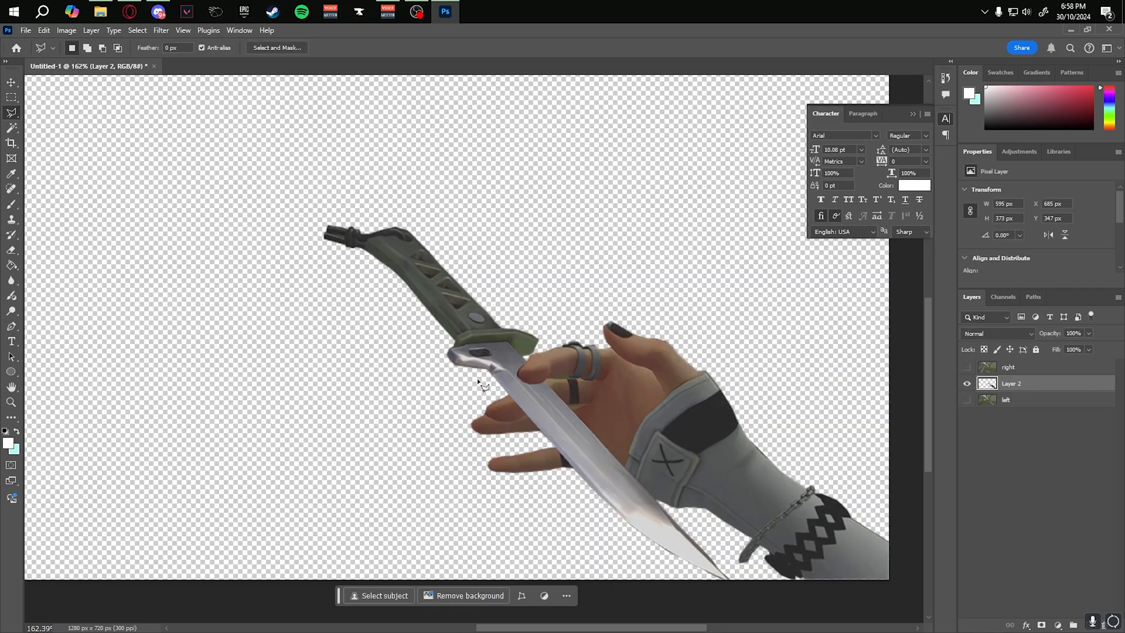
scroll(553, 378, up, 4)
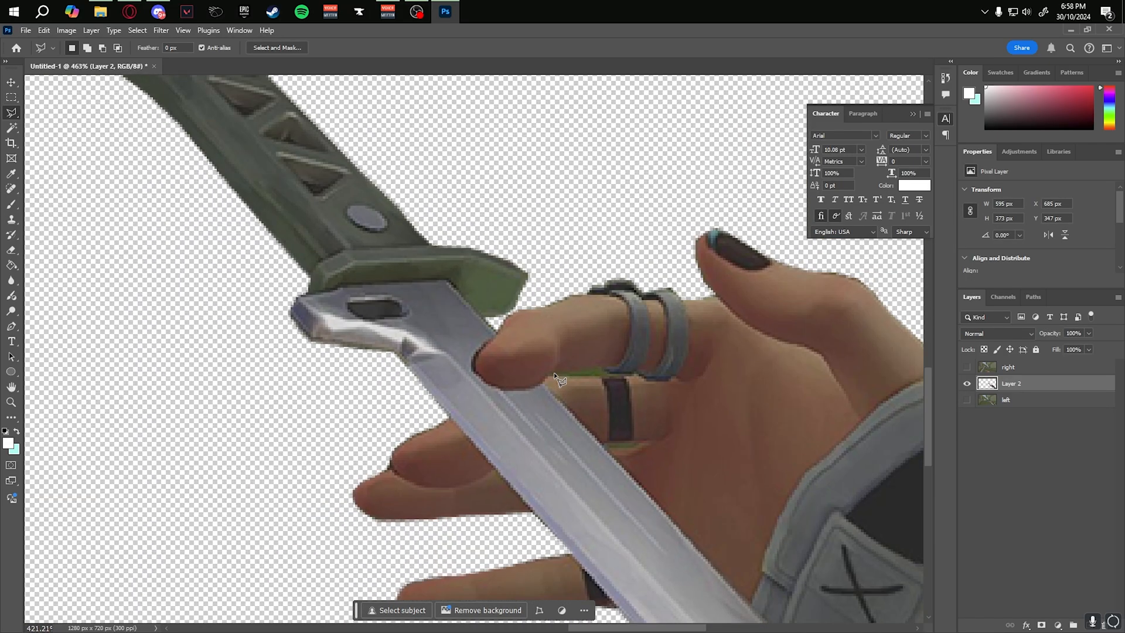
scroll(554, 371, down, 1)
click(549, 373)
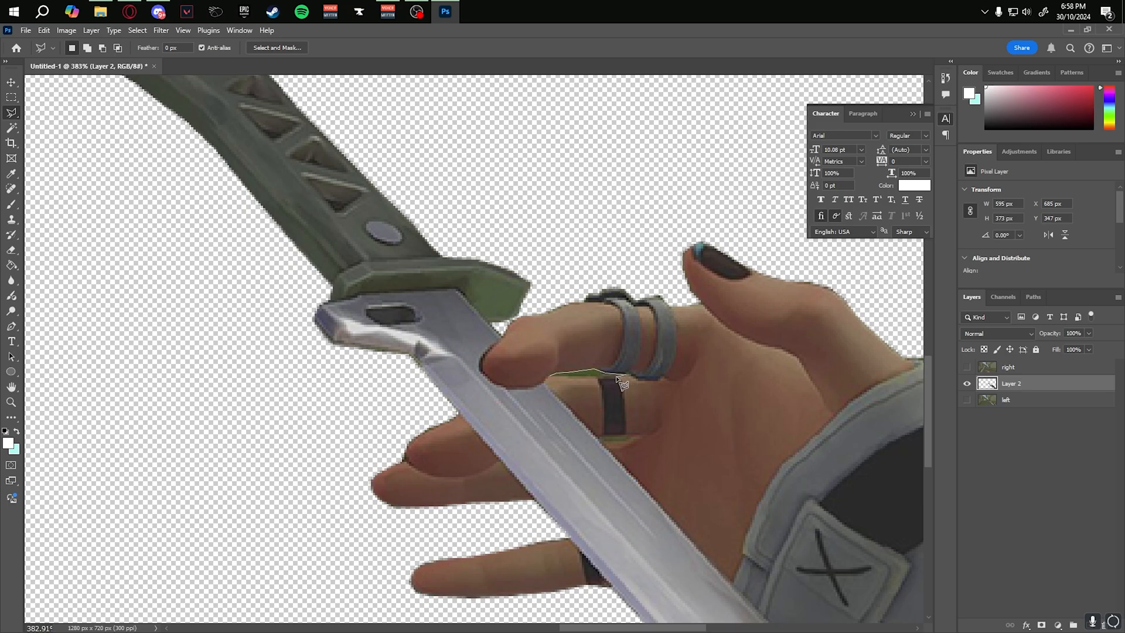
double_click(570, 379)
click(599, 437)
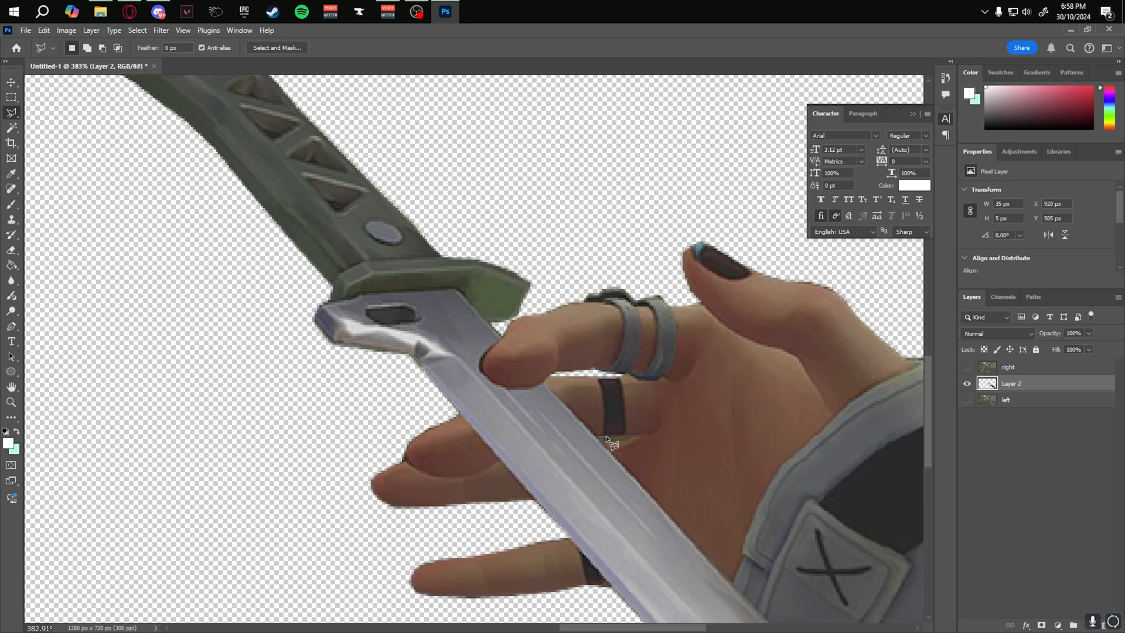
double_click(611, 440)
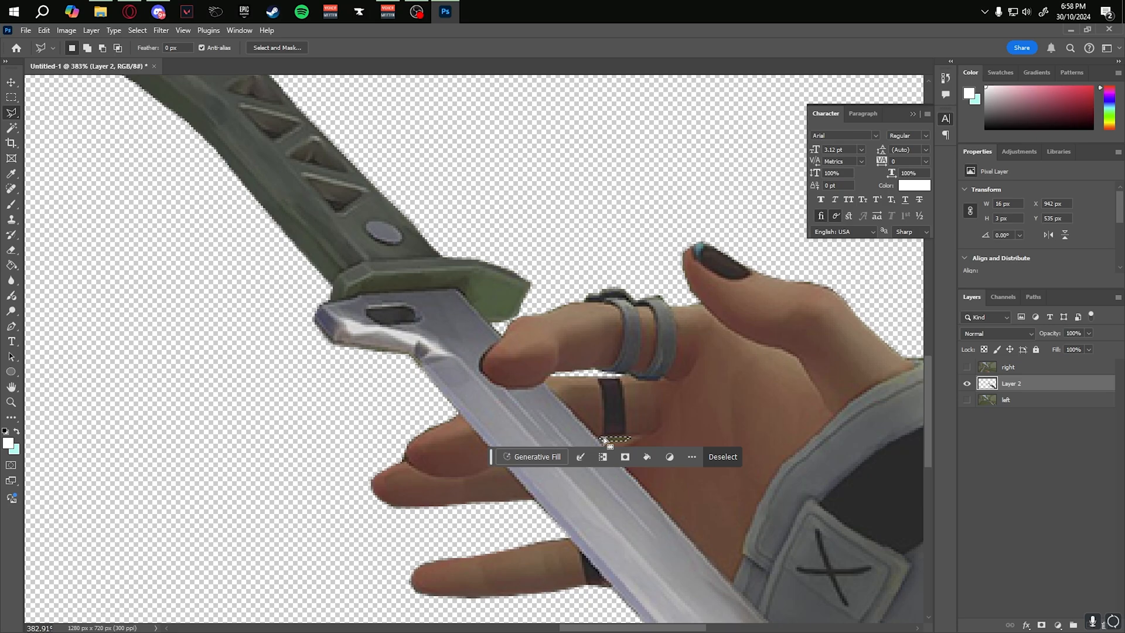
scroll(762, 439, down, 5)
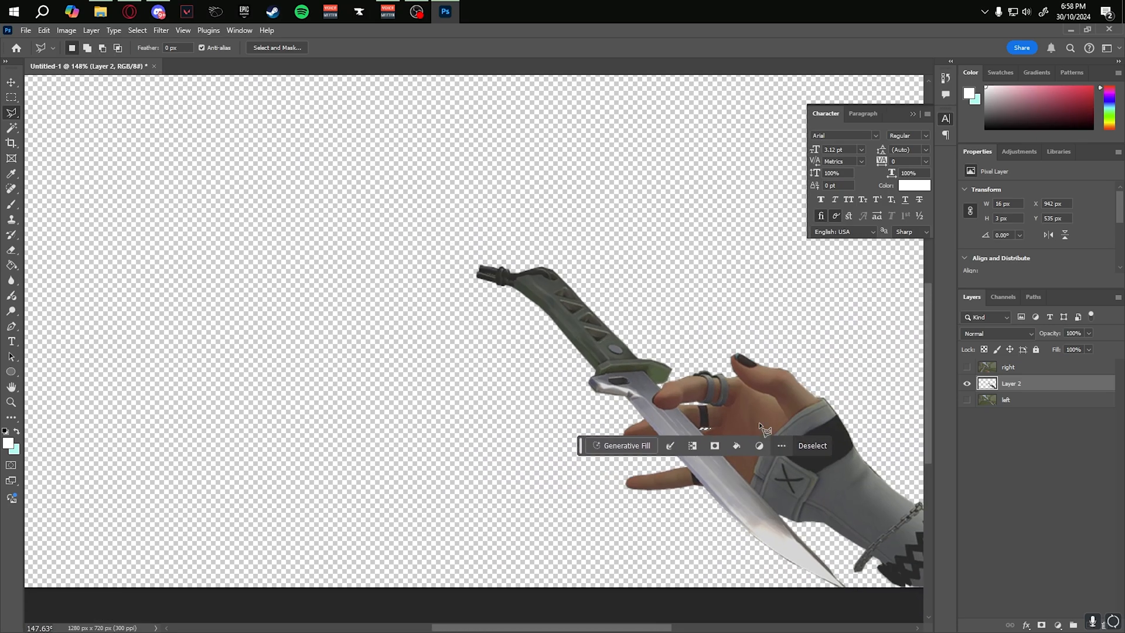
Step: Clear the selection, show the left and right layers, and make the right layer active
click(11, 98)
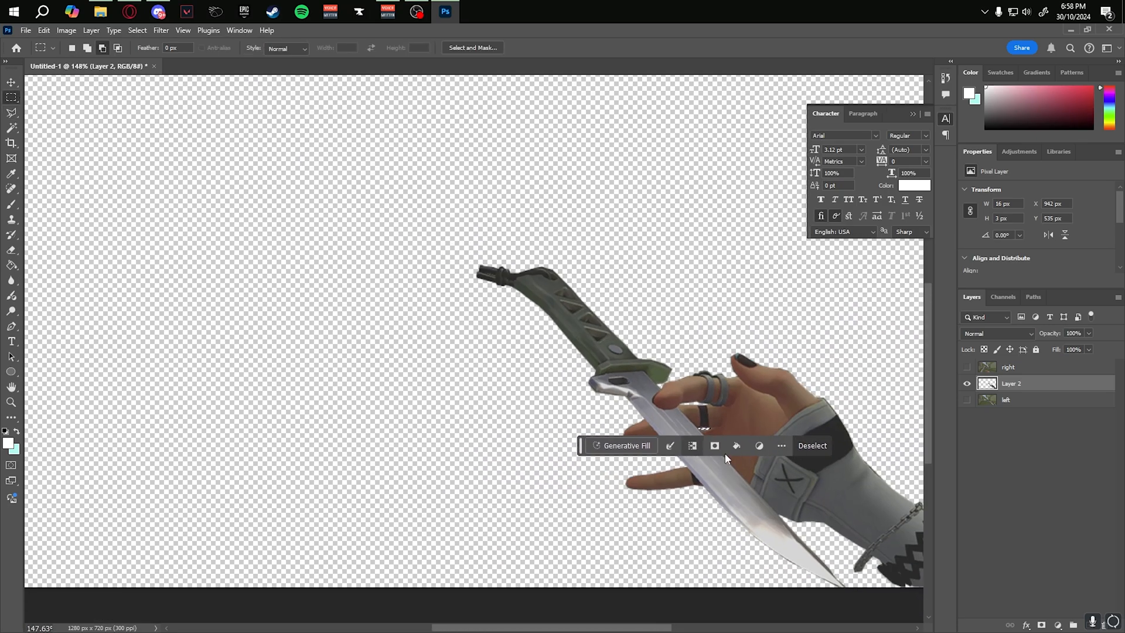
click(814, 446)
click(967, 400)
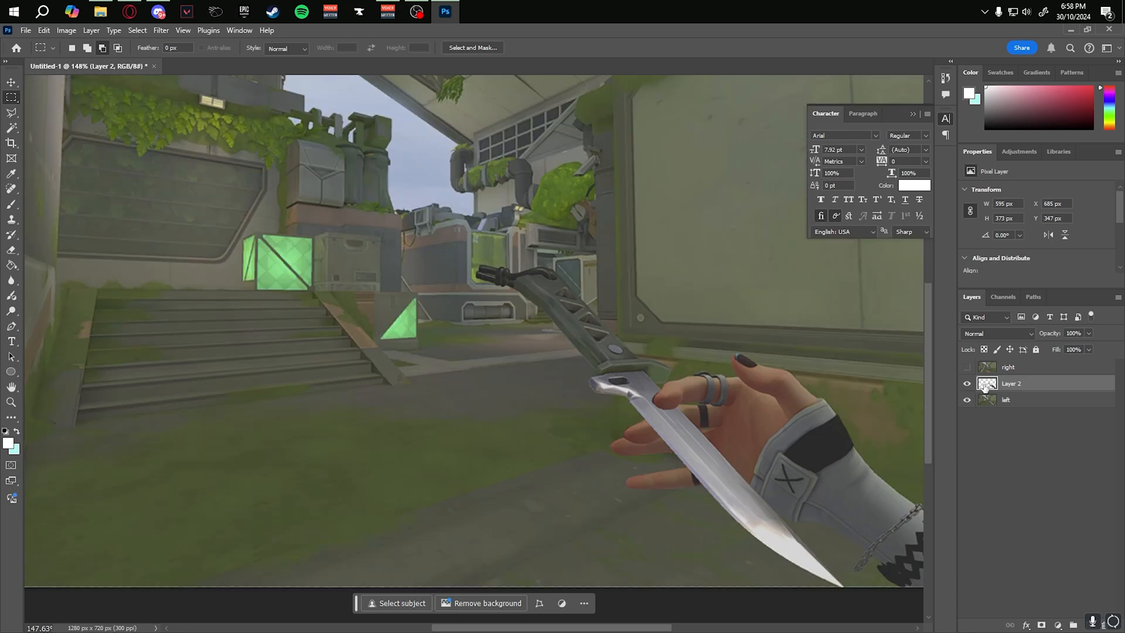
click(1012, 369)
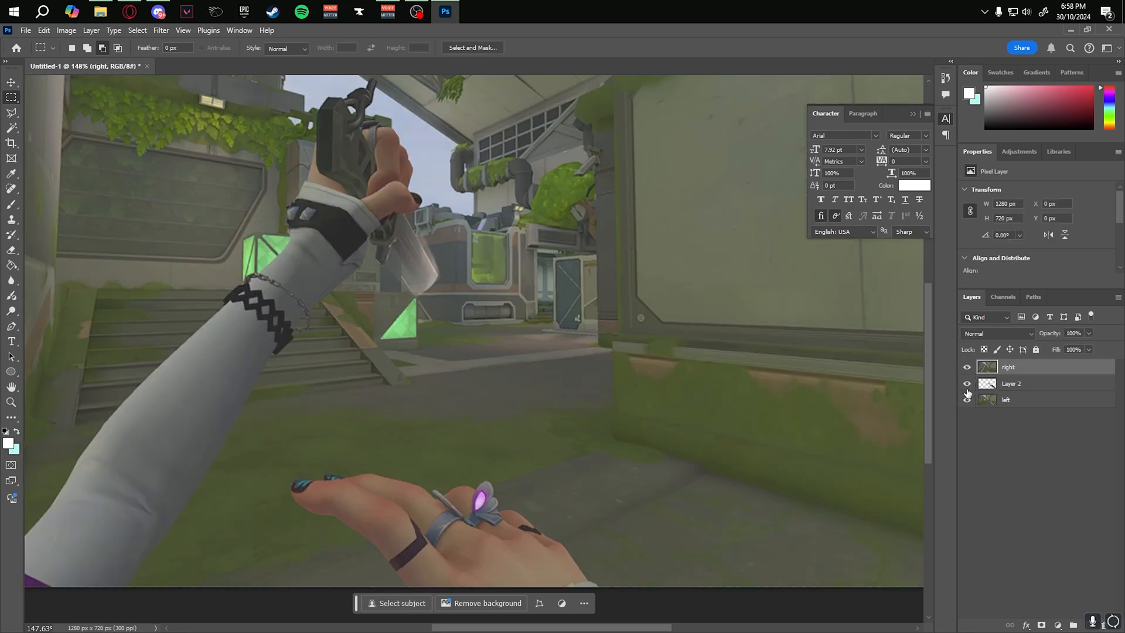
scroll(588, 456, down, 3)
scroll(588, 455, up, 1)
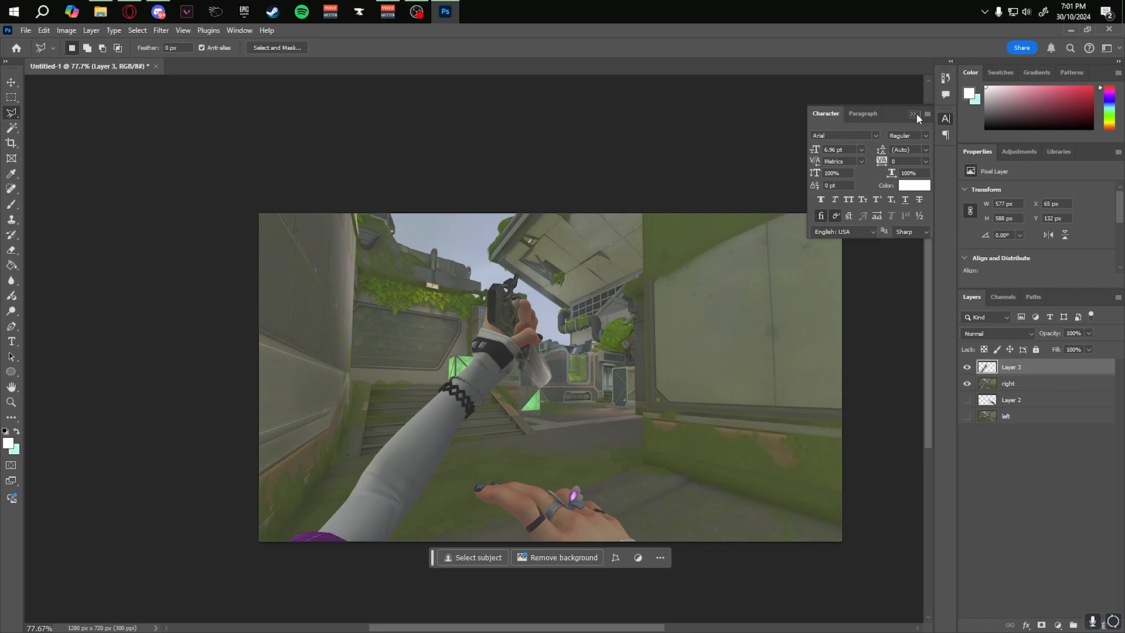
Step: Collapse the Character panel and inspect the Layer 3 arm and knife cutout with and without the right layer
click(914, 114)
scroll(643, 355, up, 1)
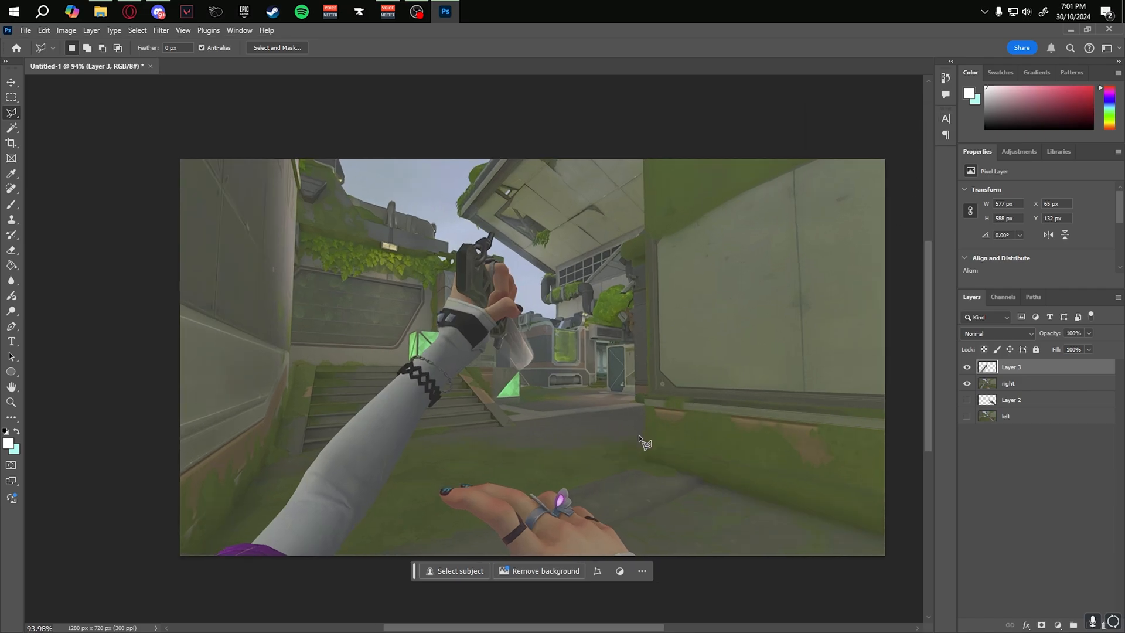
click(967, 384)
click(967, 384)
scroll(532, 335, up, 5)
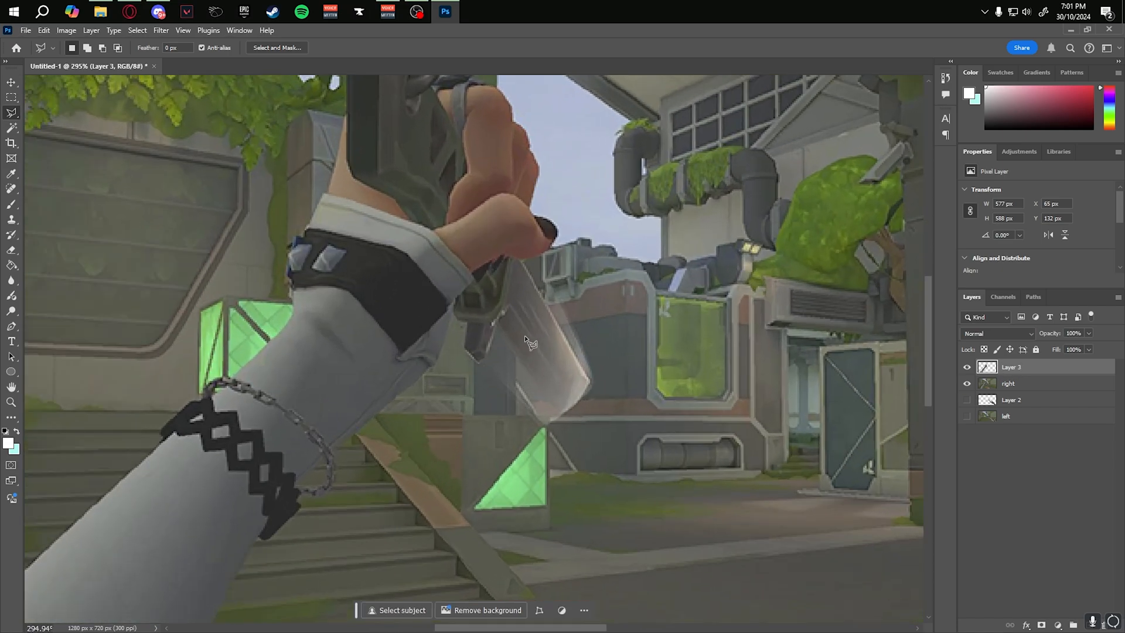
scroll(524, 337, down, 5)
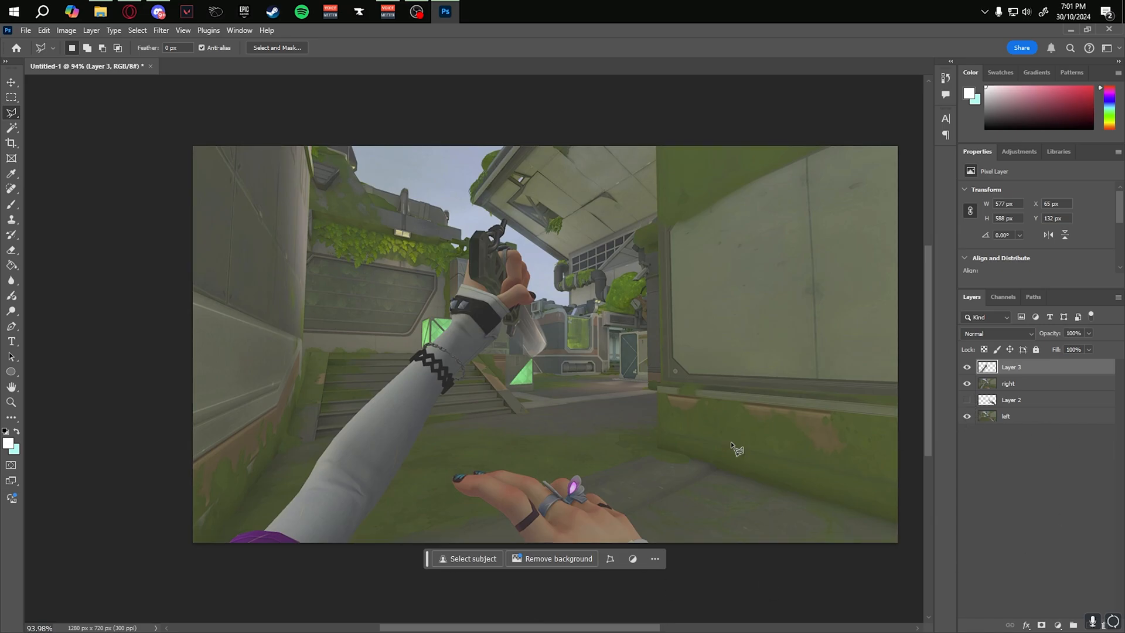
Step: Try to delete the lower hand from the right layer using a wide polygonal selection around it
click(433, 544)
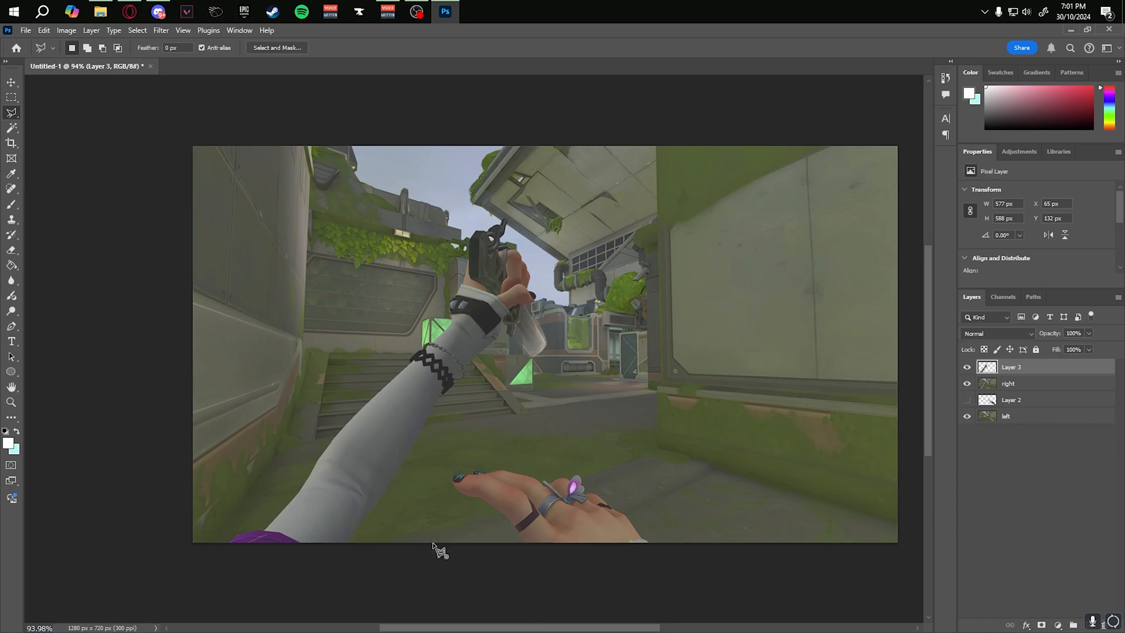
click(445, 447)
click(527, 427)
click(653, 434)
click(718, 532)
click(721, 585)
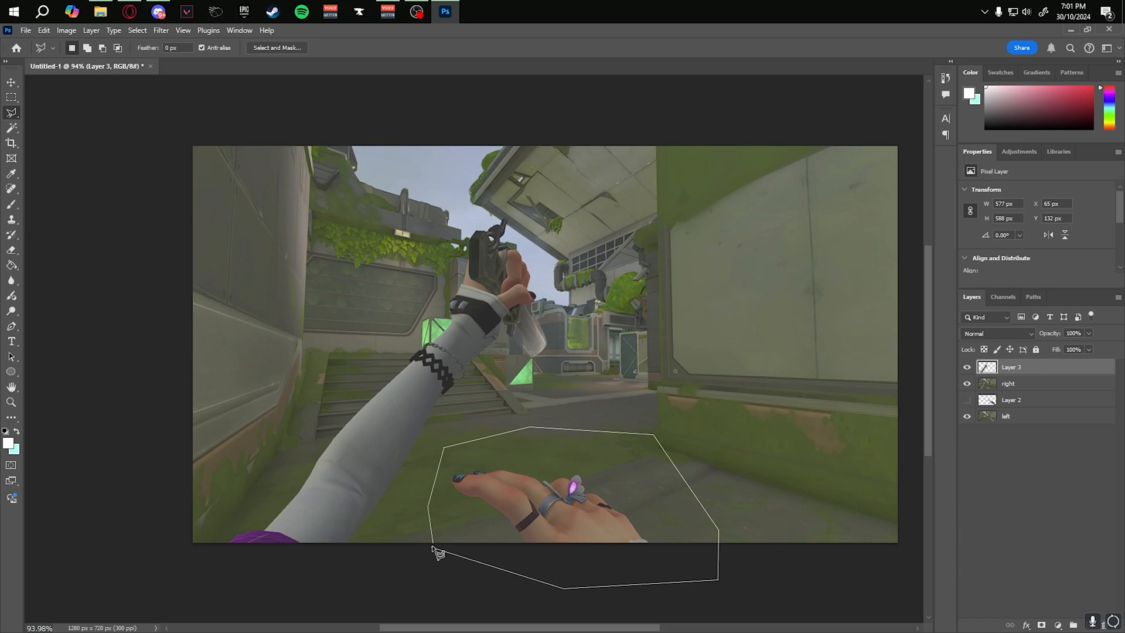
click(436, 548)
click(1041, 388)
key(Delete)
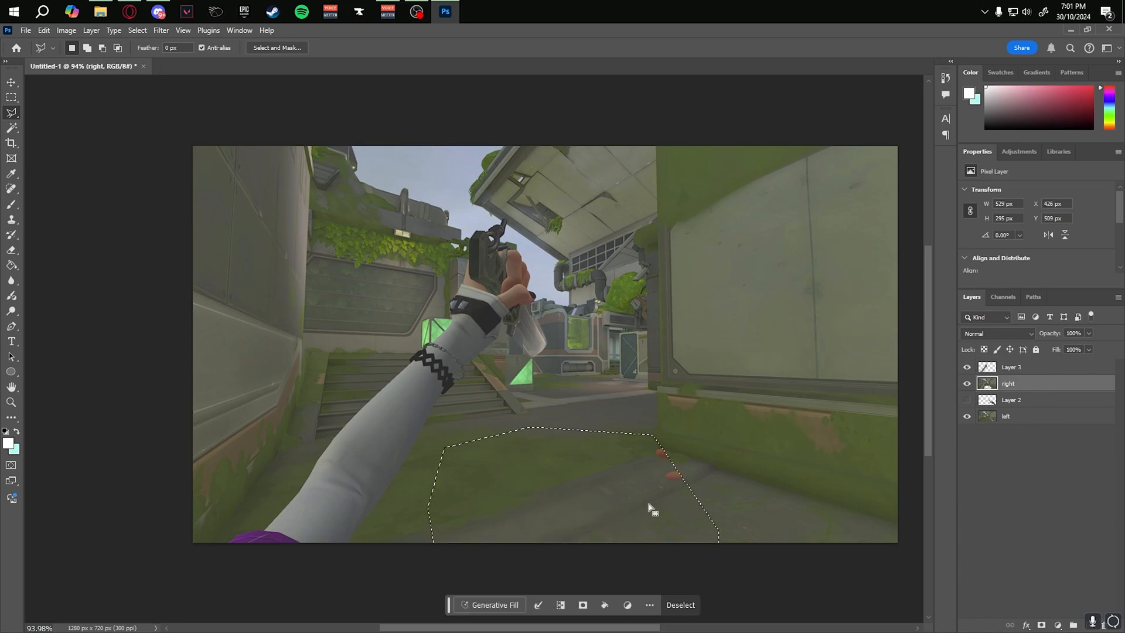
key(ctrl+z)
Step: Outline the lower hand more tightly with the Polygonal Lasso and delete it from the right layer
click(664, 550)
click(659, 526)
click(628, 472)
click(571, 446)
click(509, 440)
click(445, 440)
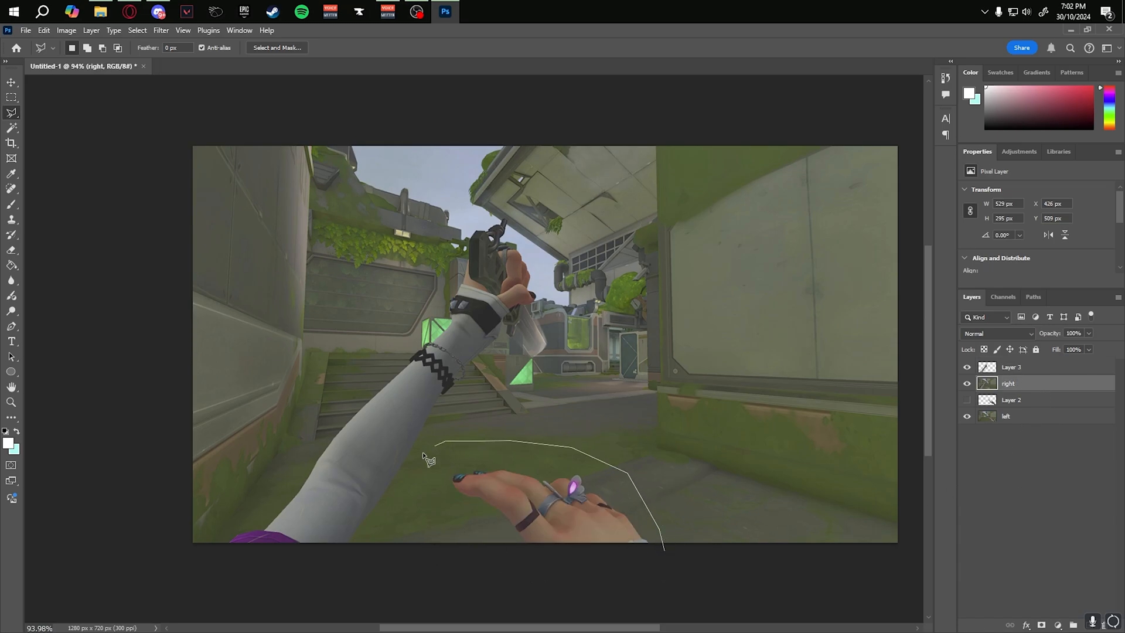
click(492, 566)
click(578, 572)
click(665, 552)
click(11, 98)
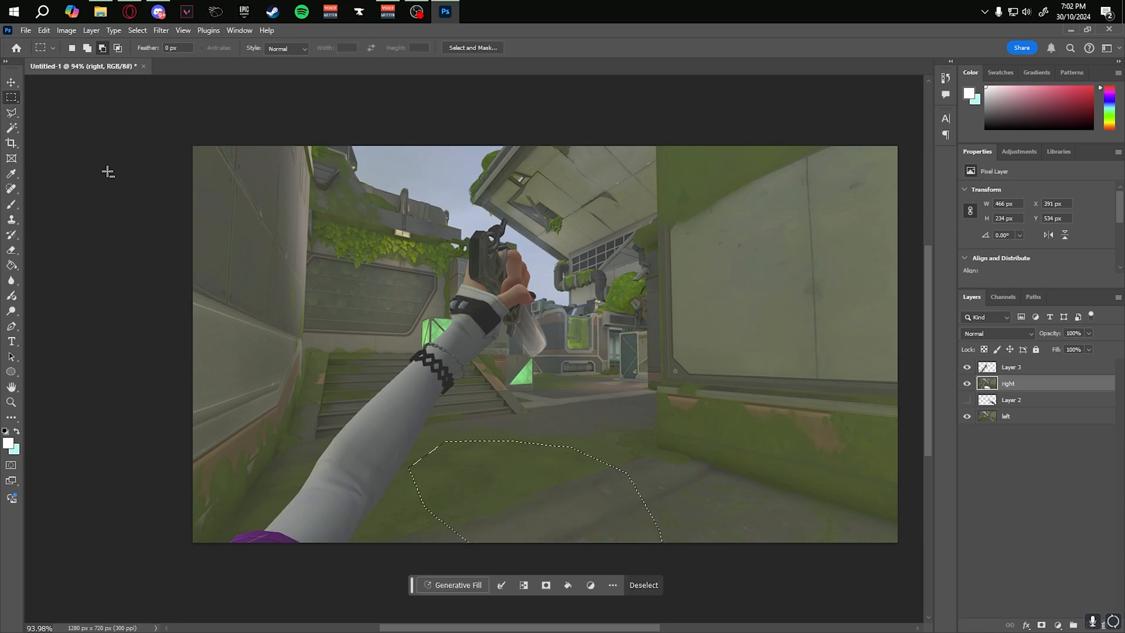
Step: Clear the selection, merge the left and right layers into one background below Layer 2, and show Layer 2
click(11, 83)
click(643, 585)
drag(1012, 420, 1019, 405)
ctrl+click(1017, 386)
key(ctrl+e)
click(966, 383)
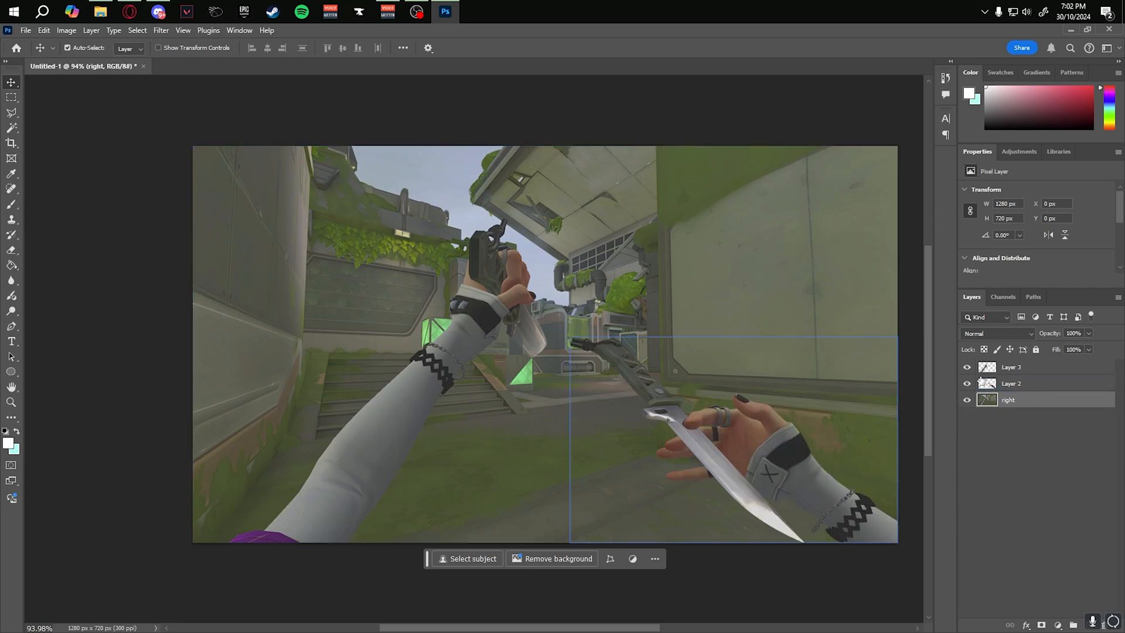
click(966, 400)
click(966, 400)
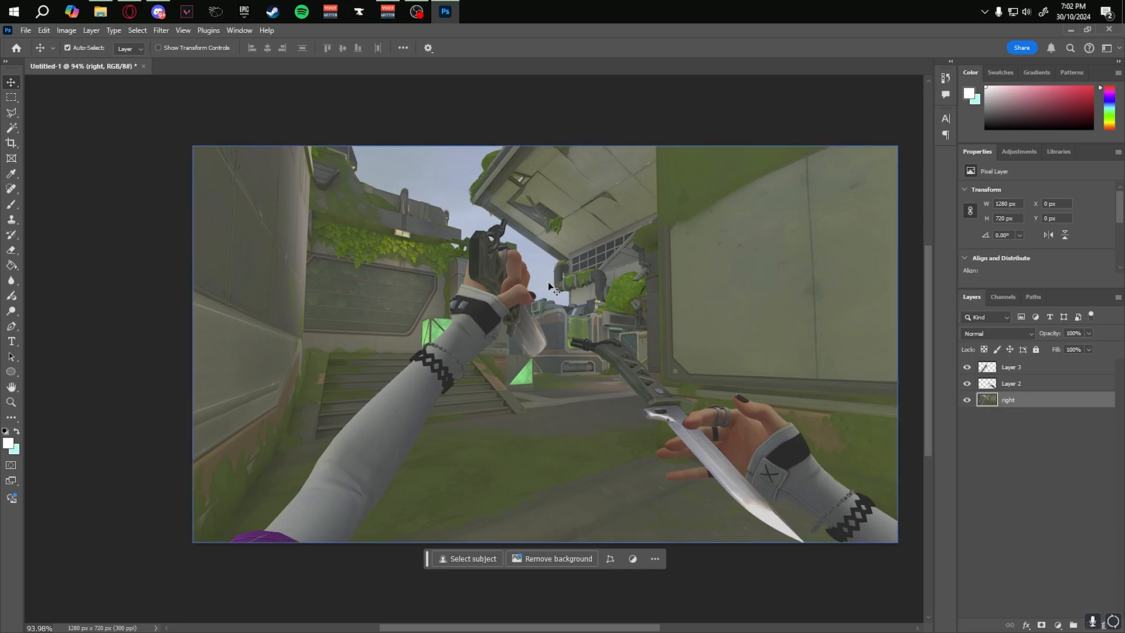
Step: Open the background layer in the Camera Raw Filter and set Exposure +0.25, Contrast +61, Highlights -3, Shadows -19, Whites -8 and Blacks -4
click(160, 30)
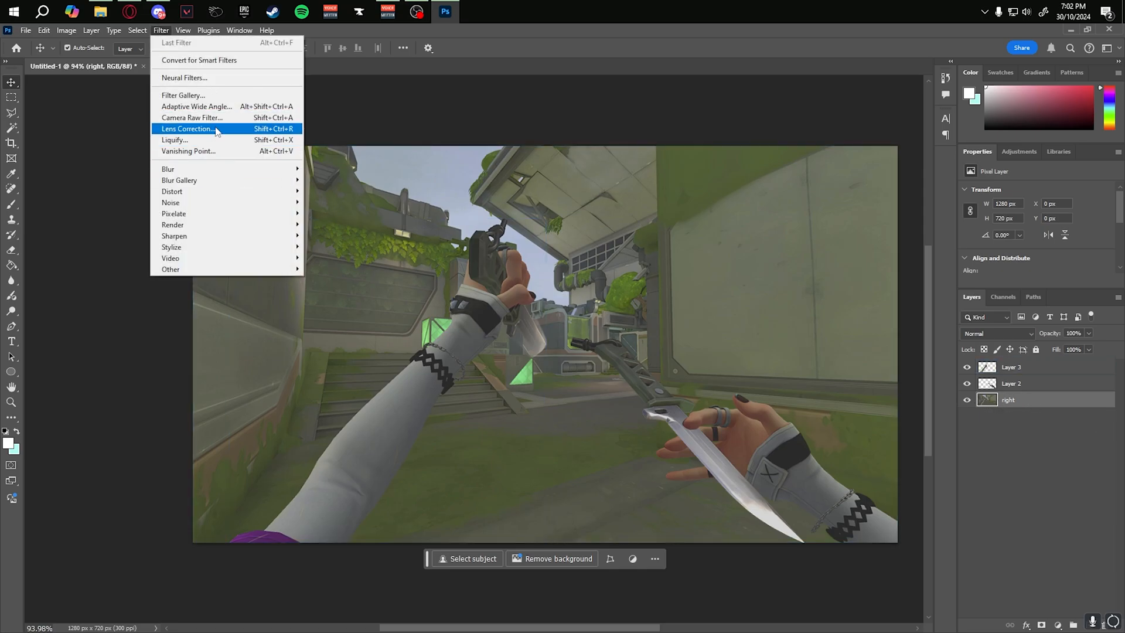
click(358, 351)
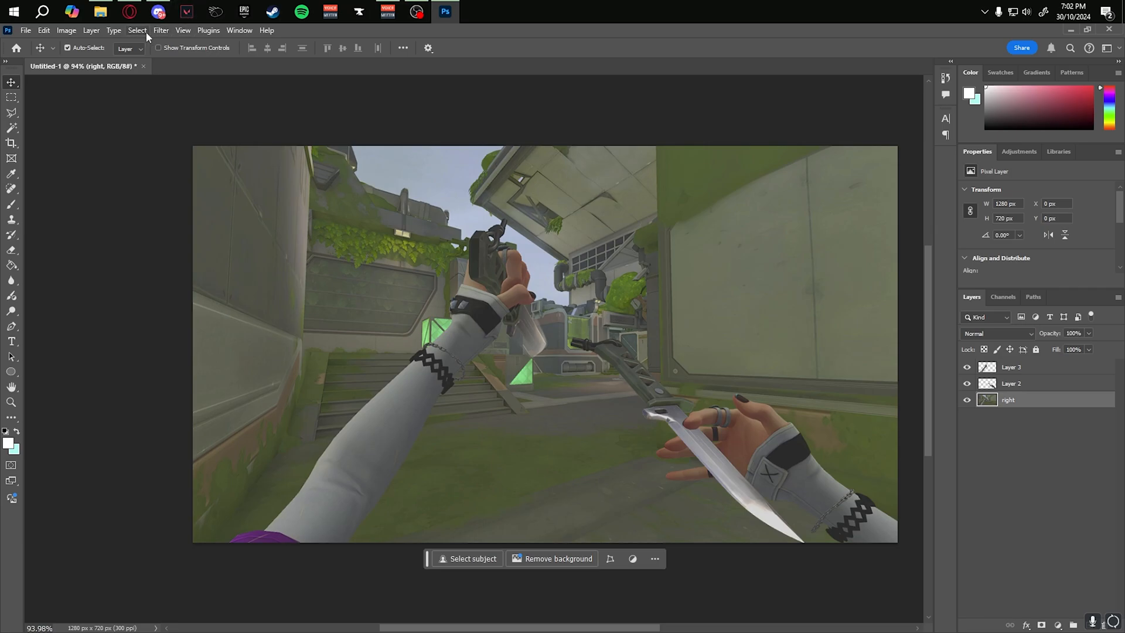
click(160, 29)
click(213, 119)
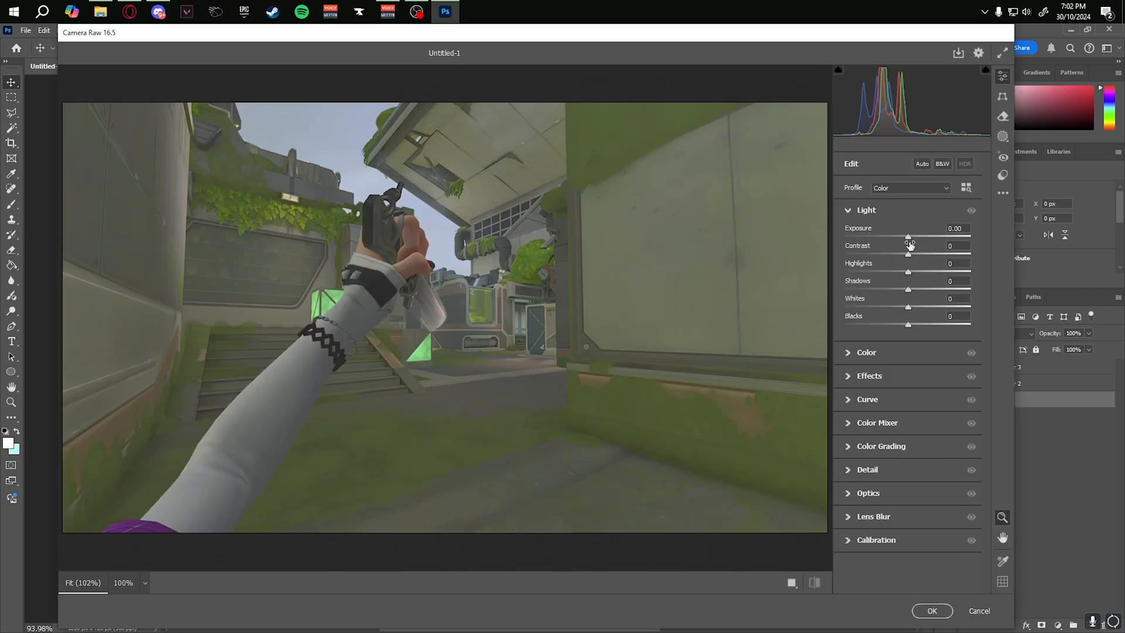
drag(908, 237, 903, 326)
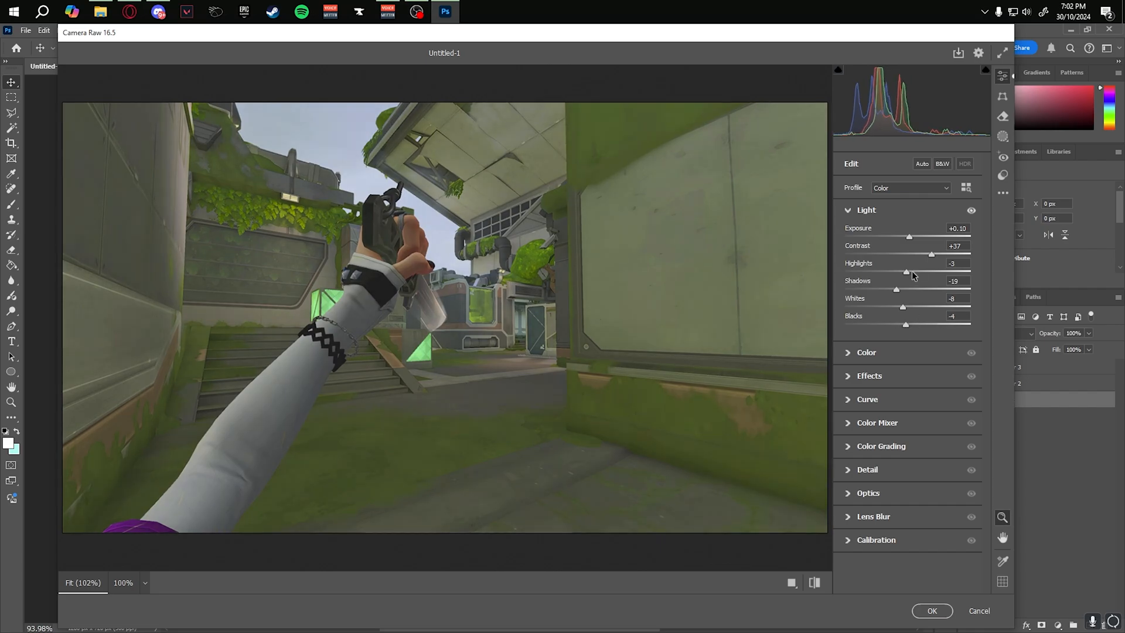
click(970, 210)
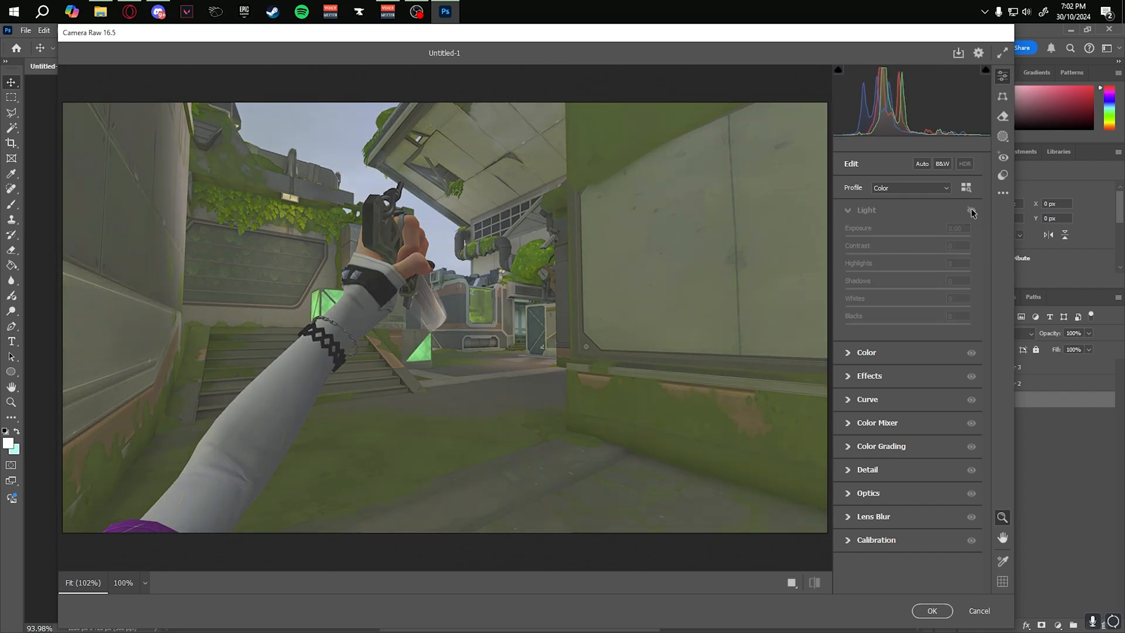
click(971, 210)
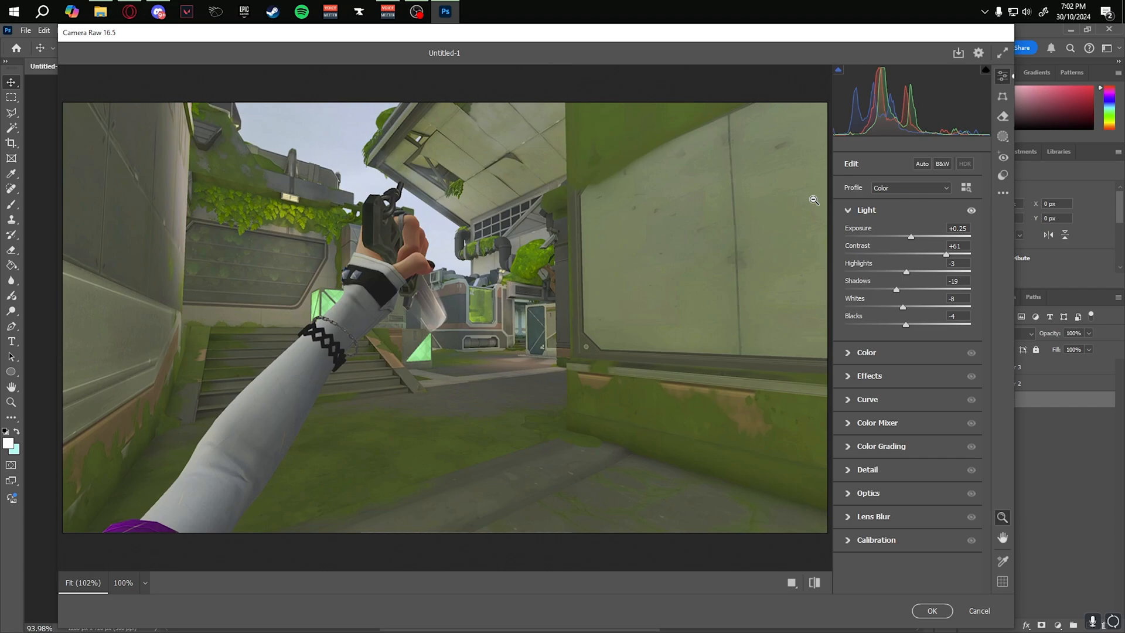
Step: Fine-tune the Camera Raw effects, set Temperature -8, Tint -8, Vibrance +7 and Saturation -10, and apply the filter
click(859, 376)
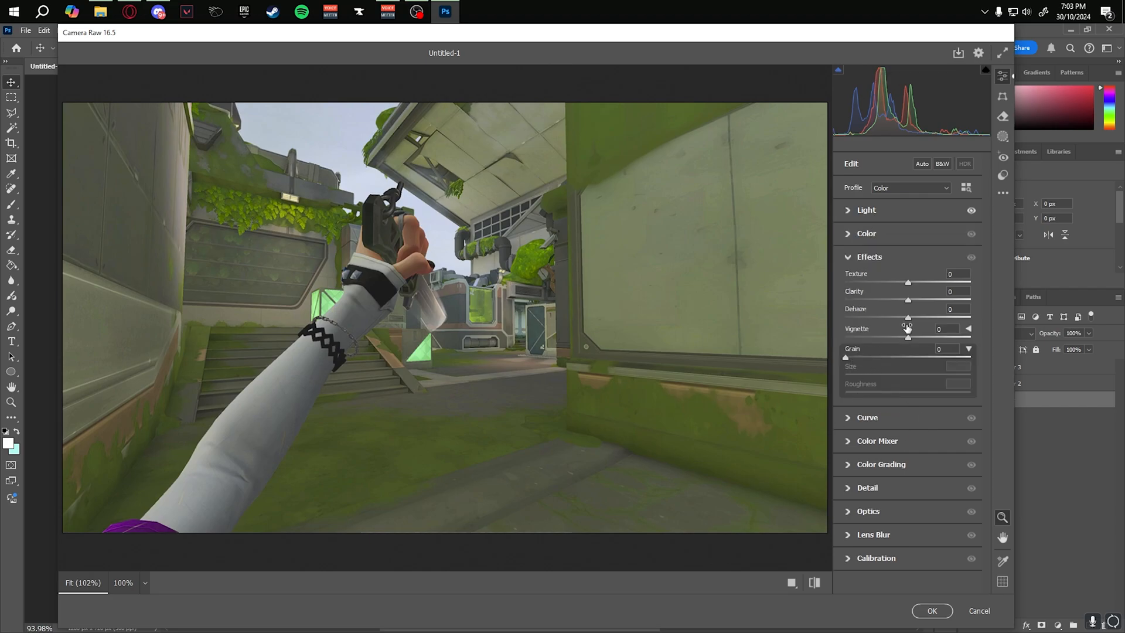
drag(908, 287, 911, 320)
click(854, 236)
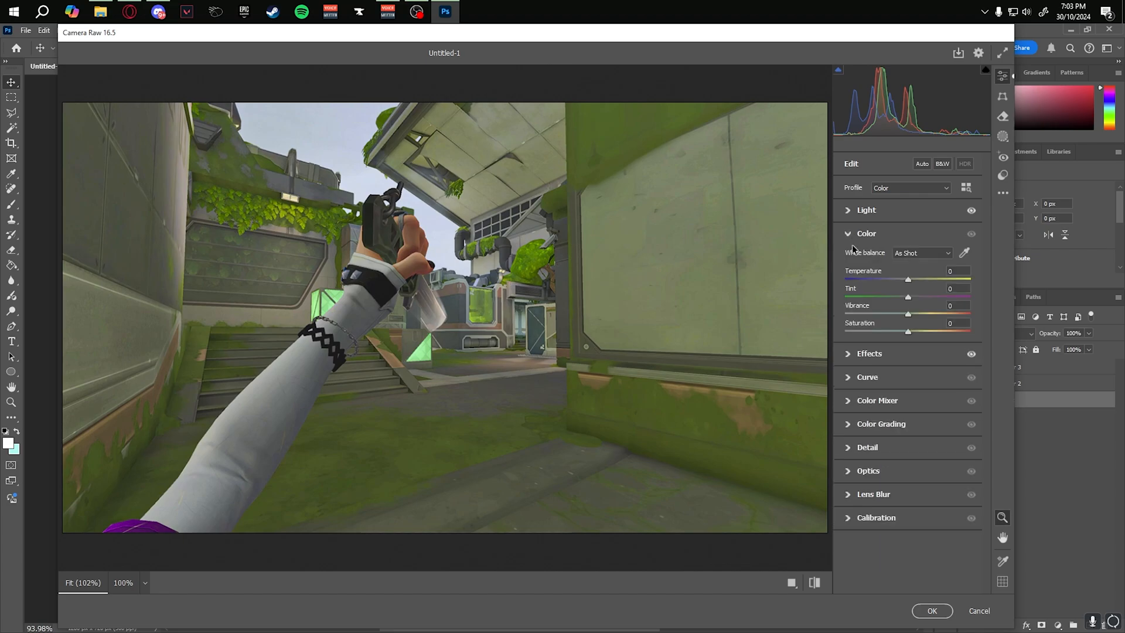
drag(907, 281, 905, 296)
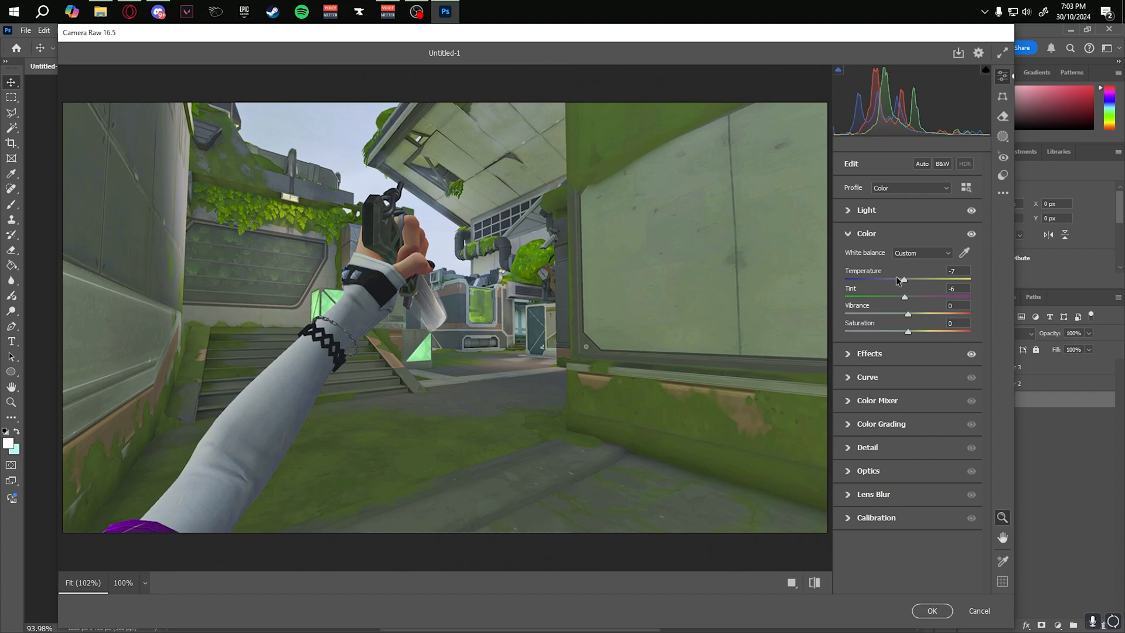
drag(904, 298, 902, 331)
drag(916, 314, 912, 314)
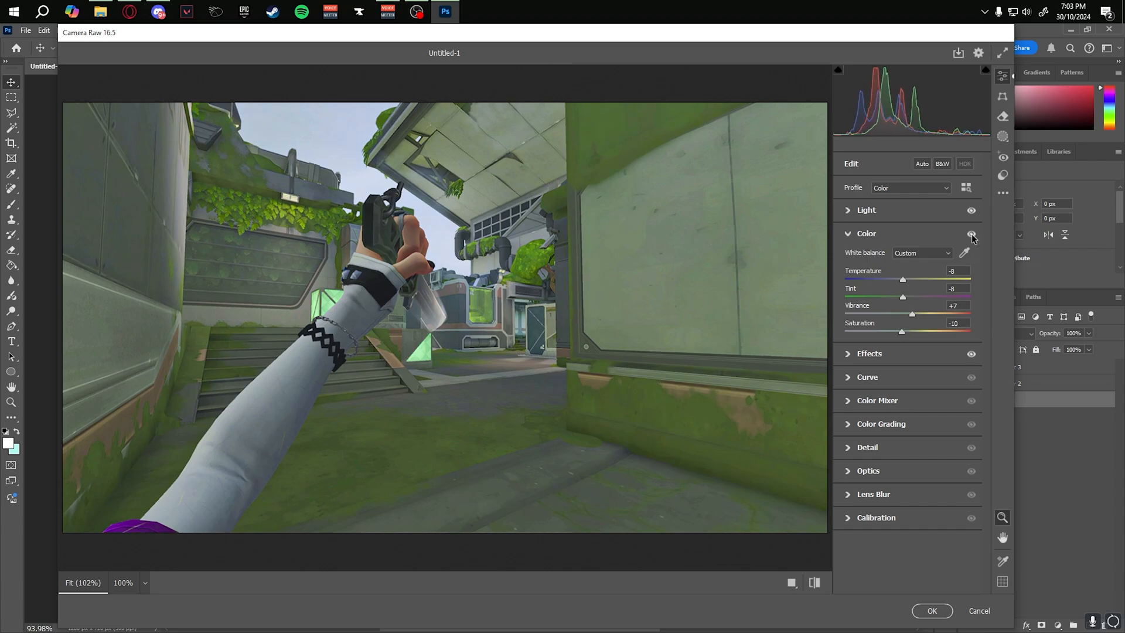
click(931, 611)
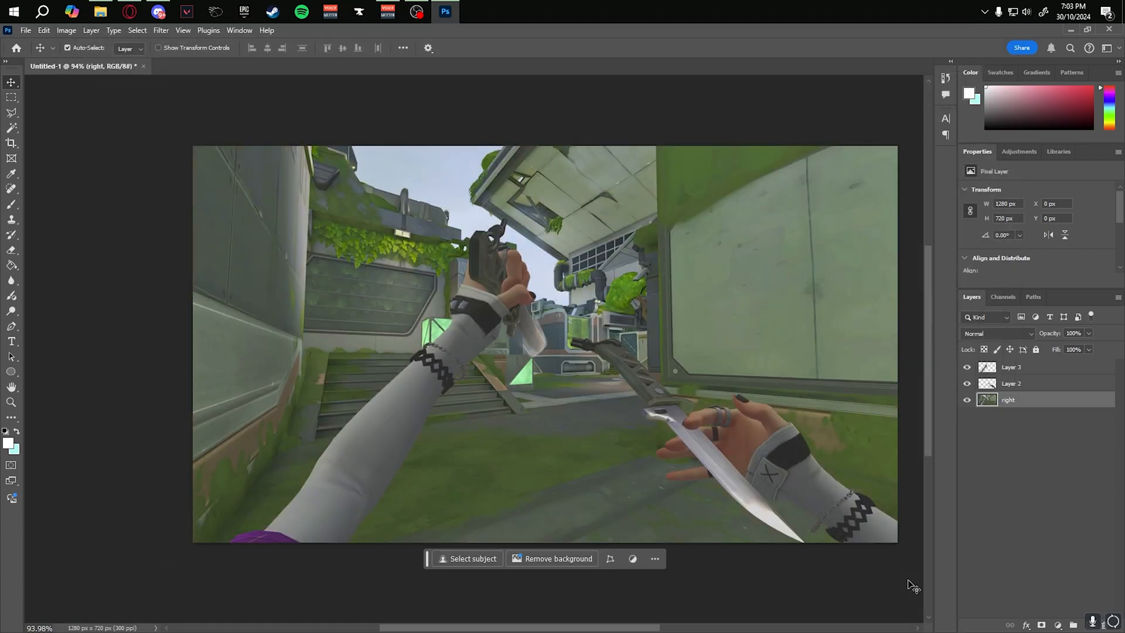
Step: Apply a Gaussian Blur with a radius of .8 pixels to the right background layer
scroll(439, 434, down, 2)
scroll(566, 558, right, 1)
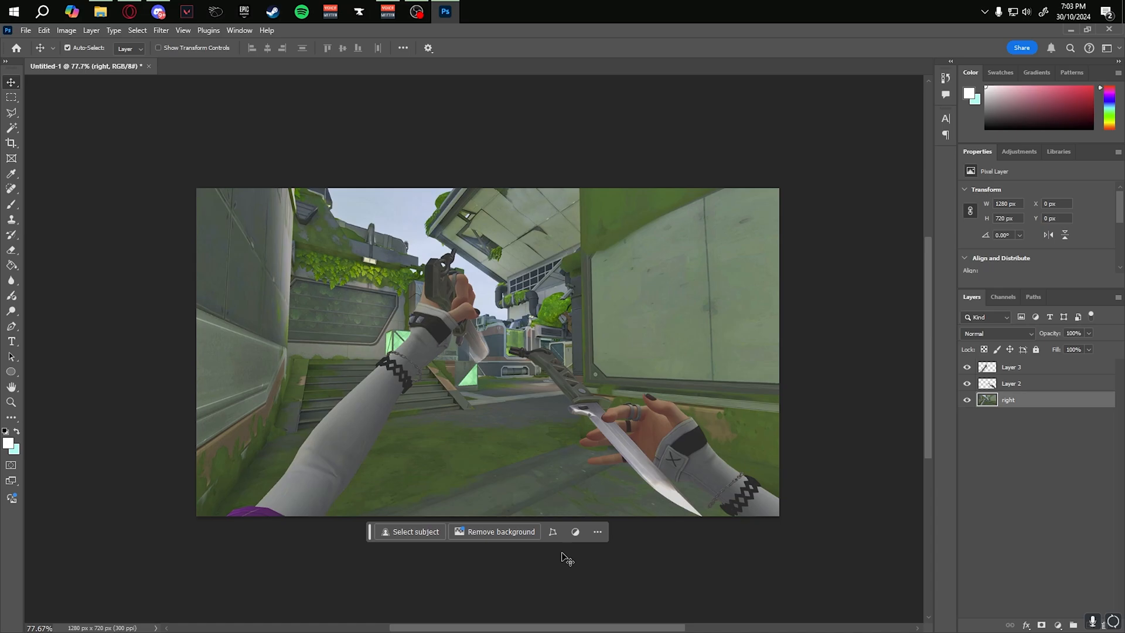
scroll(518, 474, up, 2)
click(161, 30)
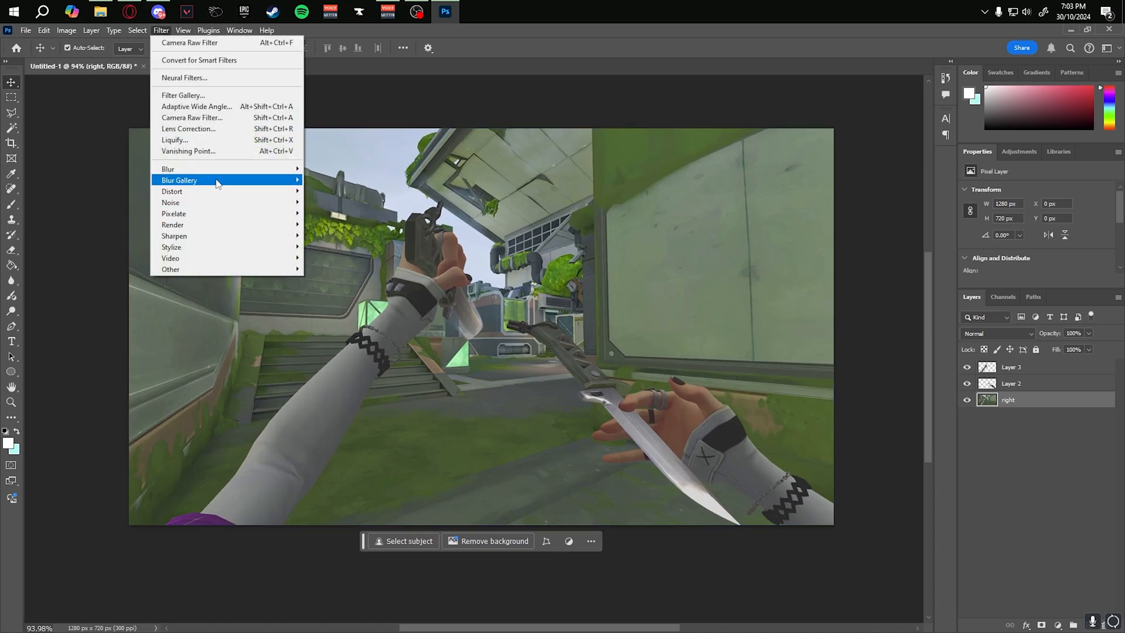
mouse_move(216, 169)
click(331, 225)
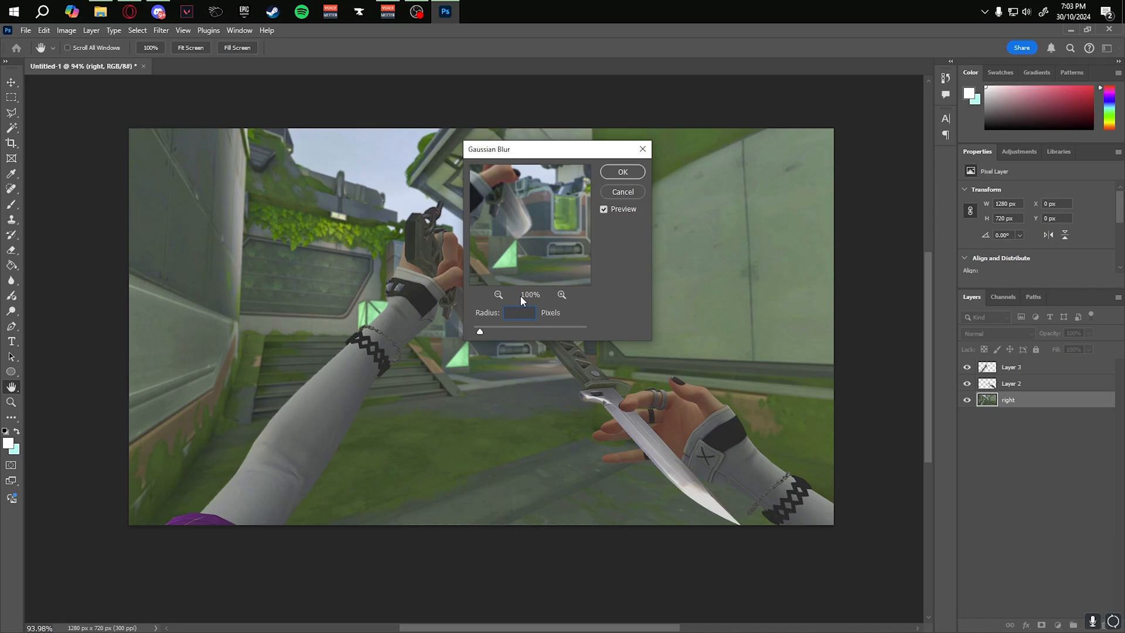
text(.8)
key(Tab)
click(619, 172)
Step: Duplicate Layer 2, the lower hand and knife cutout, and make the original below the copy active
click(997, 368)
shift+click(997, 386)
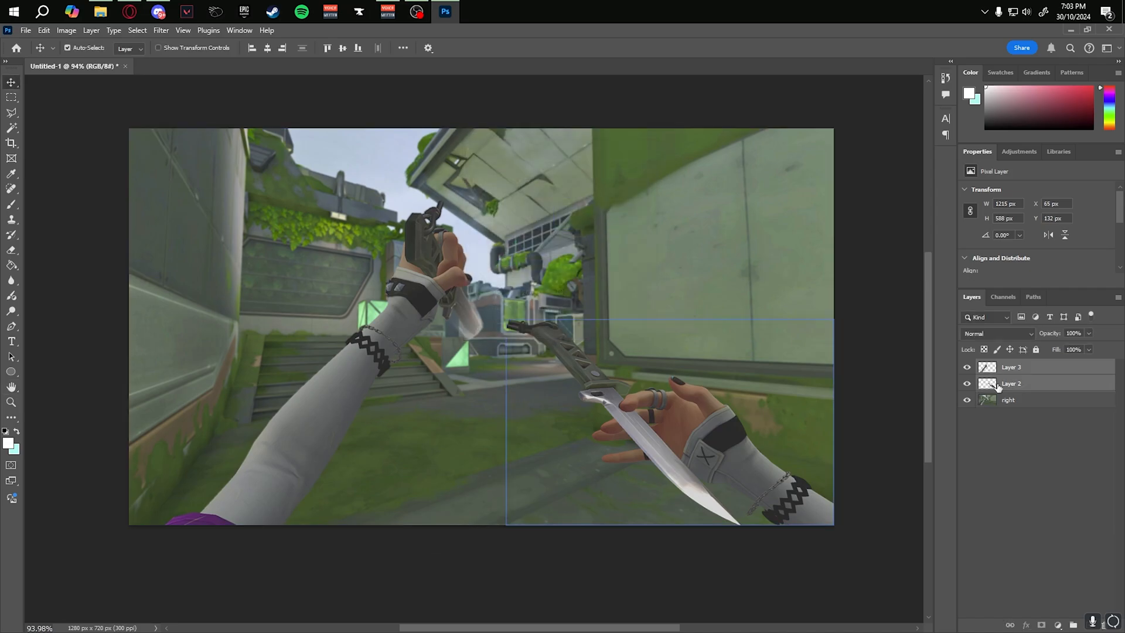
click(999, 384)
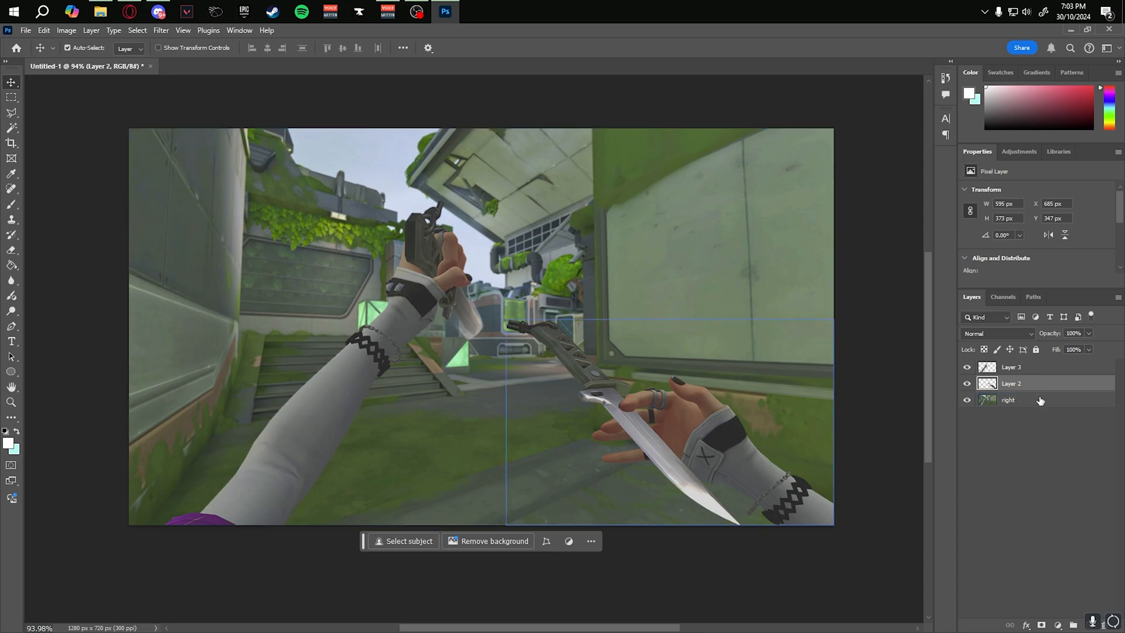
click(1040, 400)
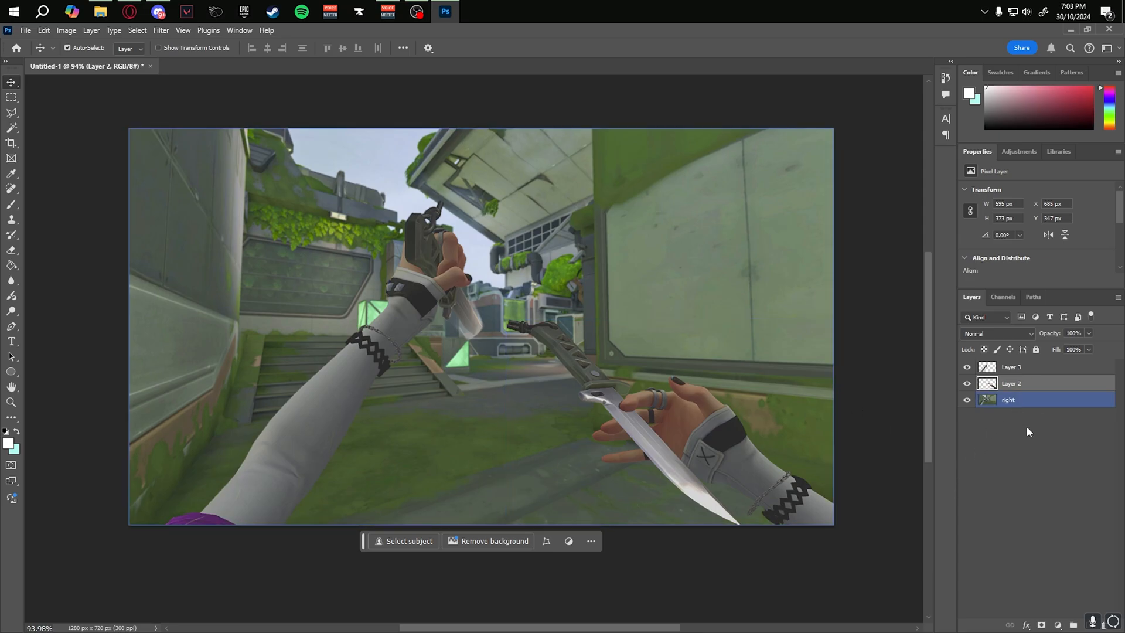
click(1070, 468)
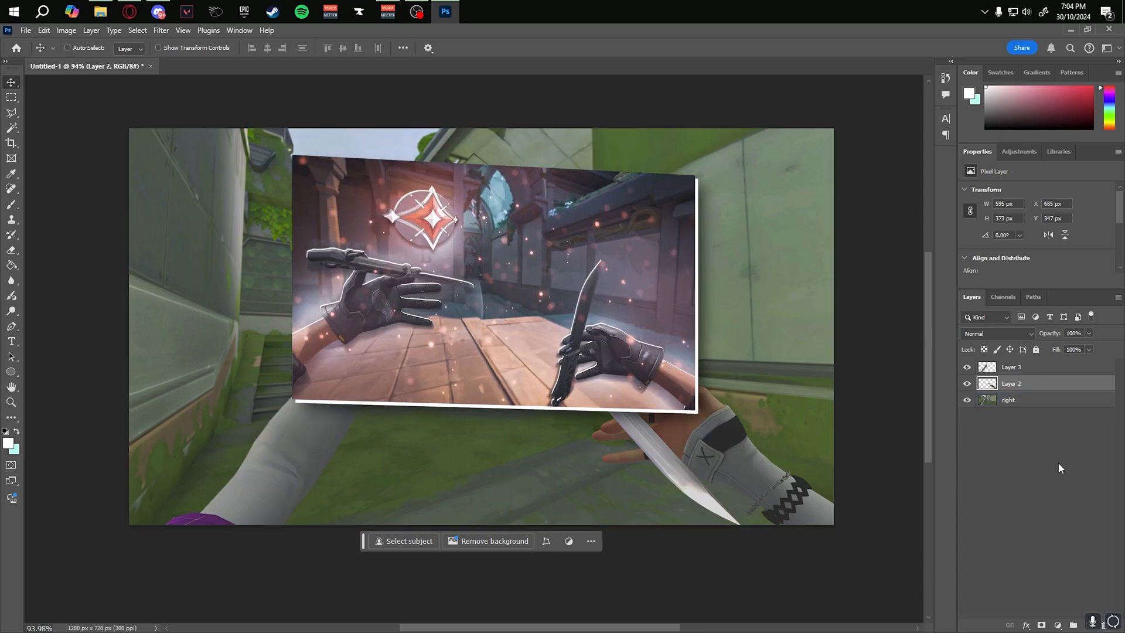
key(ctrl+j)
click(1101, 401)
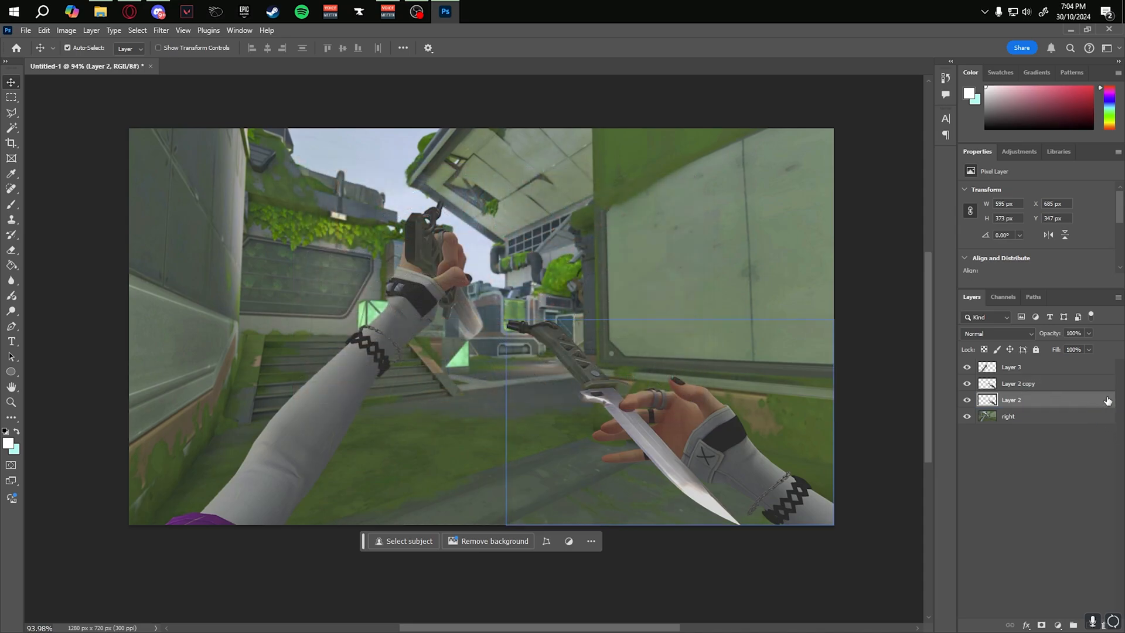
Step: Add a white Color Overlay in Normal mode at 100% opacity to the original Layer 2
double_click(1065, 403)
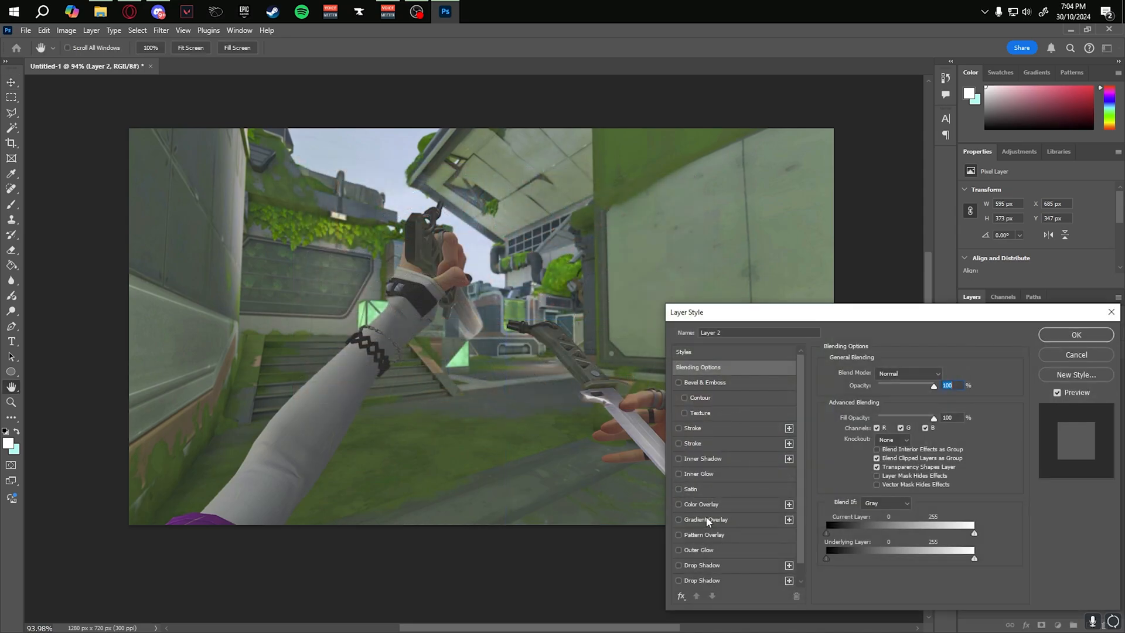
click(679, 504)
click(762, 503)
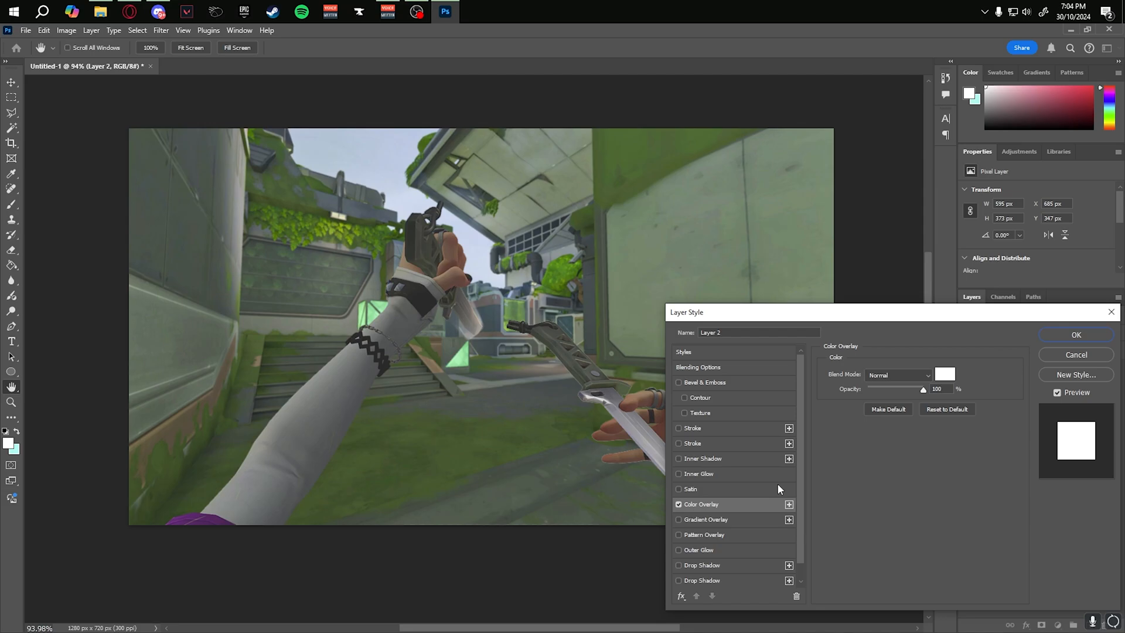
click(1082, 340)
Step: Free-transform the white Layer 2 and nudge it slightly up and left to form a rim light behind its copy
key(super)
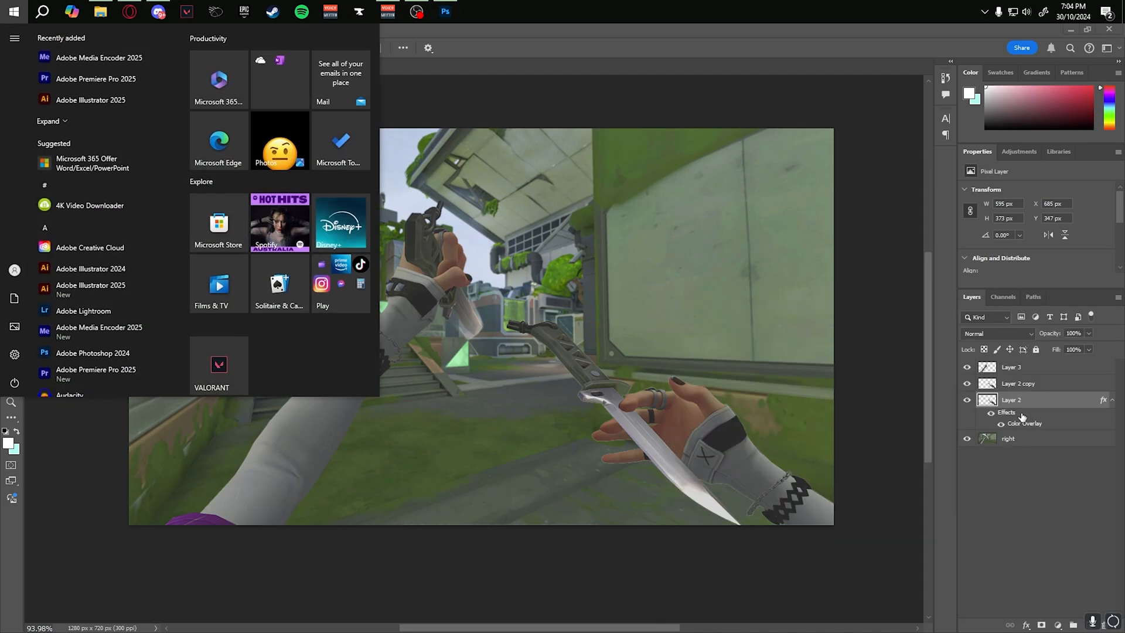
key(super)
key(ctrl+t)
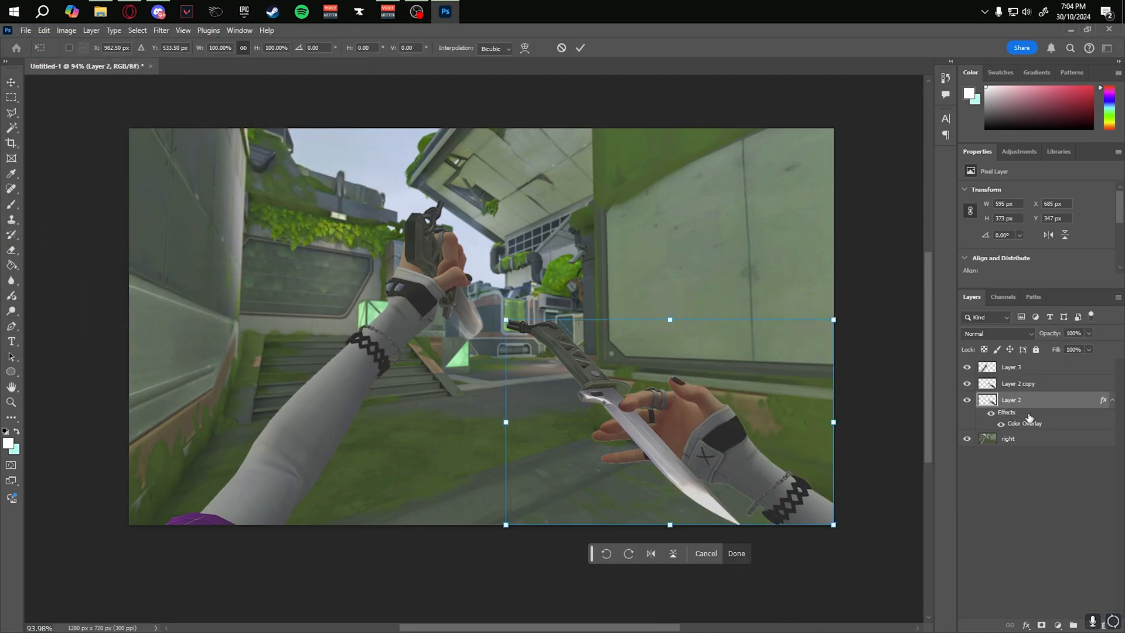
key(Up)
key(Right)
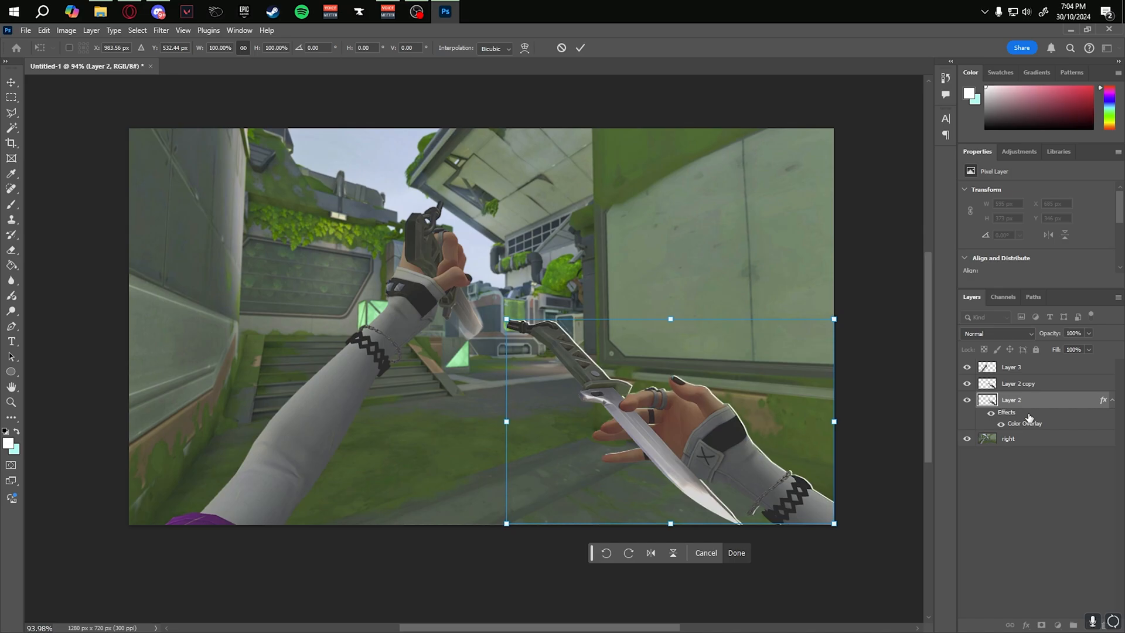
key(Left)
key(Left)
key(Left)
key(Up)
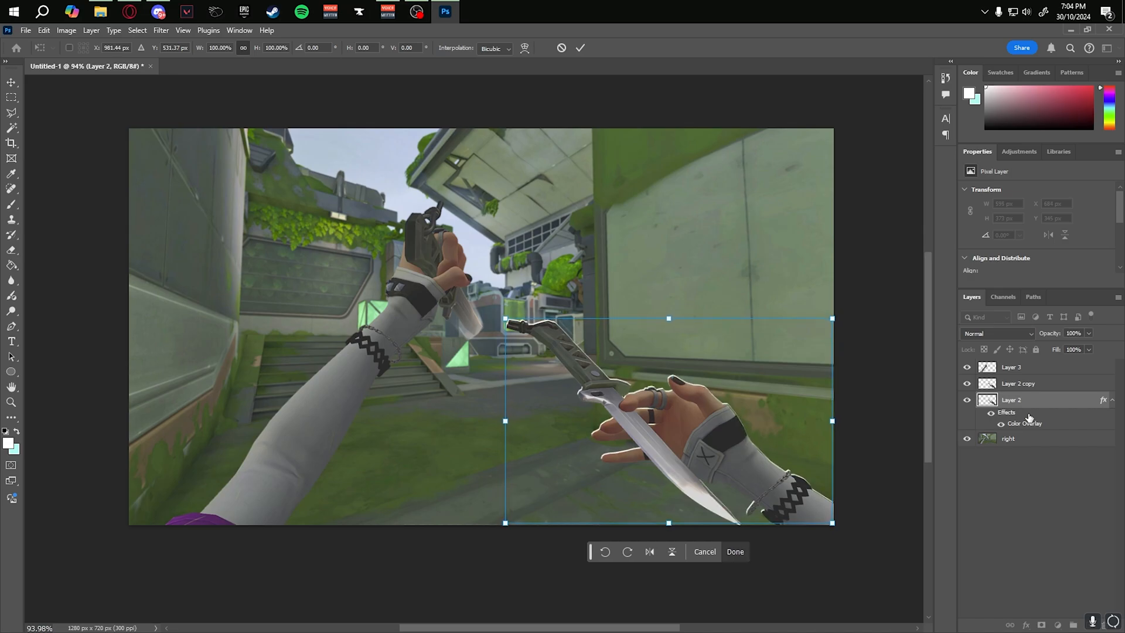
key(Up)
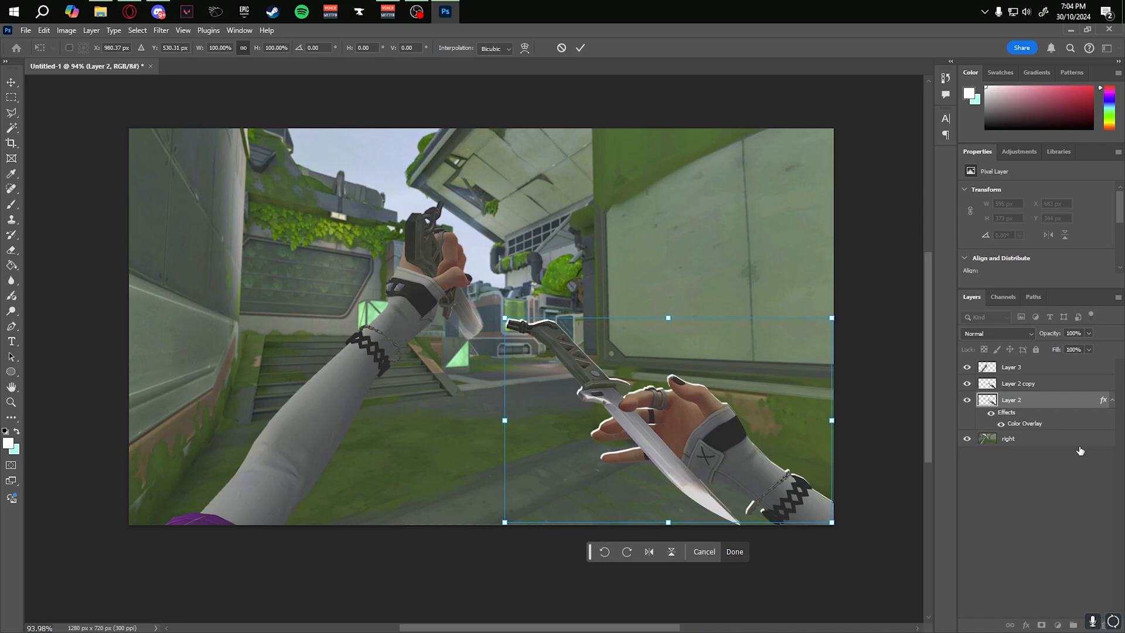
Step: Duplicate Layer 3, give the original the same white Color Overlay and offset it slightly to outline the raised arm
click(1048, 367)
key(ctrl+j)
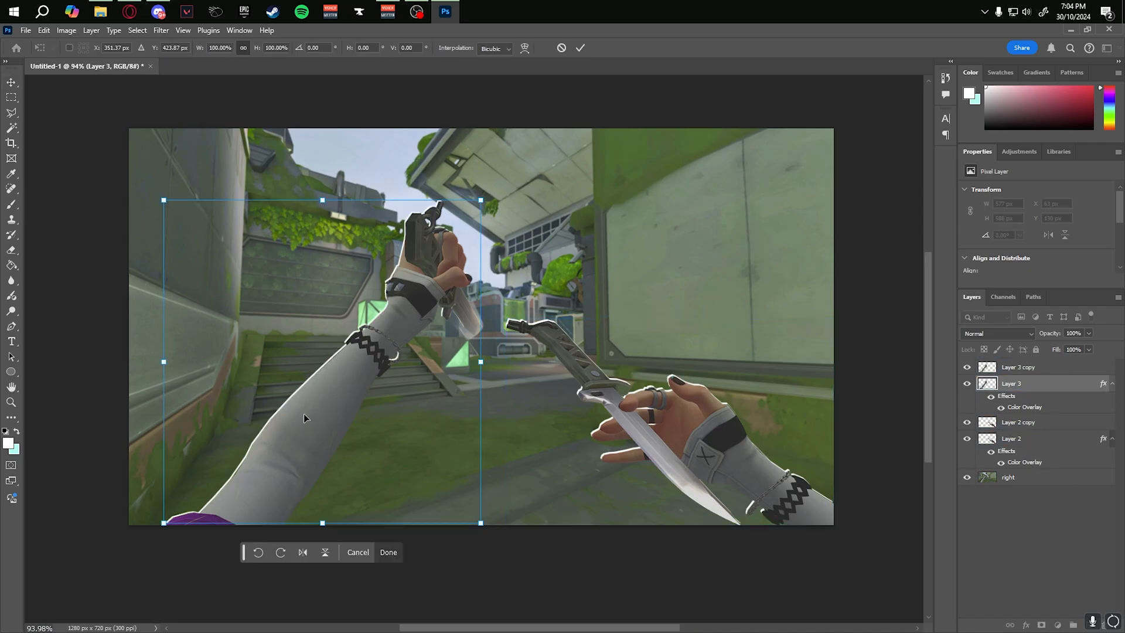
key(Return)
click(159, 187)
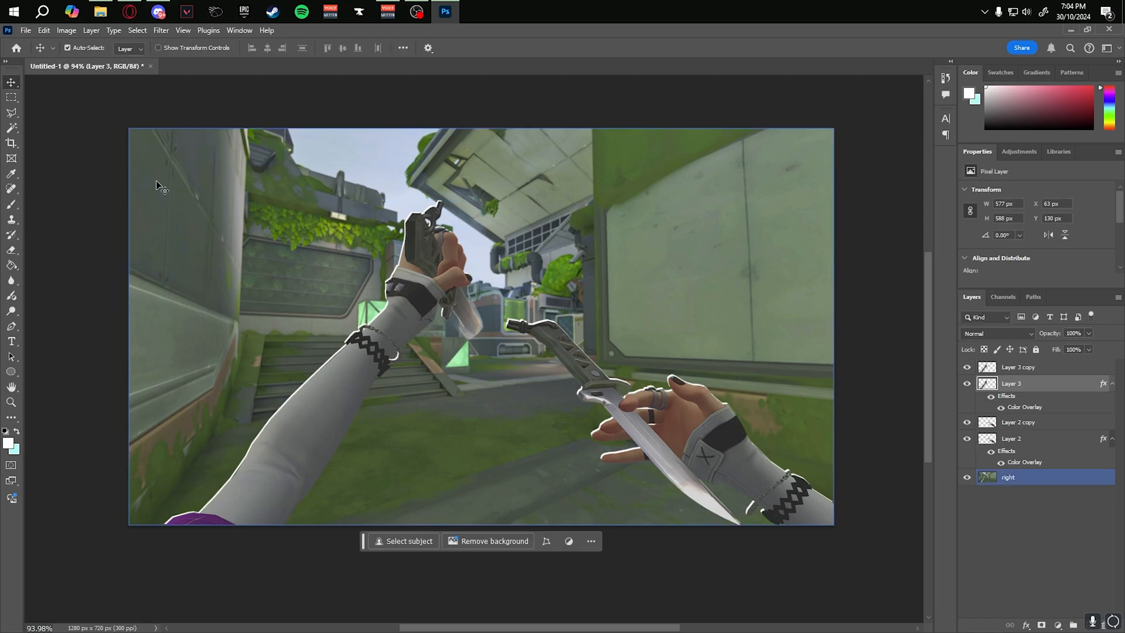
Step: Merge Layer 3 with its copy and Layer 2 with its copy, keeping each cutout as one outlined layer
click(1031, 367)
shift+click(1029, 388)
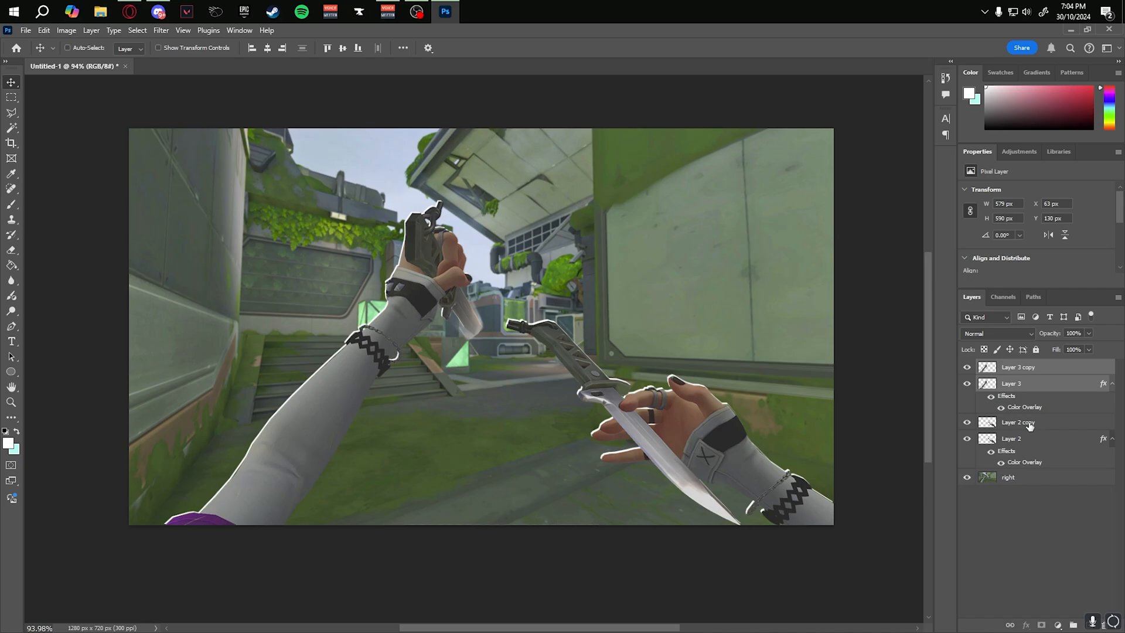
key(ctrl+e)
click(1032, 387)
shift+click(1033, 403)
key(ctrl+e)
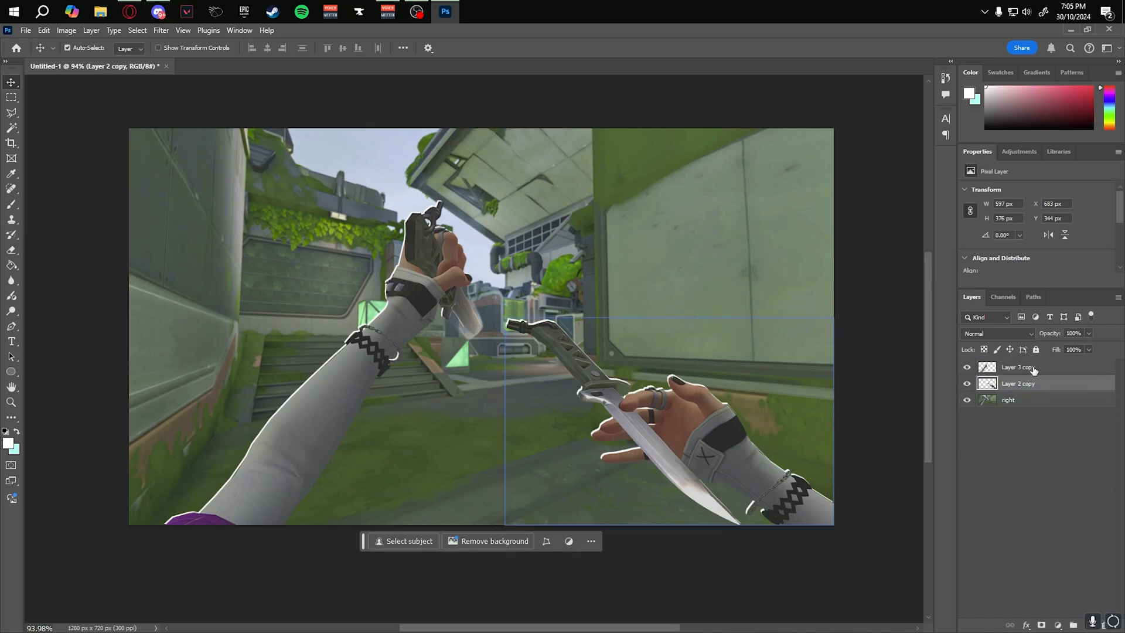
Step: Duplicate Layer 3 copy and apply a Motion Blur with angle 0° and distance 89 pixels to the lower one
click(1032, 368)
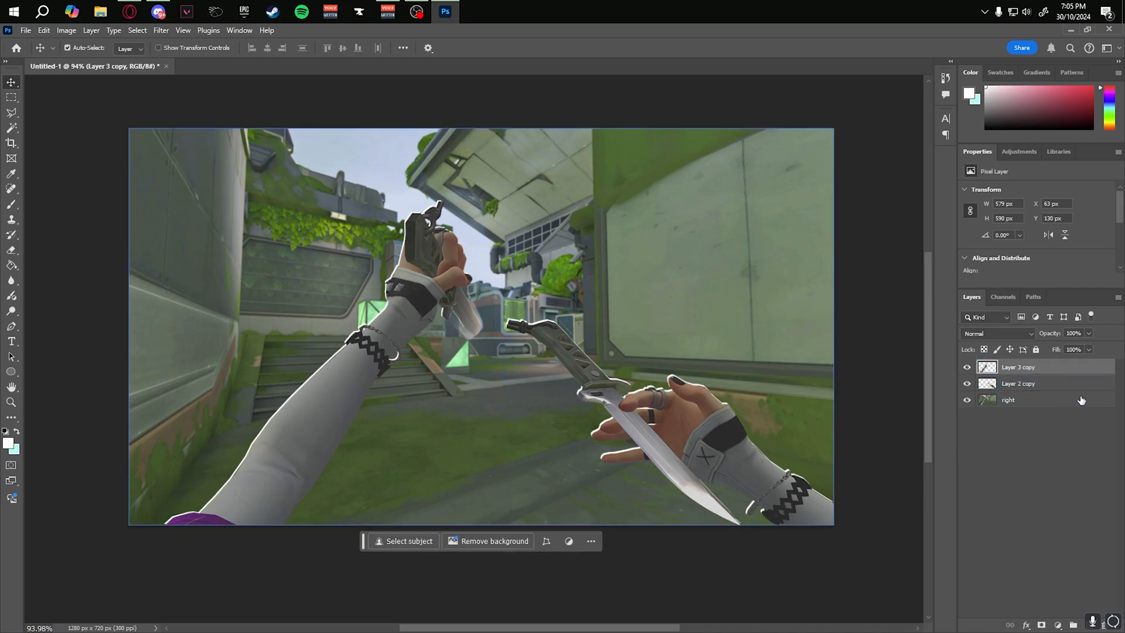
key(ctrl+j)
click(1054, 383)
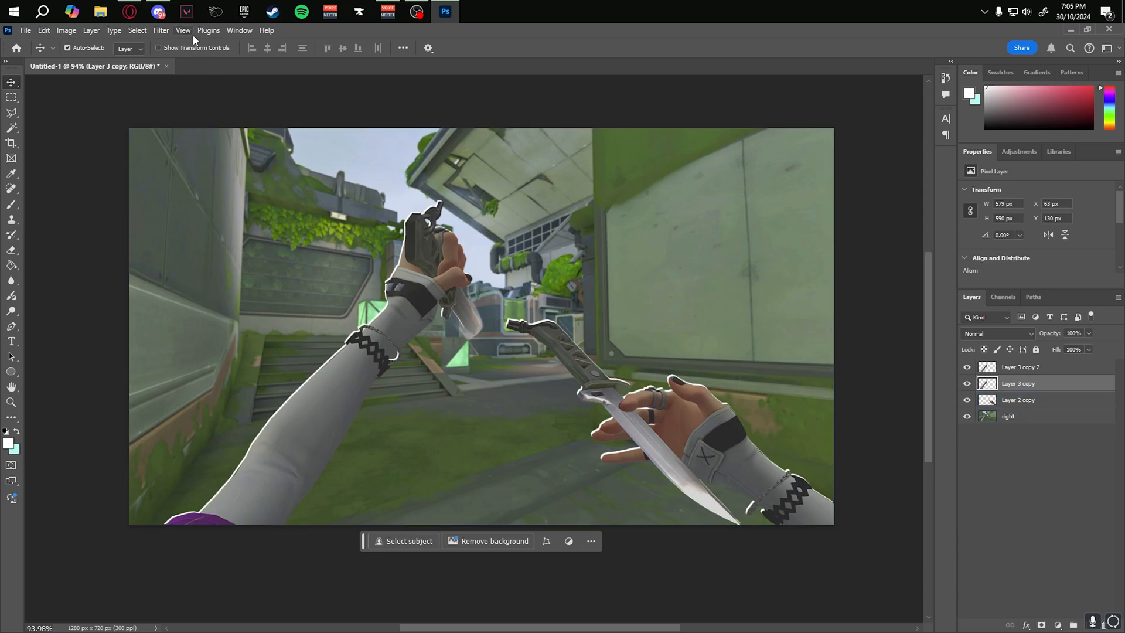
click(161, 30)
mouse_move(193, 184)
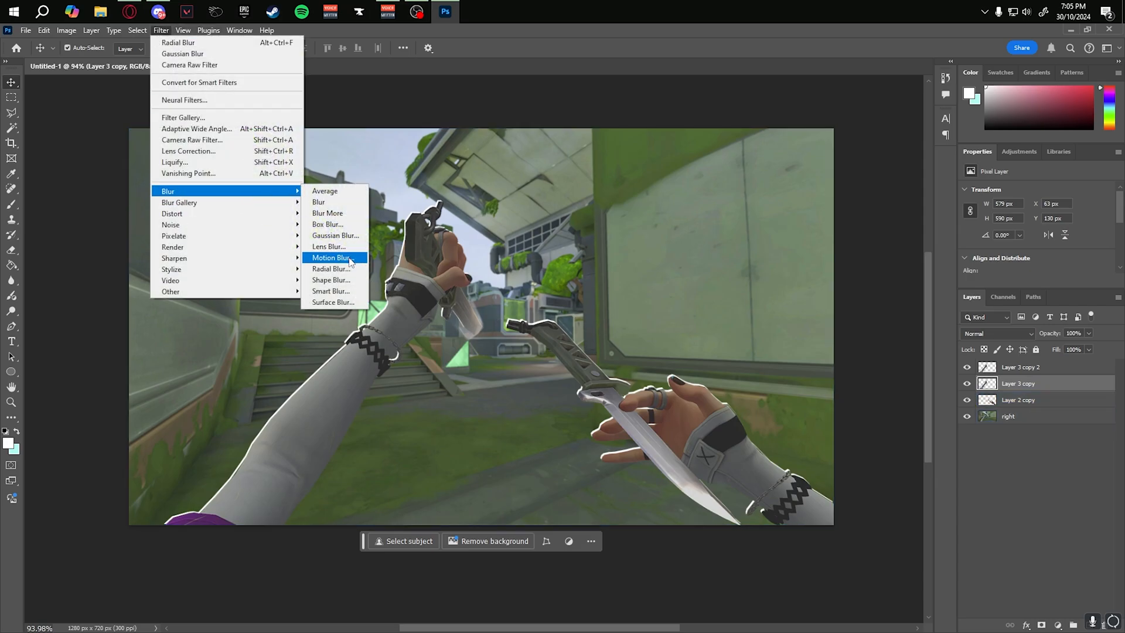
click(330, 252)
drag(652, 544, 612, 545)
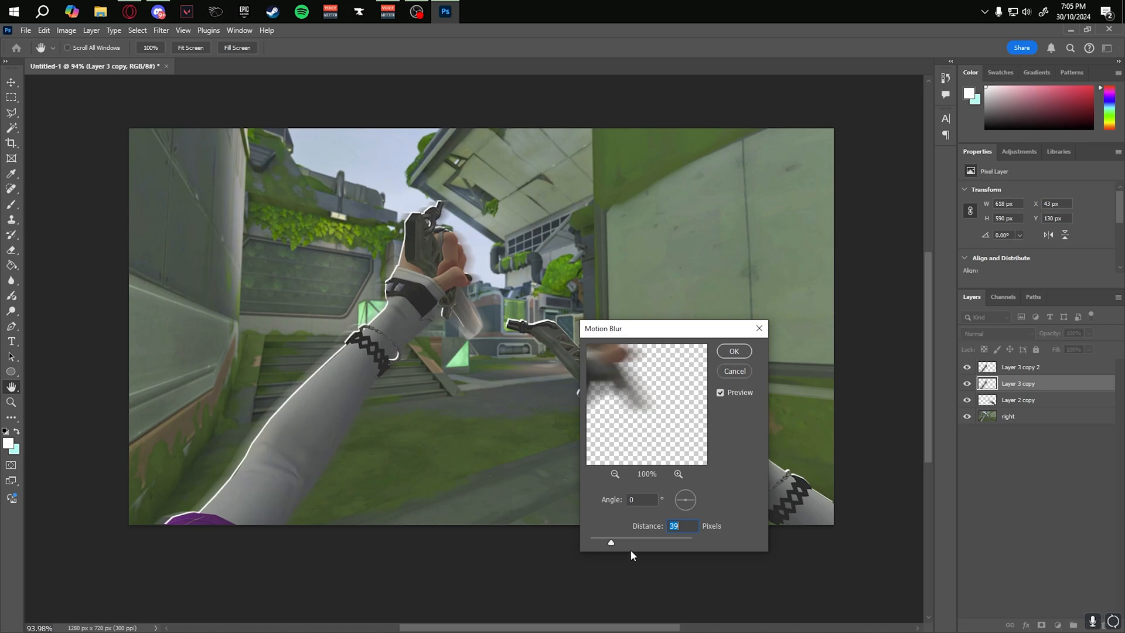
drag(621, 547, 626, 547)
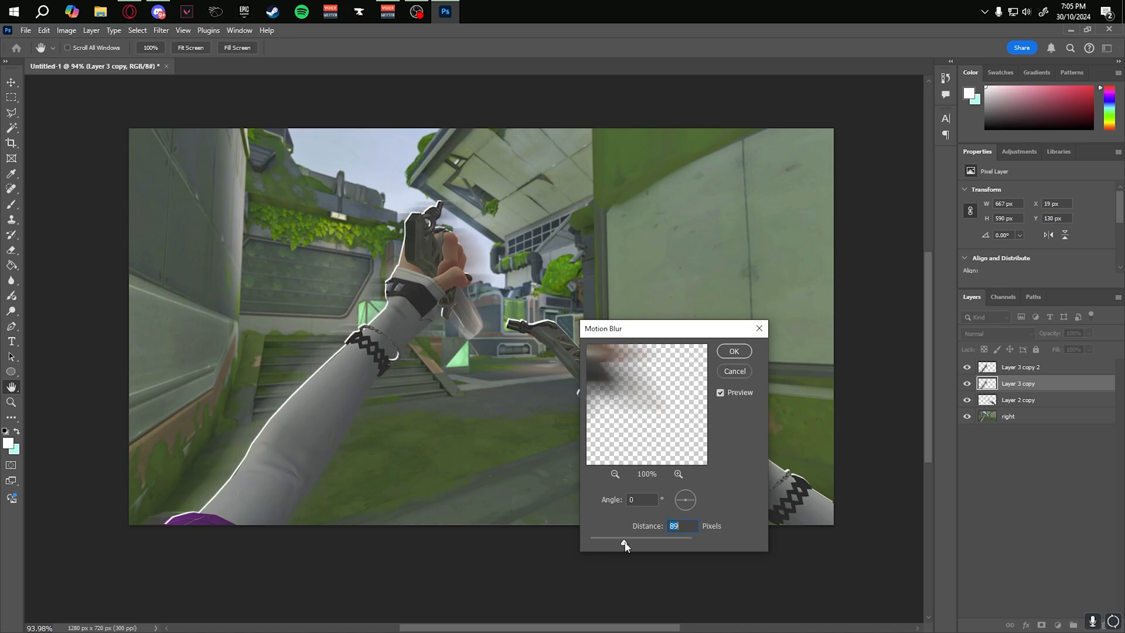
click(734, 350)
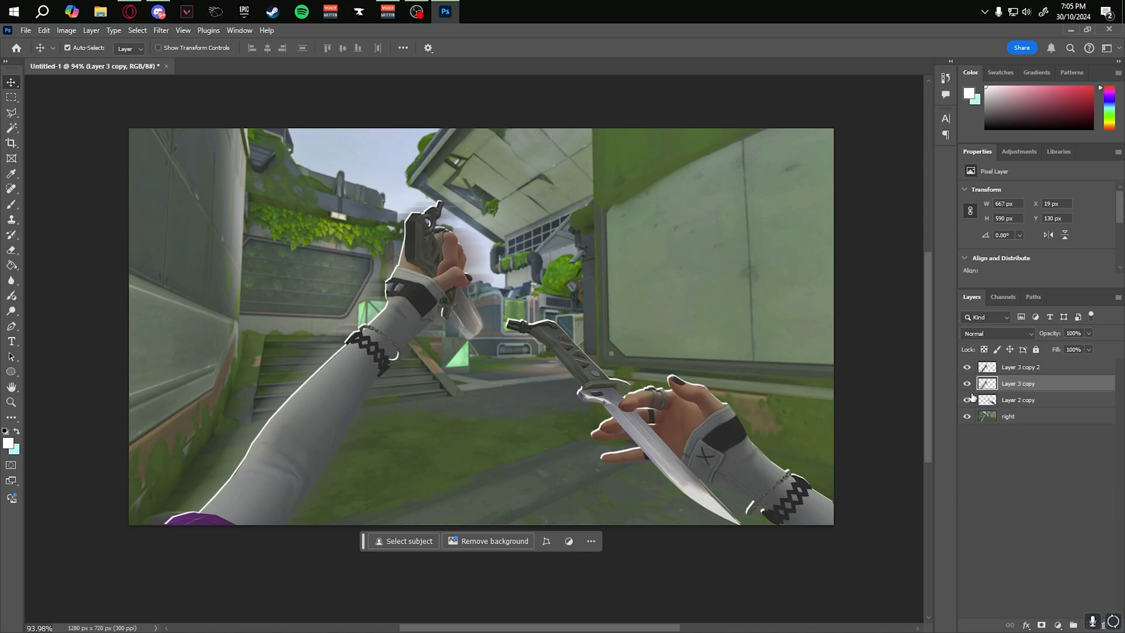
Step: Lower the blurred Layer 3 copy's opacity to 72% and erase excess blur around the raised arm with a large soft Eraser
drag(1054, 334, 1052, 334)
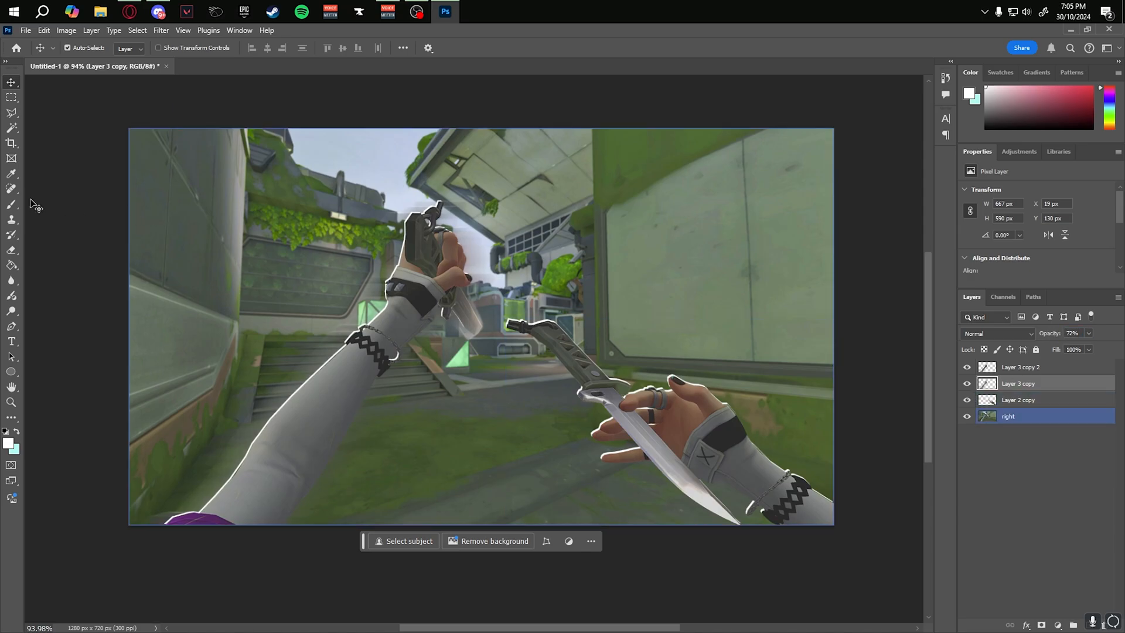
click(11, 250)
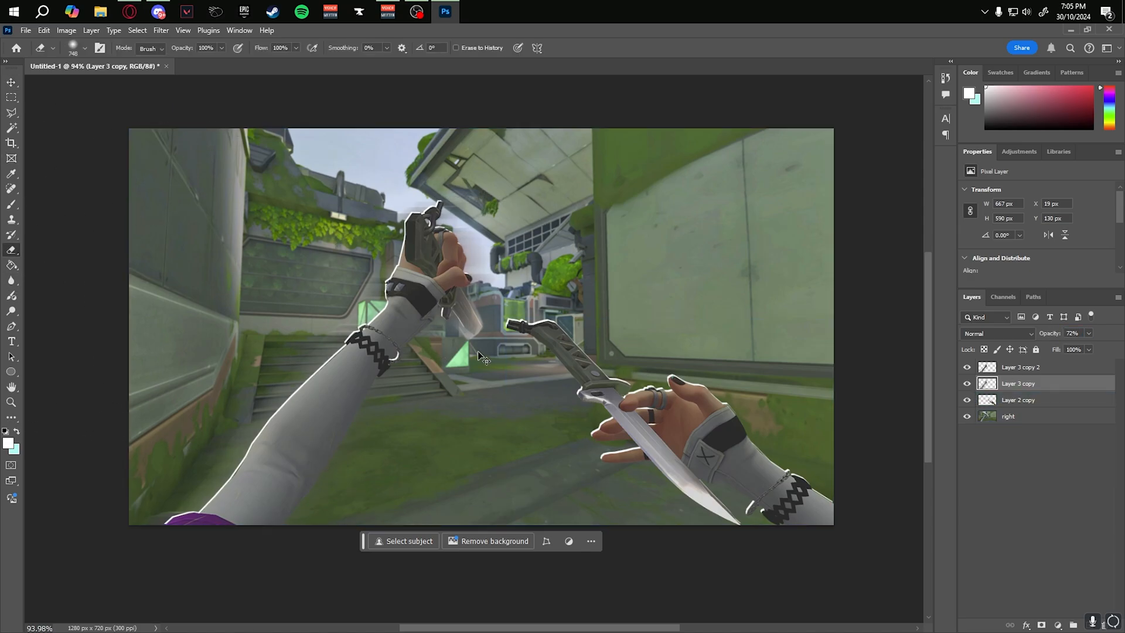
mouse_move(423, 329)
mouse_down()
mouse_move(356, 423)
mouse_move(281, 356)
mouse_move(417, 182)
mouse_move(425, 18)
mouse_up()
mouse_move(460, 344)
mouse_down()
mouse_move(444, 128)
mouse_move(469, 120)
mouse_up()
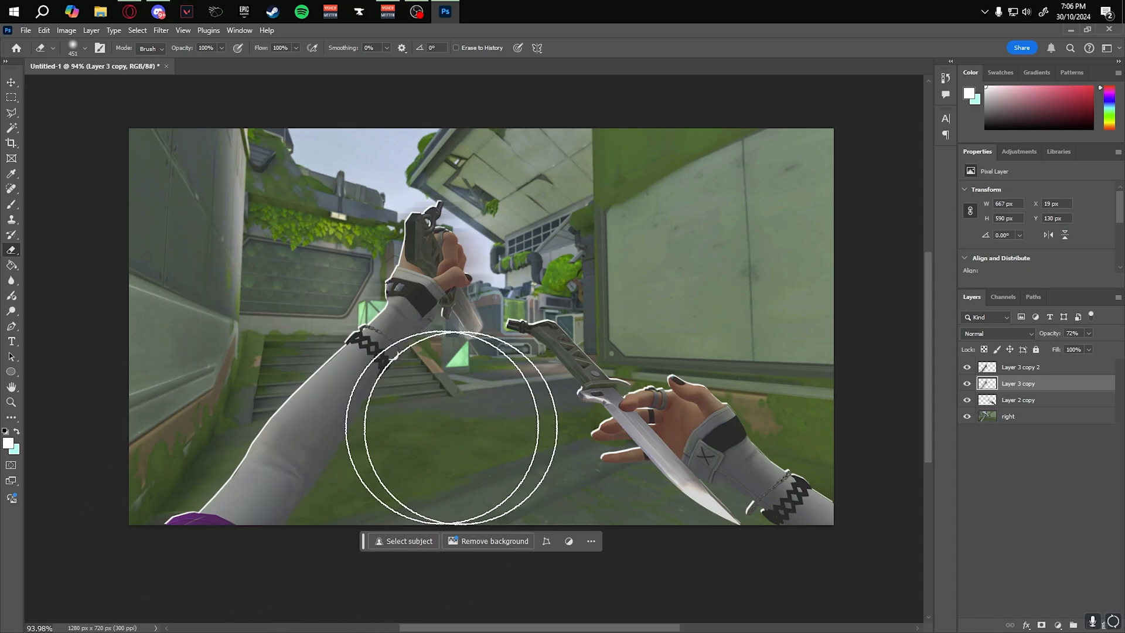
Step: Motion-blur the original Layer 2 copy by 89 pixels at 0° beneath a new duplicate and set its opacity to 78%
click(1021, 402)
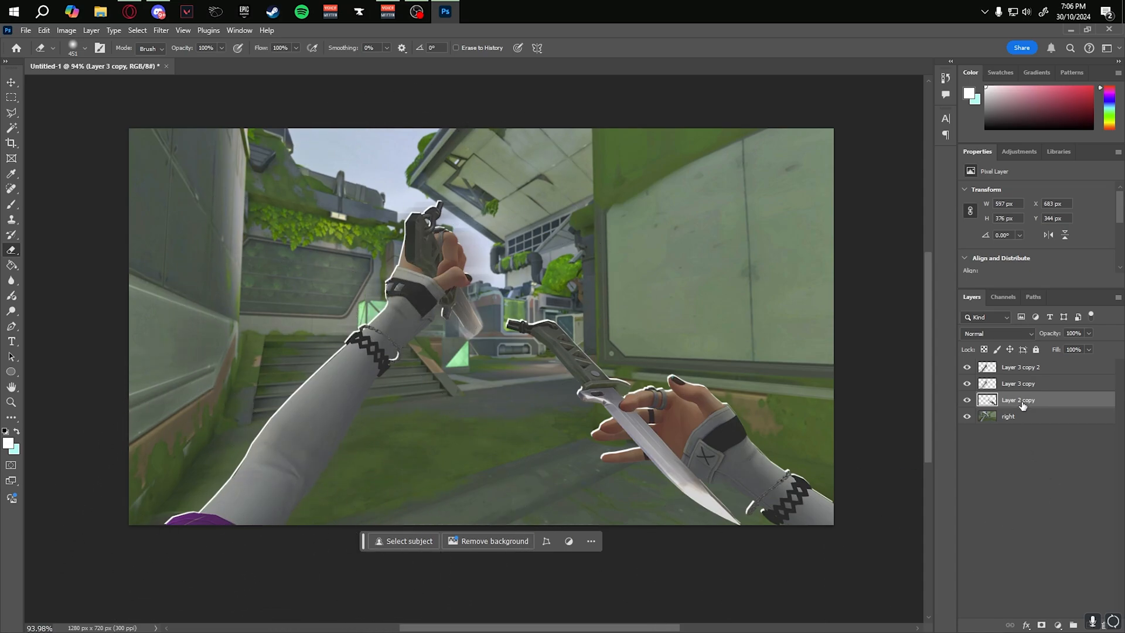
key(ctrl+j)
click(1063, 421)
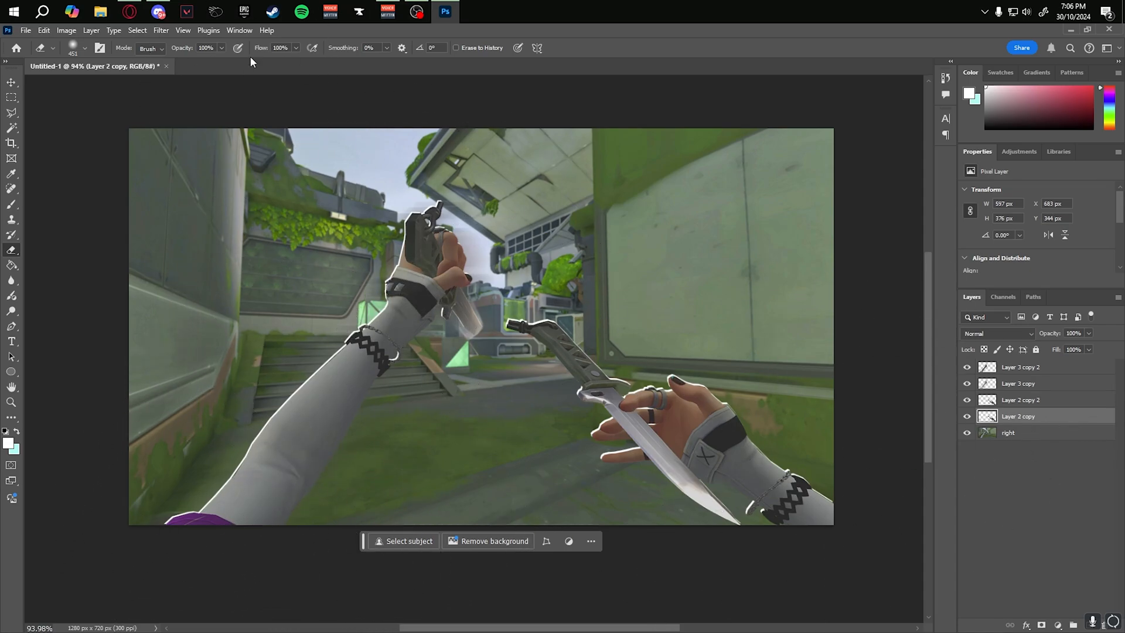
click(161, 30)
mouse_move(193, 213)
click(331, 271)
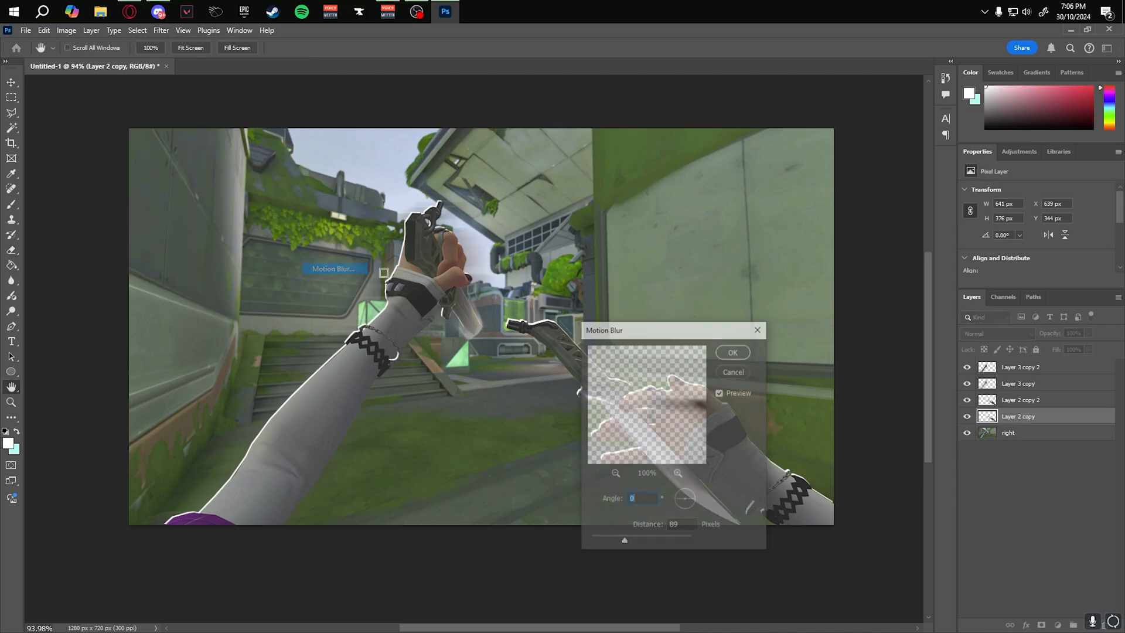
click(731, 354)
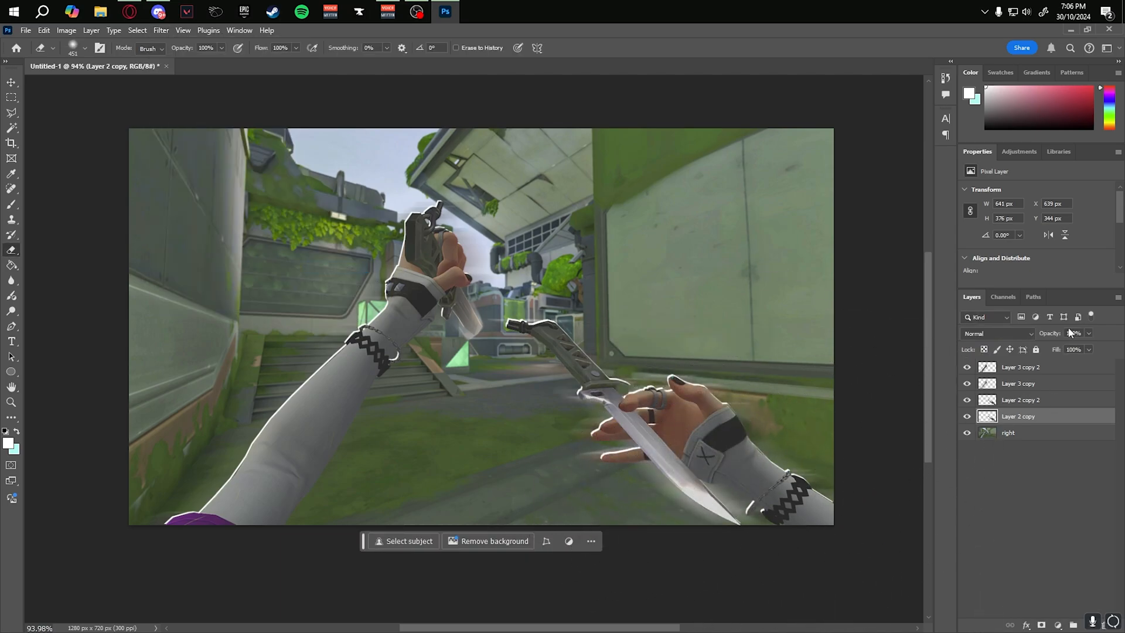
drag(1057, 333, 1044, 333)
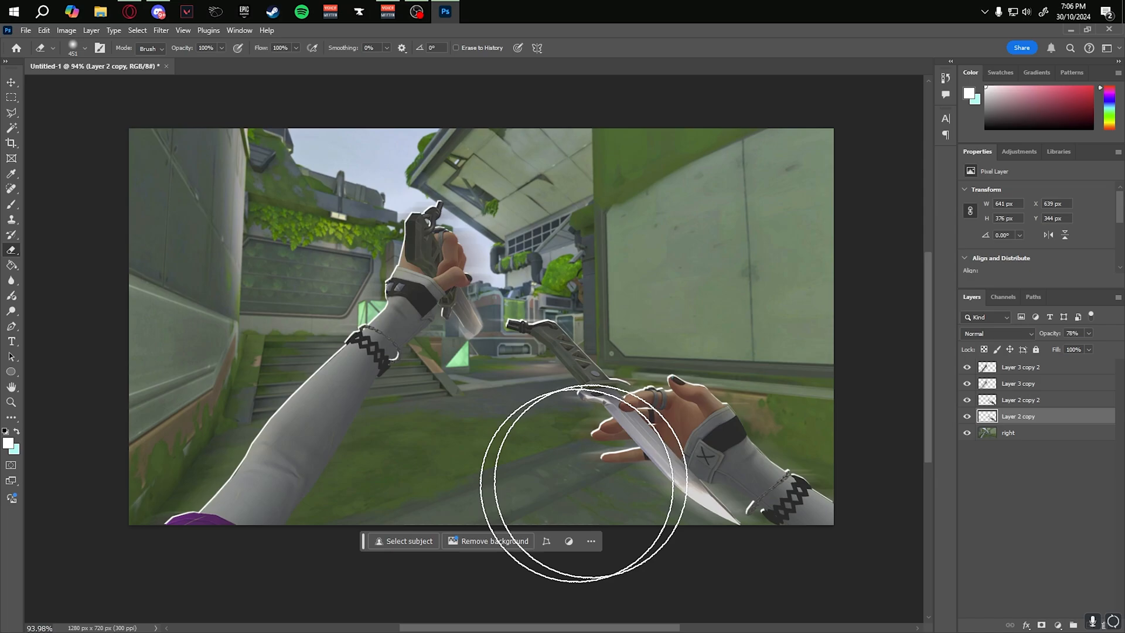
click(12, 83)
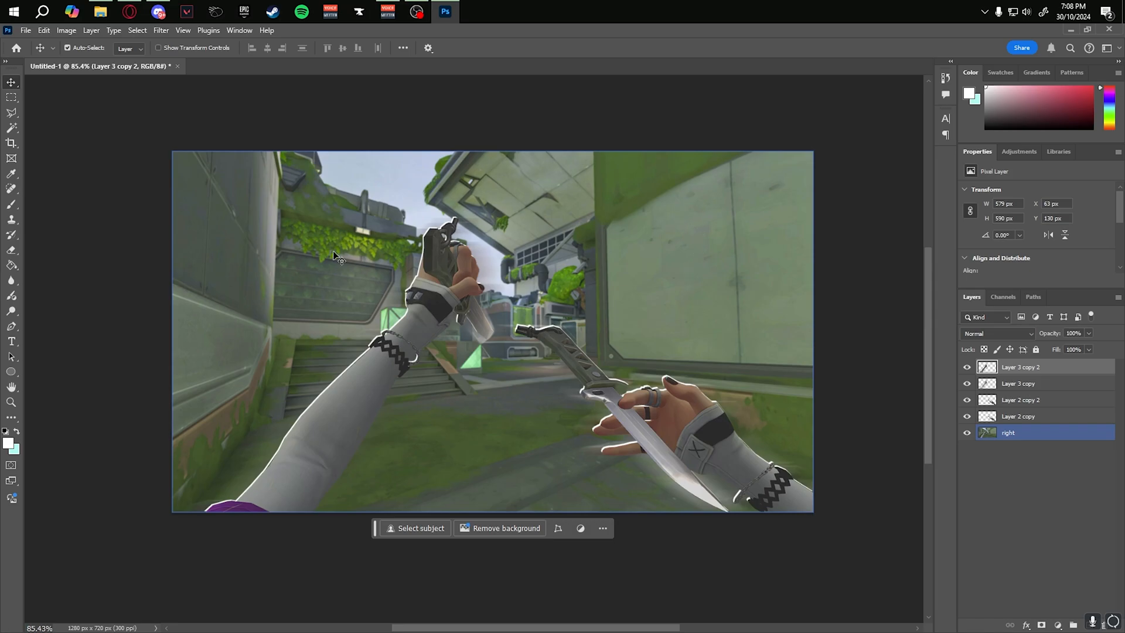
Step: Place the 5979-valorant-immortal-3 icon from the icons folder, scaled down beside the raised hand in the canvas's upper left, and rasterize its layer
click(100, 11)
double_click(451, 250)
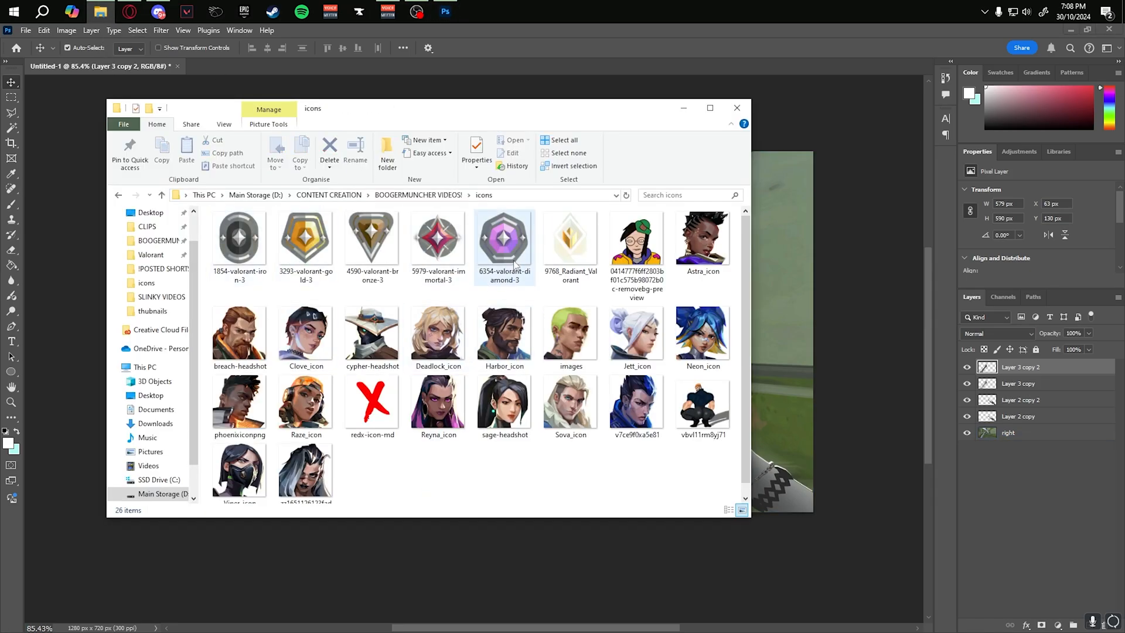
drag(439, 241, 713, 283)
drag(670, 173, 437, 398)
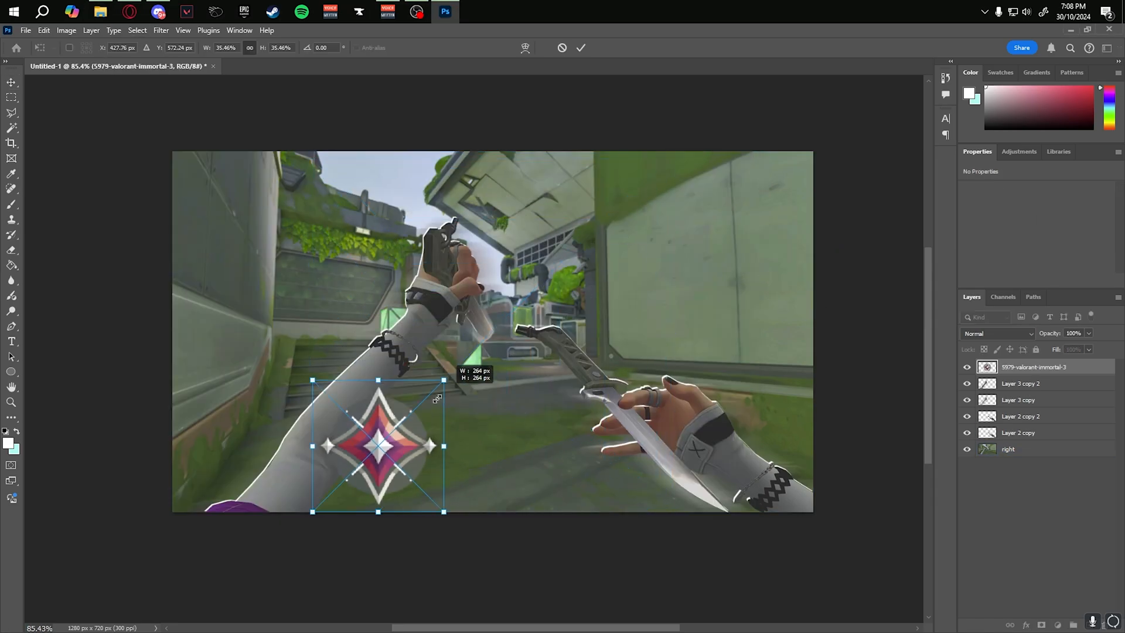
drag(387, 469, 297, 260)
key(Return)
right_click(1021, 369)
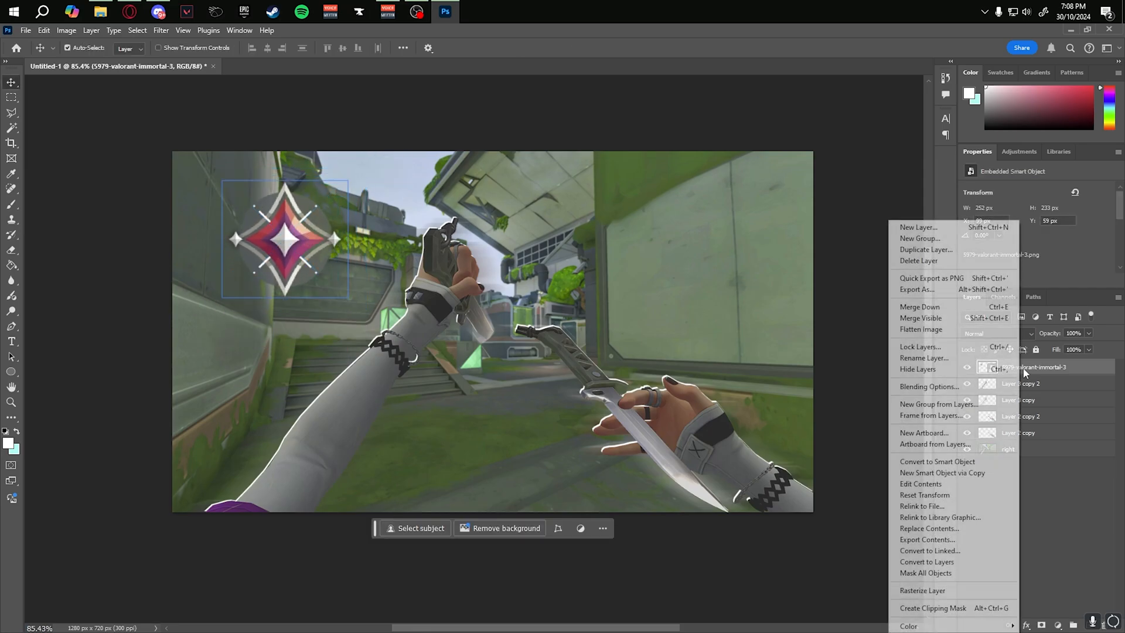
click(938, 590)
Step: Distort the Immortal rank icon in perspective so its left edge is taller than its right, and shift it slightly down
right_click(289, 245)
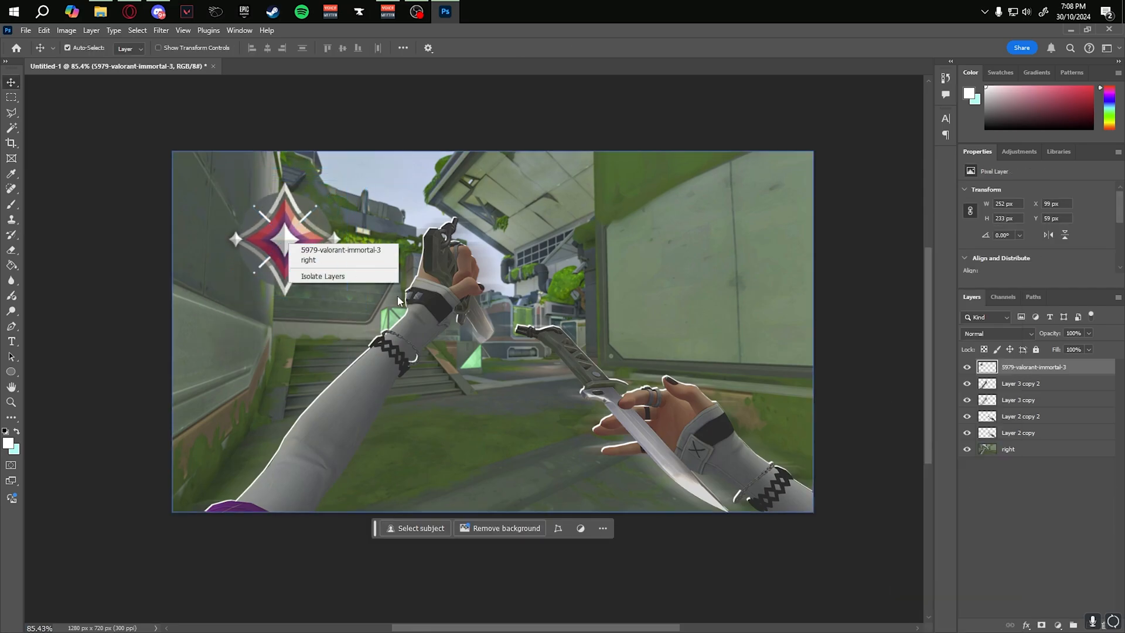
click(299, 250)
key(ctrl+t)
right_click(304, 253)
click(350, 316)
drag(344, 296, 348, 284)
drag(224, 298, 223, 305)
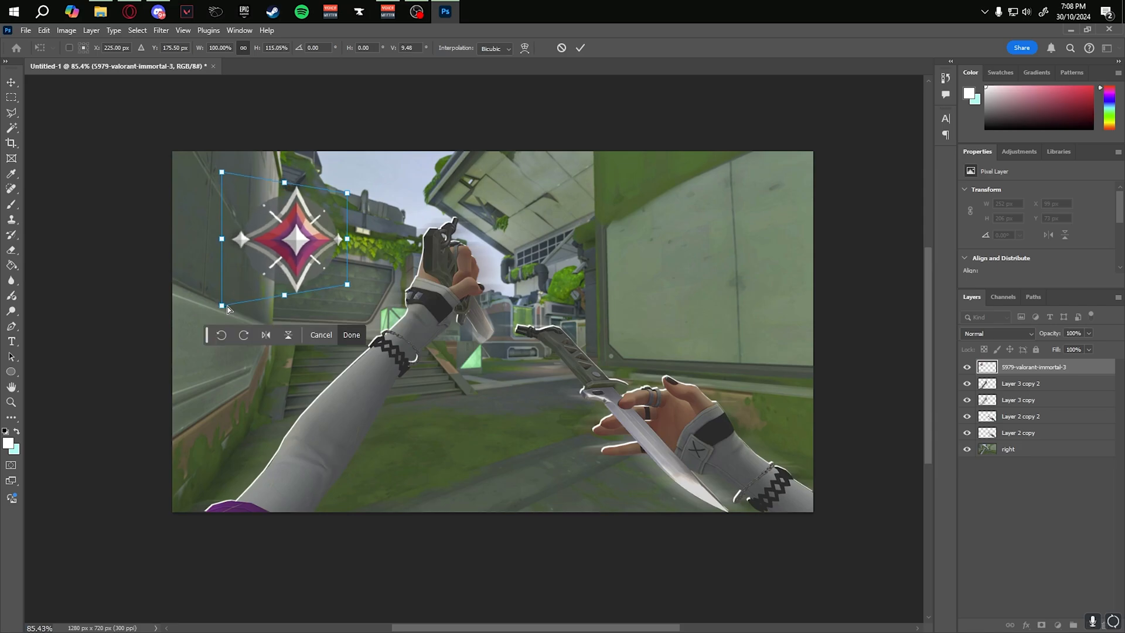
drag(225, 175, 227, 166)
mouse_move(303, 236)
mouse_down()
mouse_move(318, 244)
mouse_move(303, 243)
mouse_up()
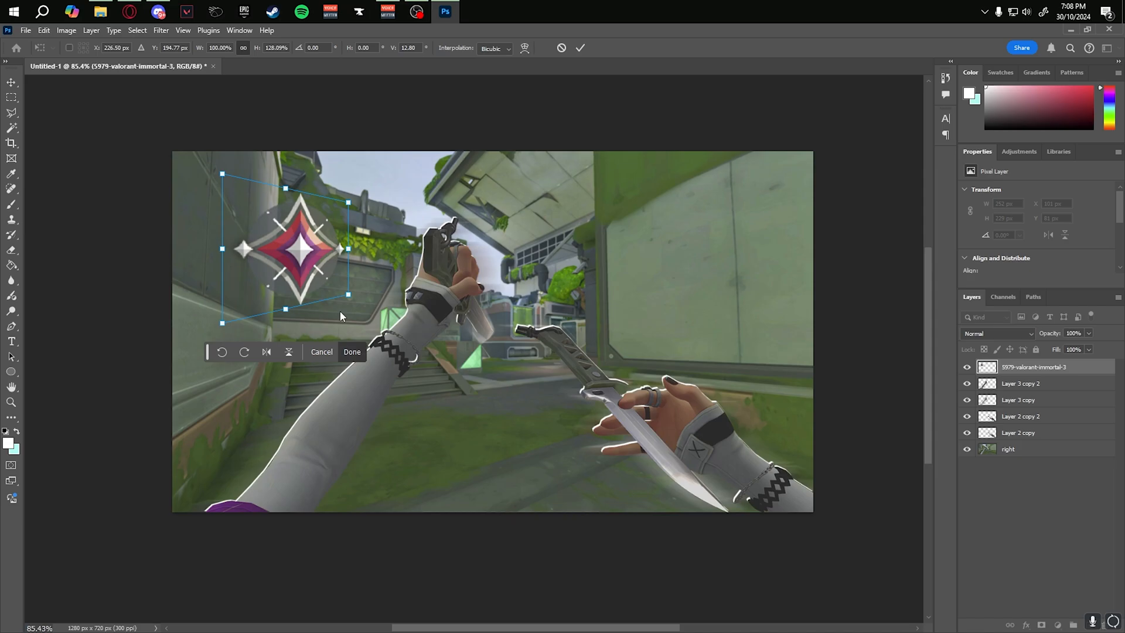
click(353, 351)
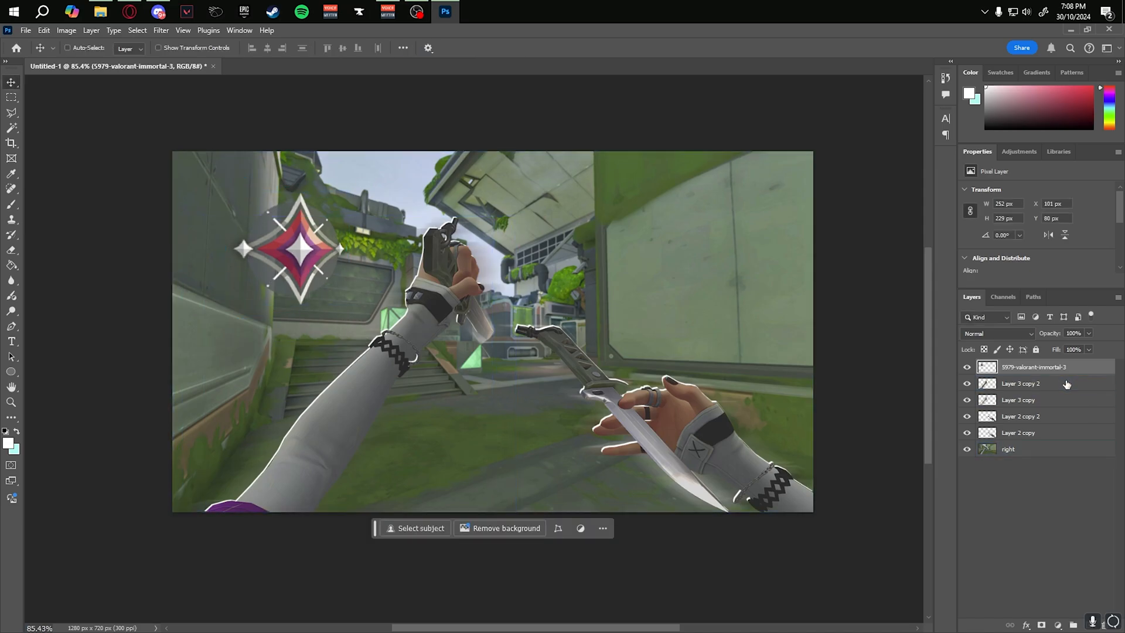
Step: Duplicate the rank icon, give the original a white Color Overlay and offset it slightly up and left as a rim outline
key(ctrl+j)
click(1091, 387)
key(space)
click(709, 505)
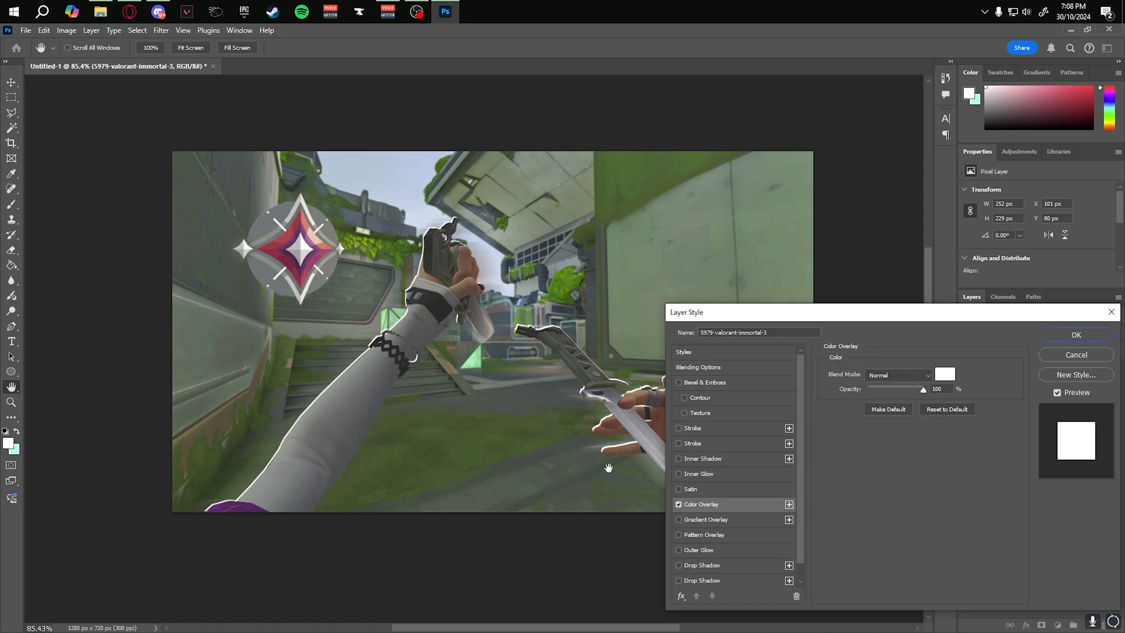
click(1107, 338)
key(ctrl+t)
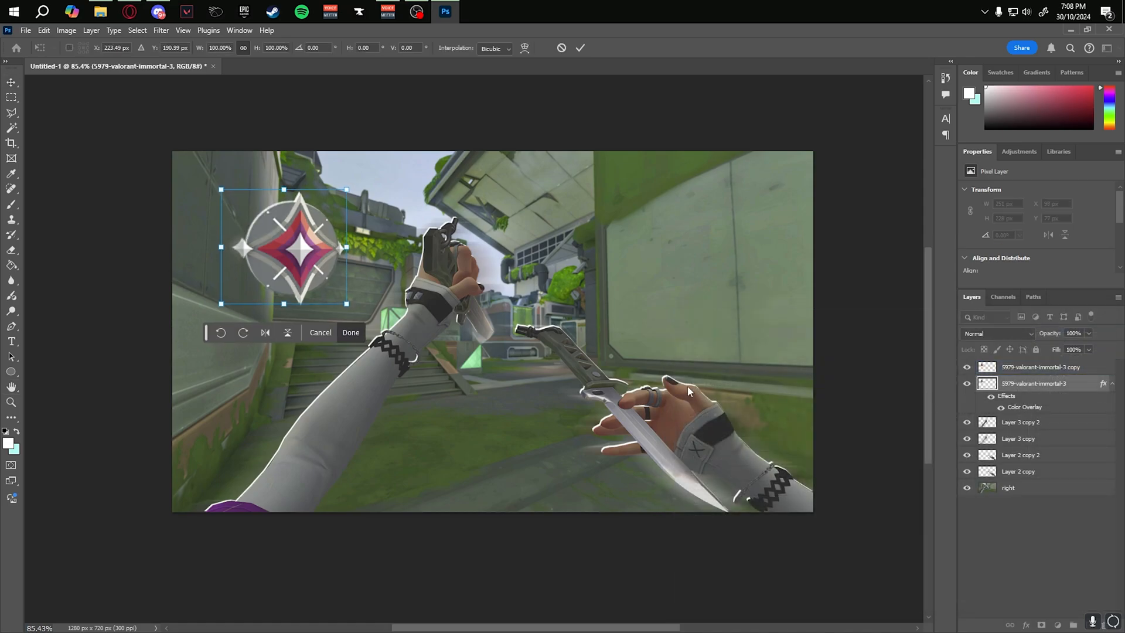
key(Return)
Step: Duplicate the uncoloured rank icon copy three times and merge the four copies into one more opaque layer
key(alt+bracketright)
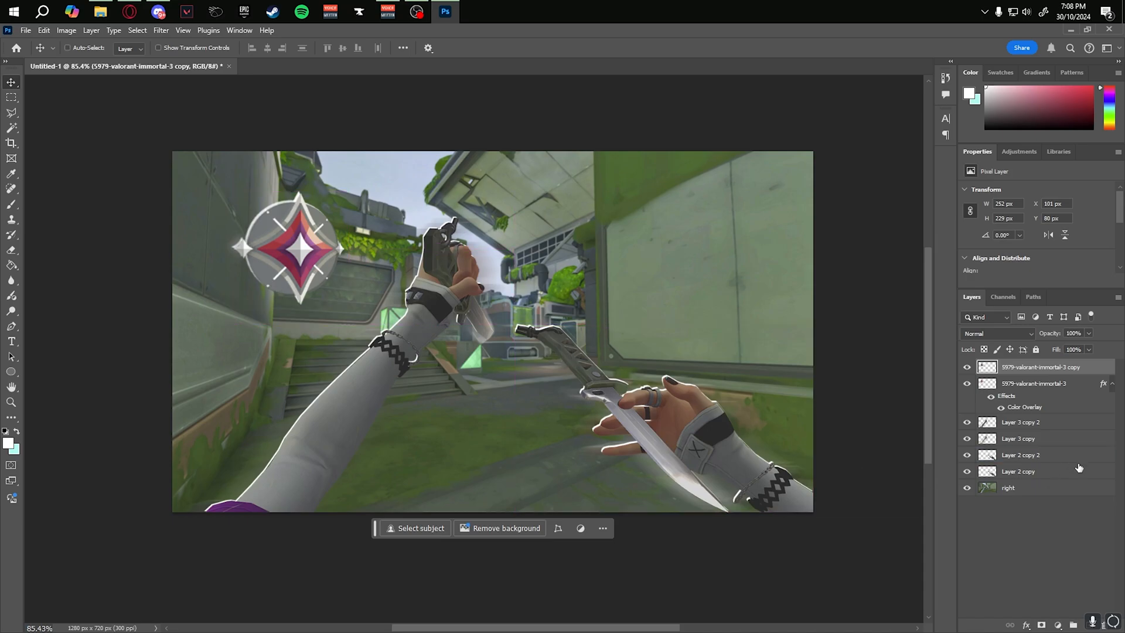
key(ctrl+j)
key(ctrl+j)
key(ctrl+j)
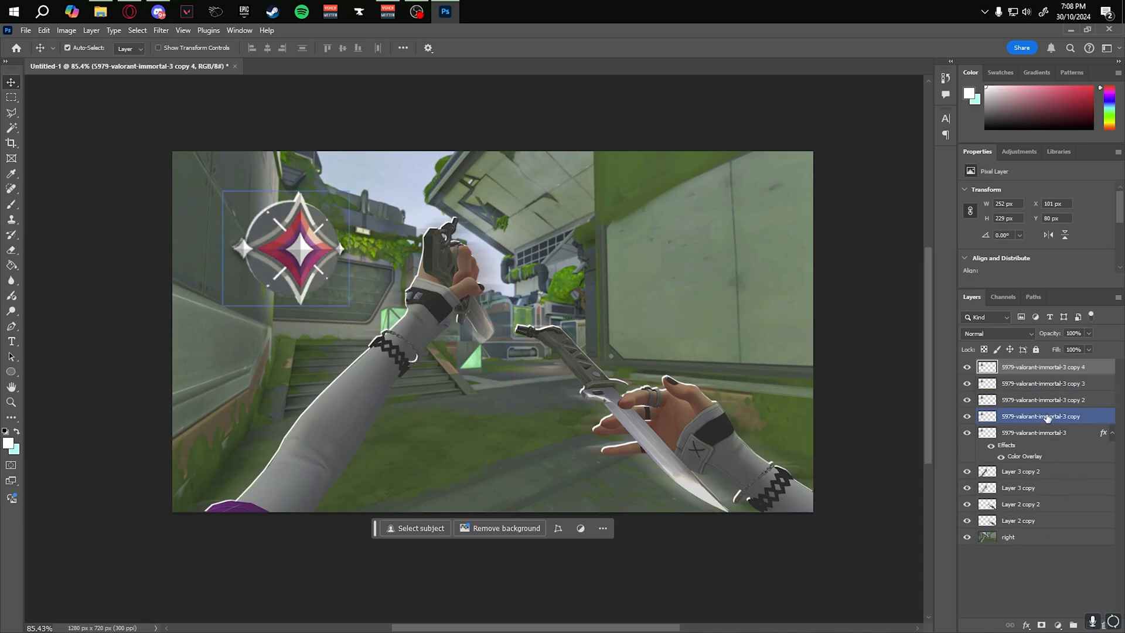
shift+click(1047, 416)
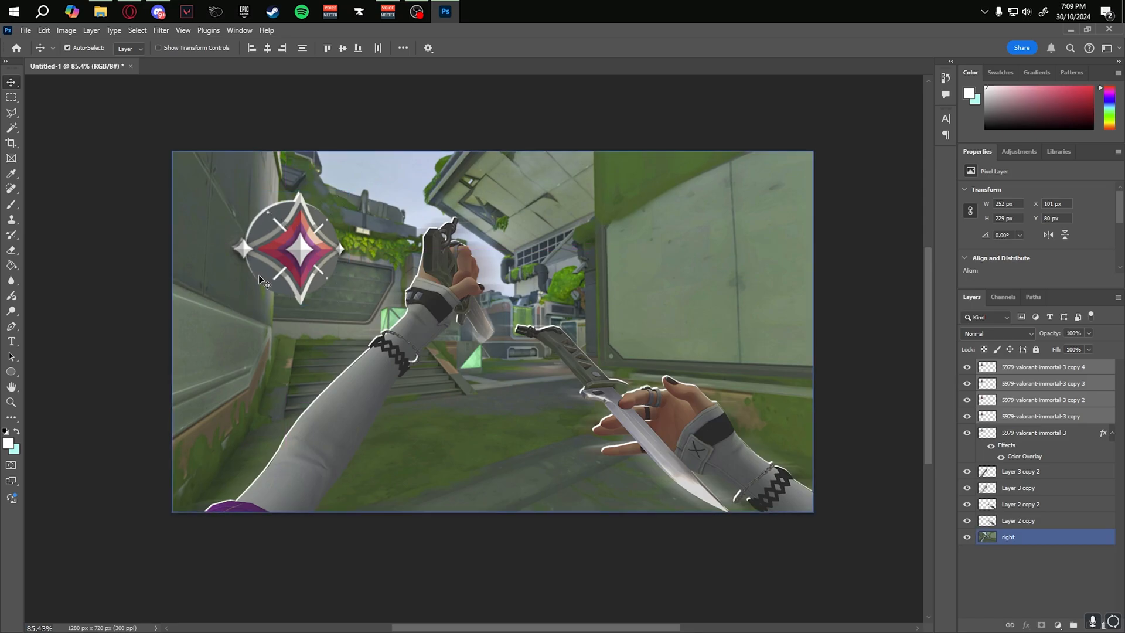
key(ctrl+e)
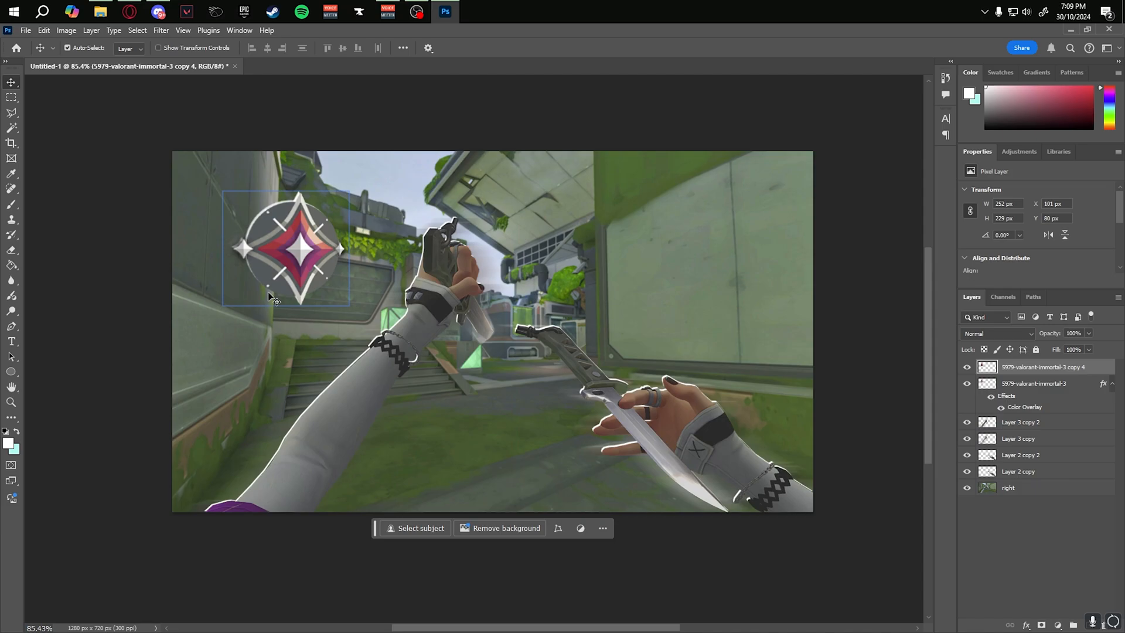
scroll(267, 248, up, 5)
scroll(267, 245, down, 5)
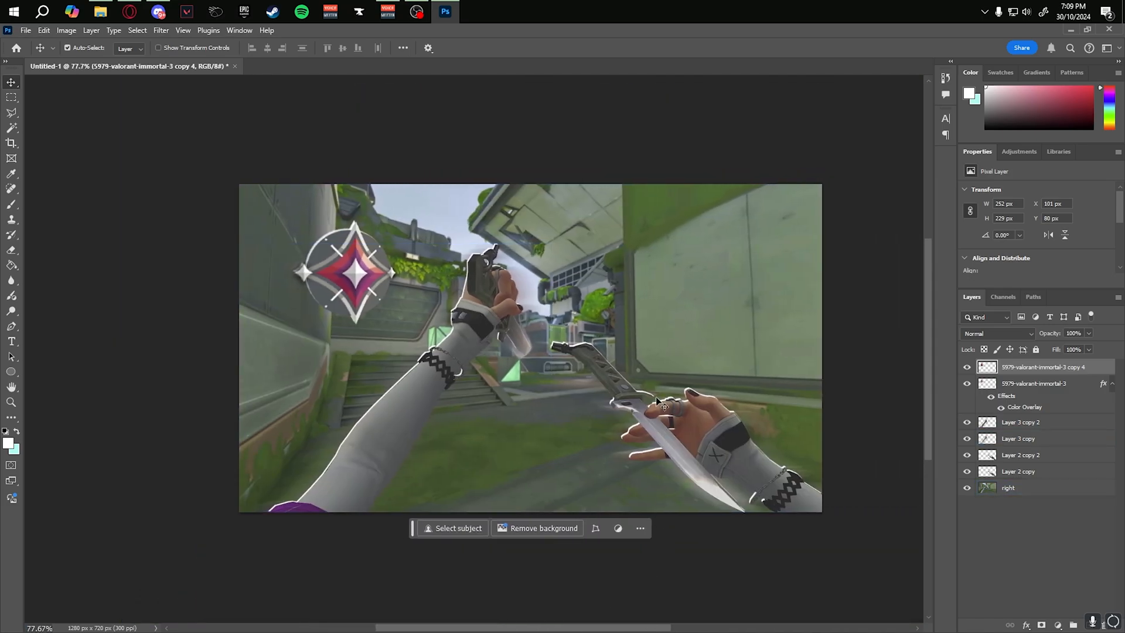
click(1043, 425)
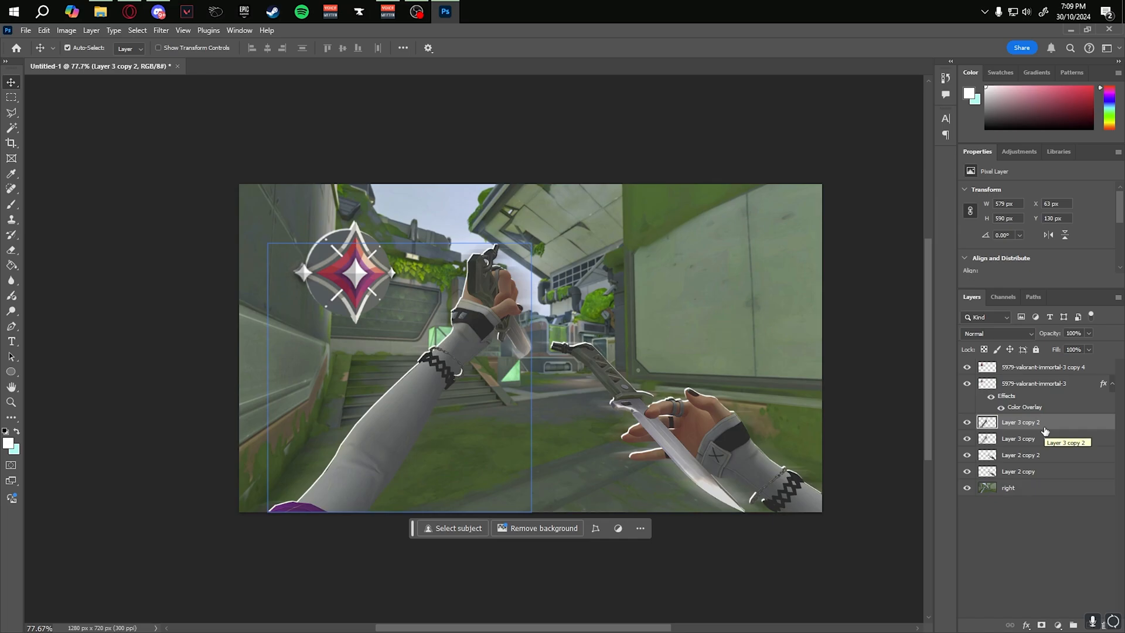
mouse_move(99, 11)
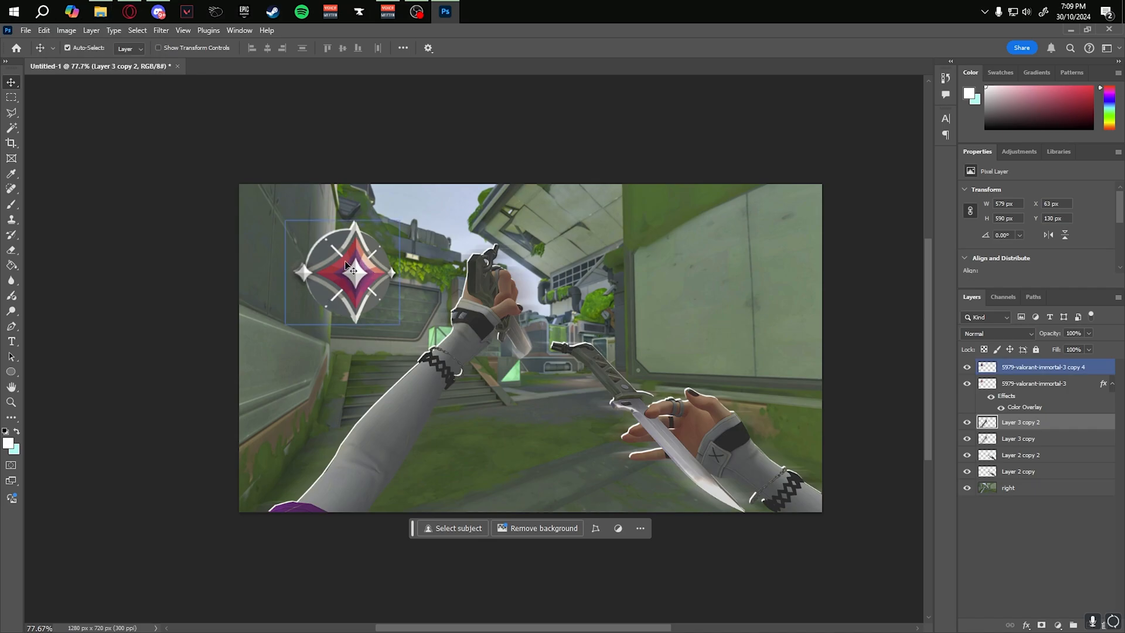
Step: Add a Hue/Saturation adjustment clipped to the merged rank icon with hue -133 and saturation -25
click(1074, 371)
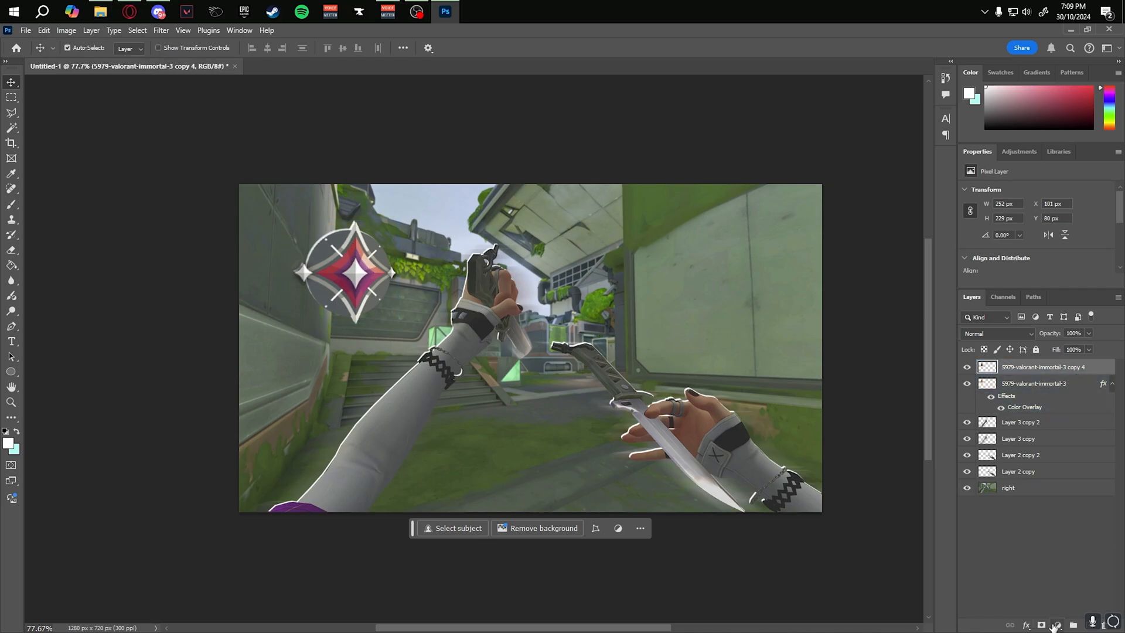
click(1057, 624)
click(1028, 486)
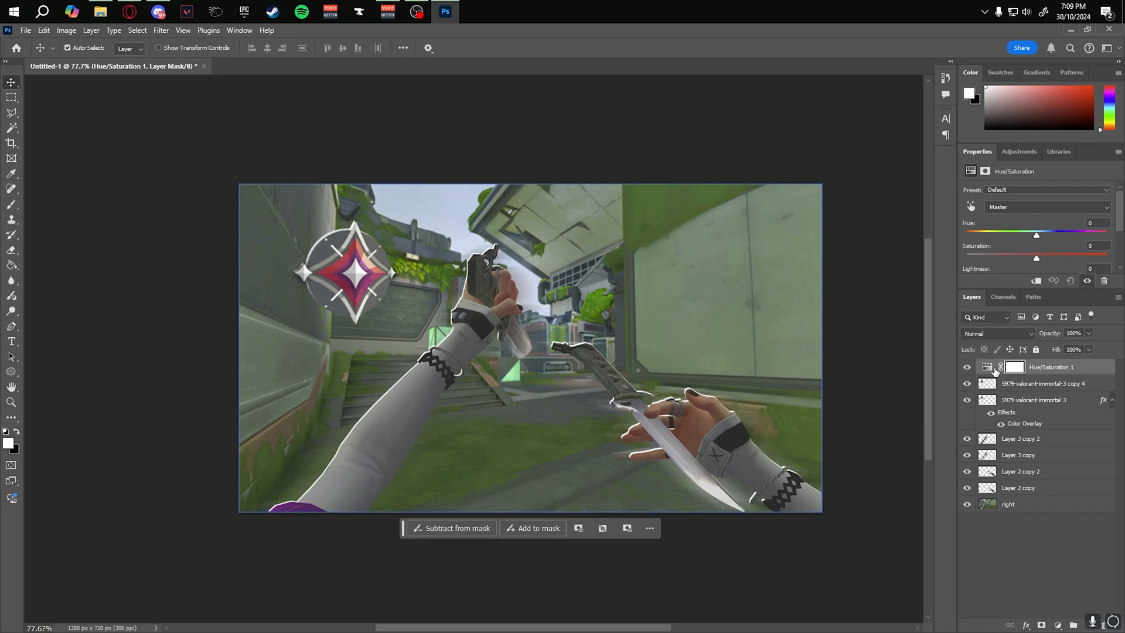
alt+click(994, 375)
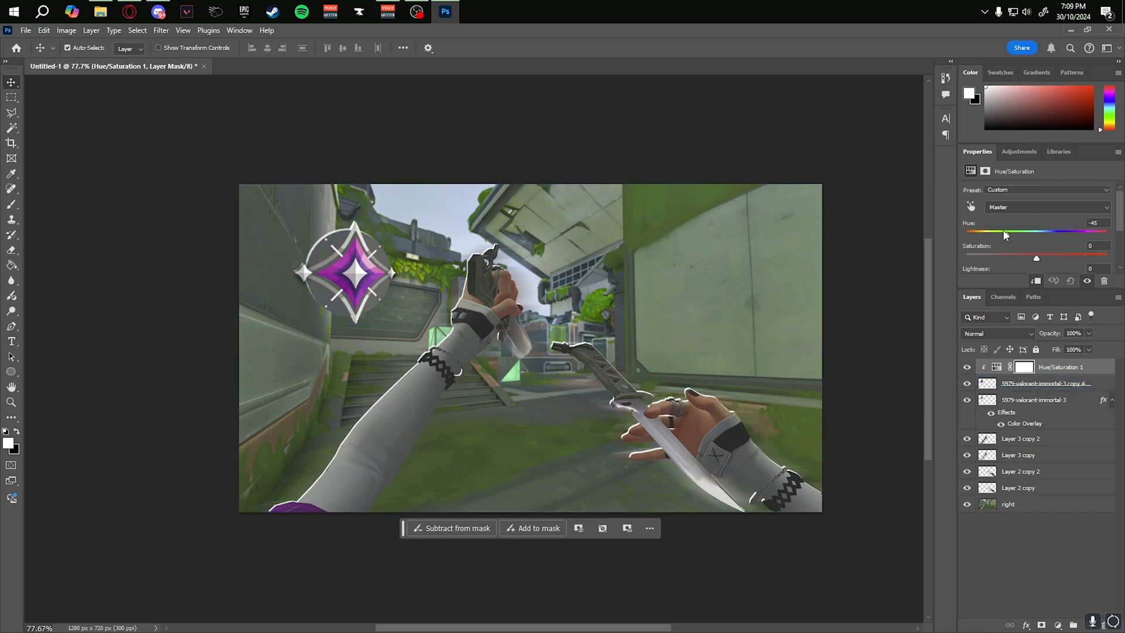
drag(1005, 235, 982, 229)
scroll(1035, 249, down, 1)
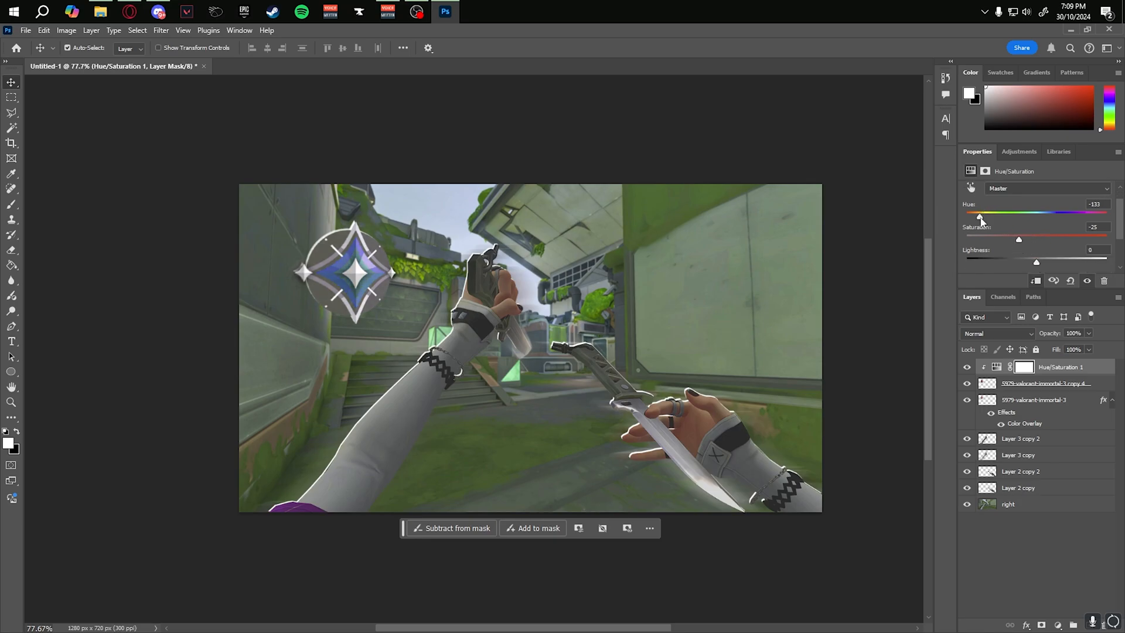
Step: Turn the rank icon green by setting its Hue/Saturation adjustment to hue +133 and saturation -41
drag(981, 220, 1101, 220)
click(258, 402)
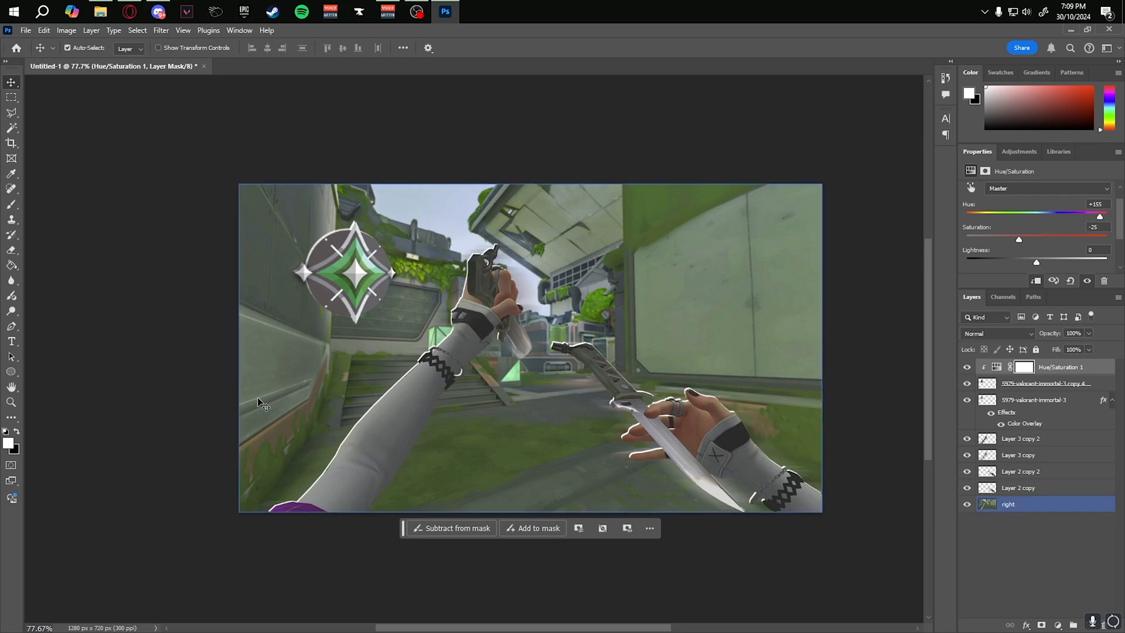
click(1084, 209)
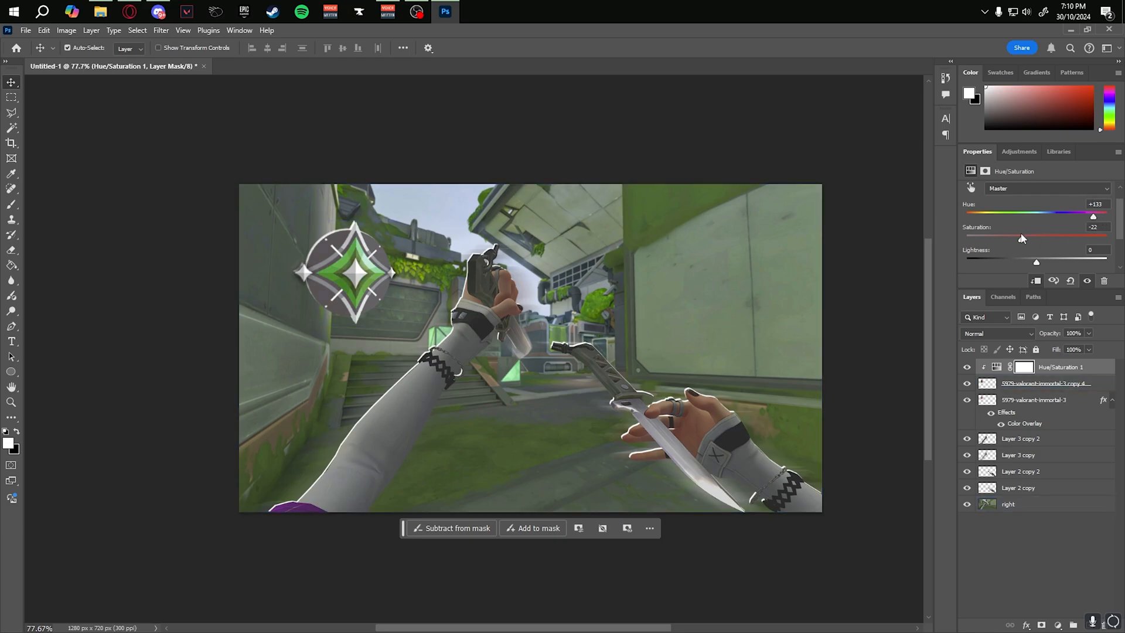
drag(1021, 239, 1008, 239)
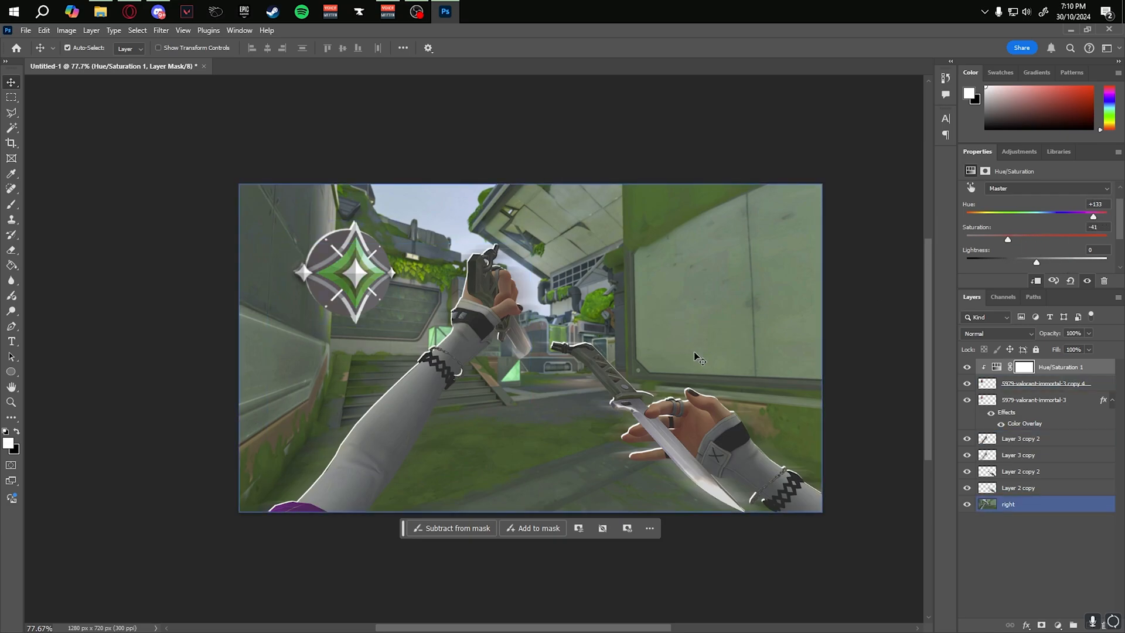
Step: Merge the Hue/Saturation adjustment, the recoloured rank icon and its white outline layer into one layer
ctrl+click(1086, 385)
ctrl+click(1076, 403)
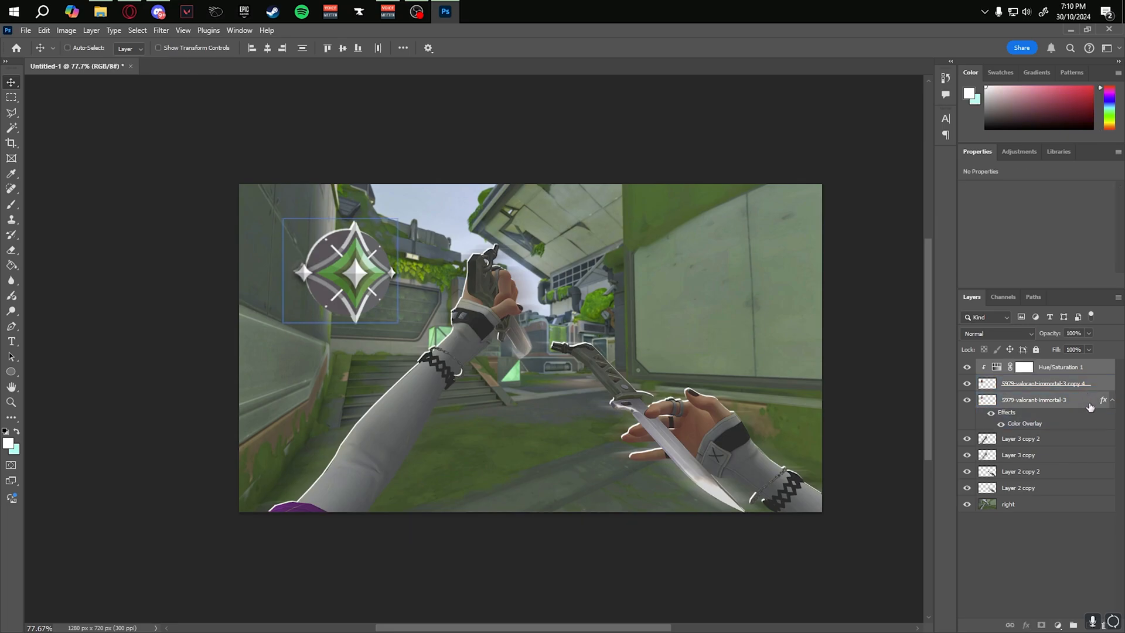
key(ctrl+e)
ctrl+click(679, 376)
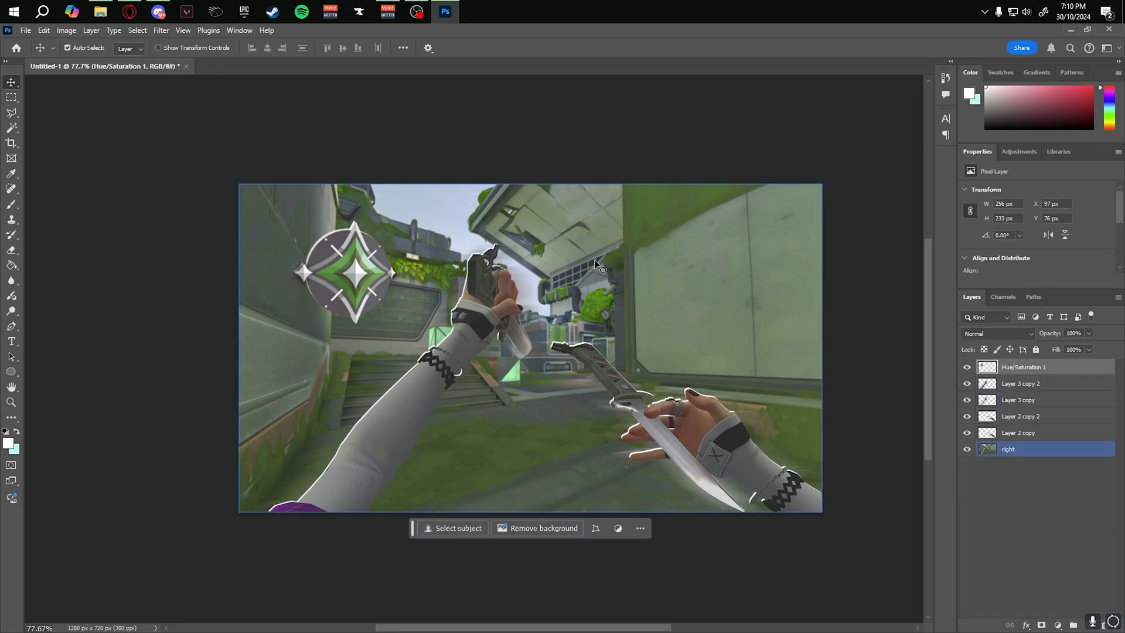
click(1037, 498)
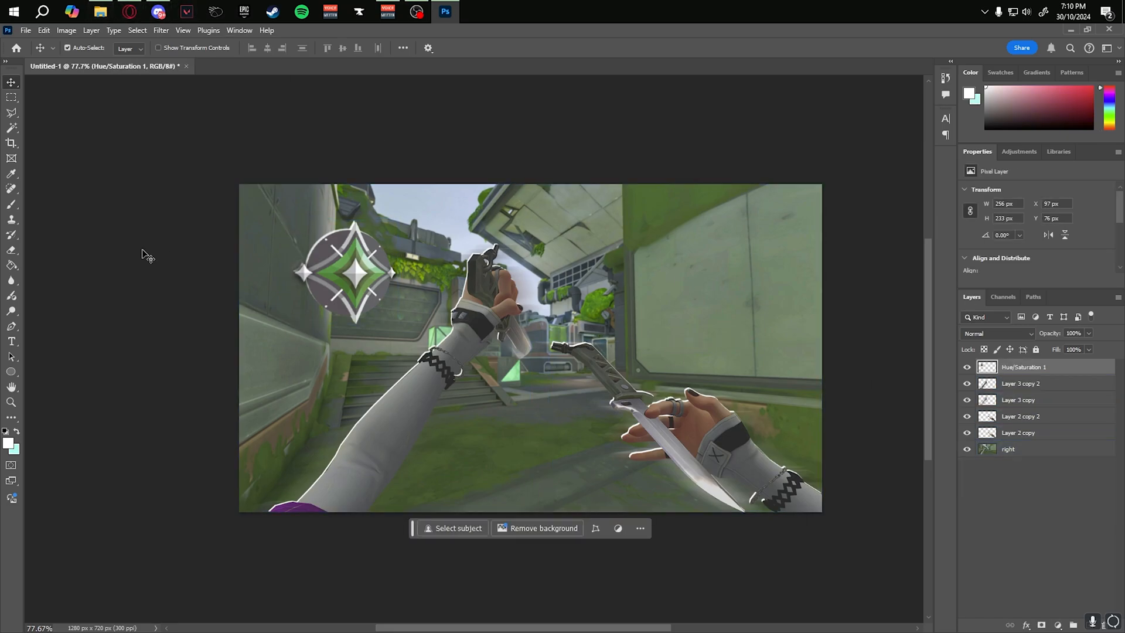
Step: Place the shimmering-dust-particles image over the whole canvas as the topmost layer and set its blend mode to Screen
click(101, 11)
drag(568, 377, 767, 346)
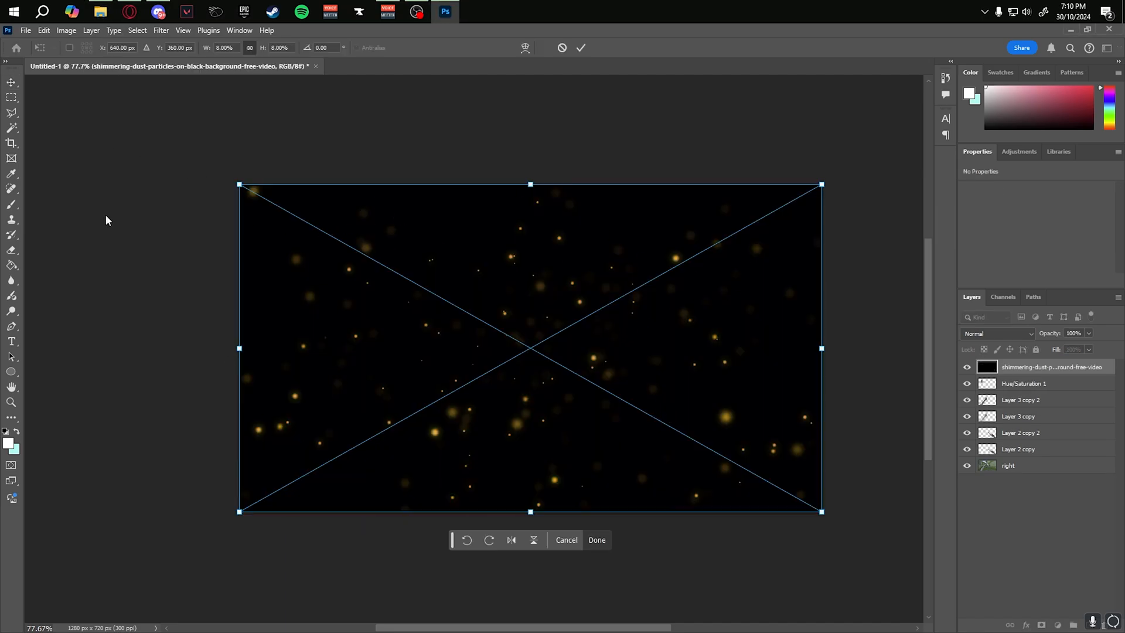
click(597, 540)
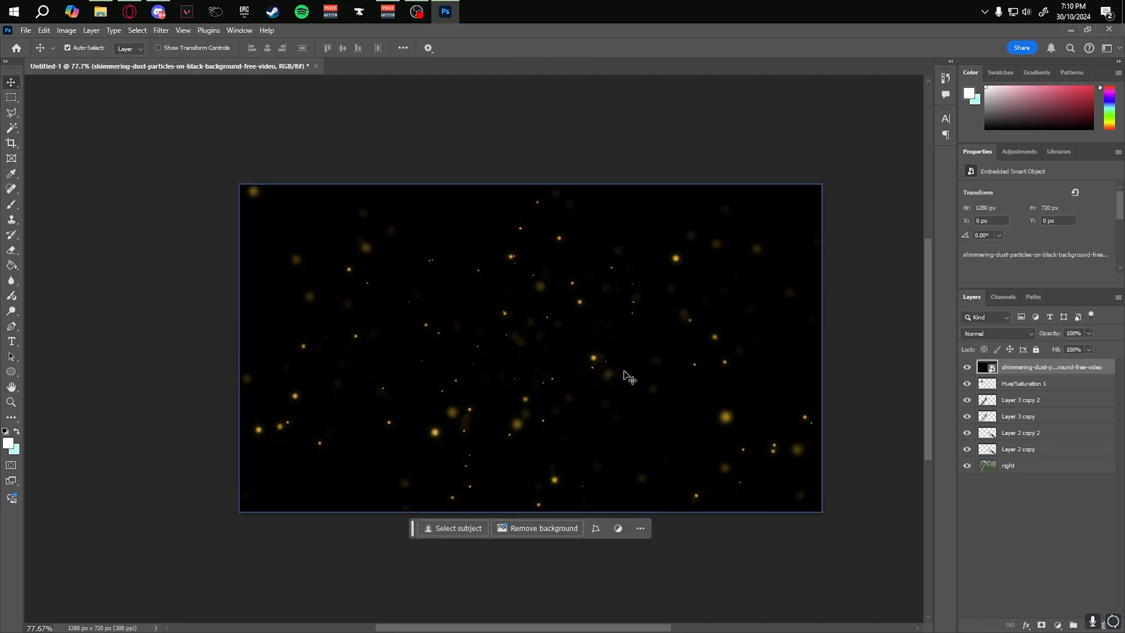
click(994, 334)
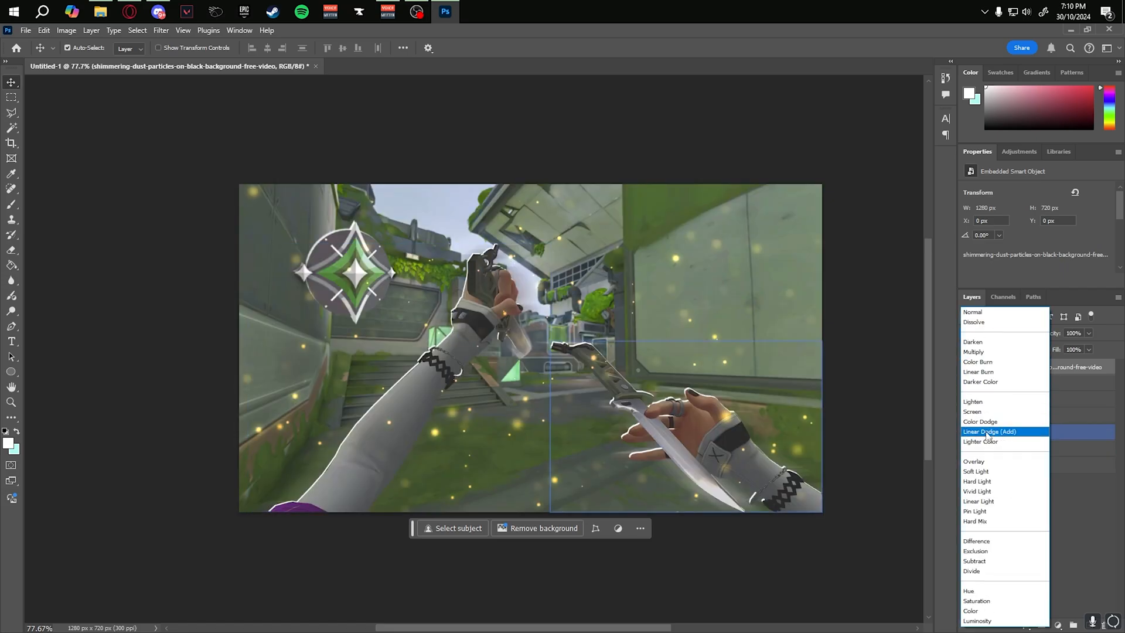
click(987, 412)
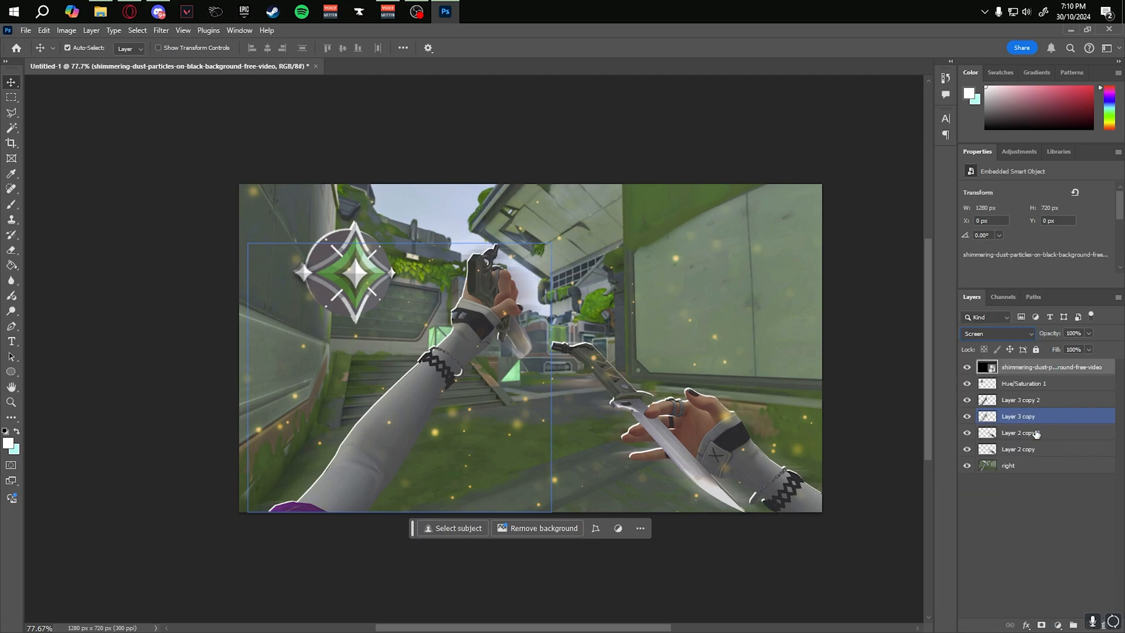
Step: Add a Hue/Saturation adjustment clipped to the dust particles with hue +78 and saturation +14, turning them green
click(1057, 625)
click(1067, 510)
alt+click(995, 374)
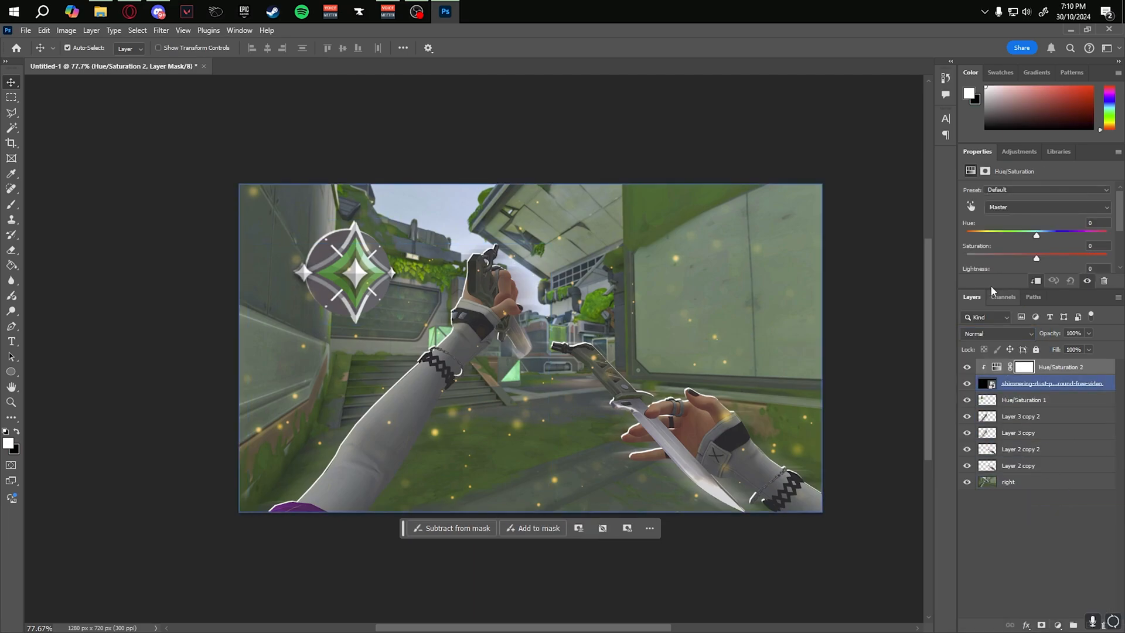
mouse_move(1036, 235)
mouse_down()
mouse_move(993, 234)
mouse_move(1077, 235)
mouse_move(1047, 250)
mouse_up()
scroll(1040, 260, down, 1)
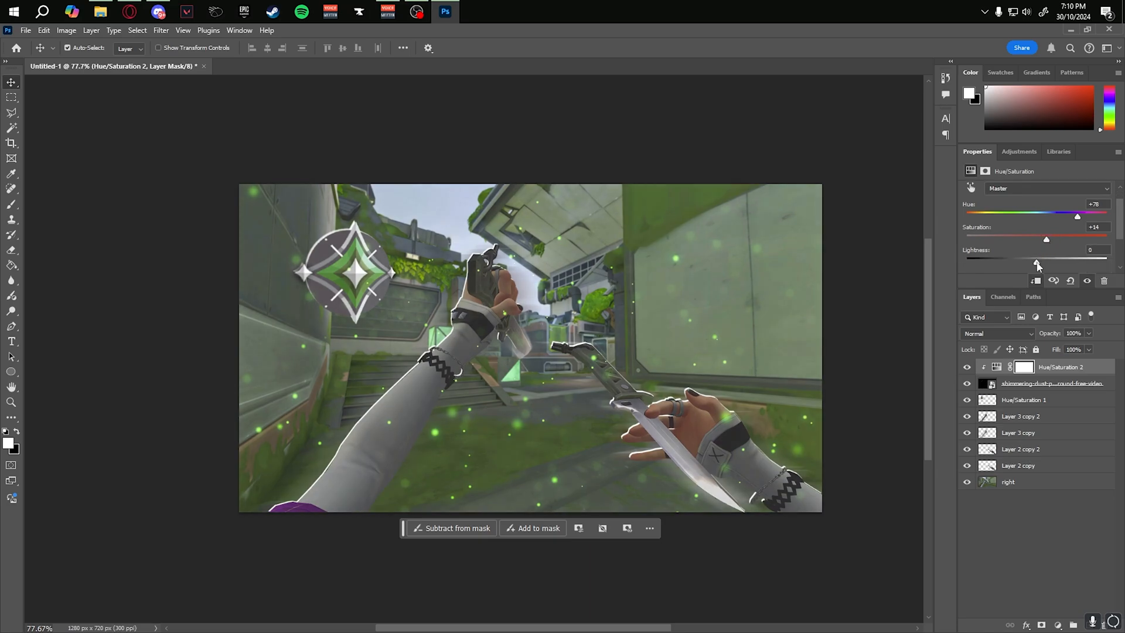
click(499, 278)
drag(1058, 246, 1054, 243)
Step: Merge the dust particles with their Hue/Saturation adjustment and set the merged layer's blend mode to Screen
click(1052, 386)
shift+click(1053, 386)
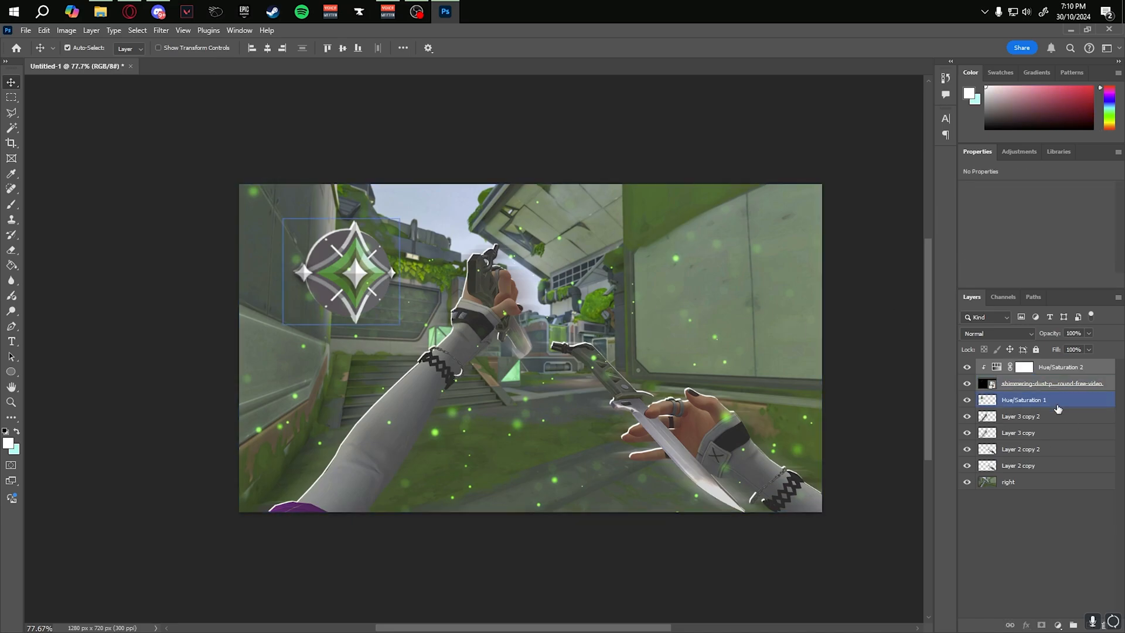
key(ctrl+e)
click(1024, 333)
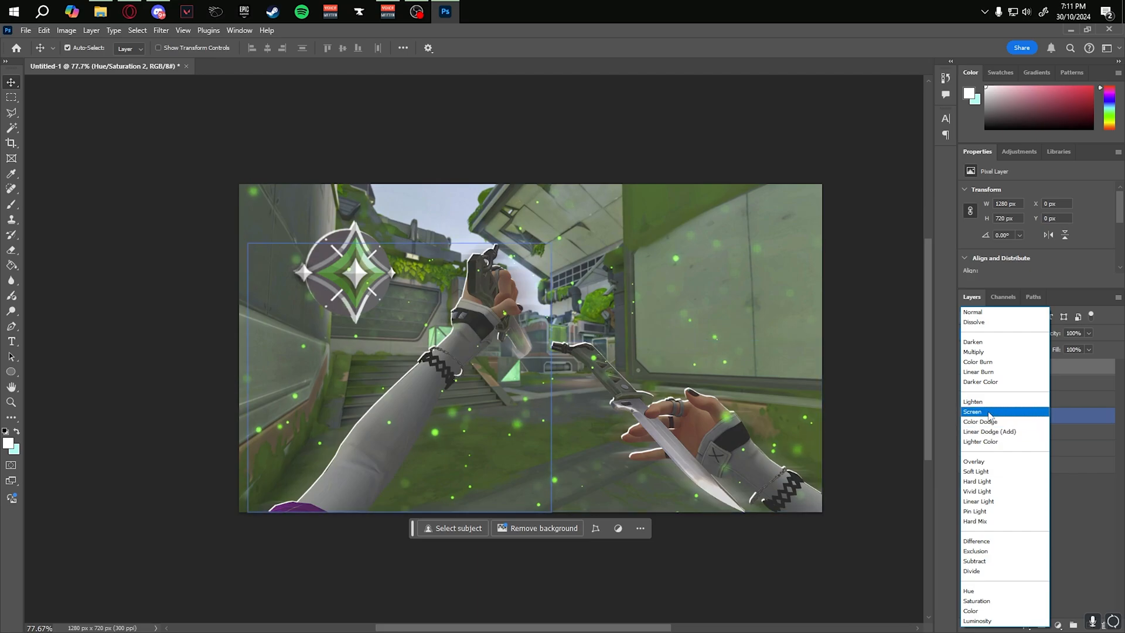
click(992, 421)
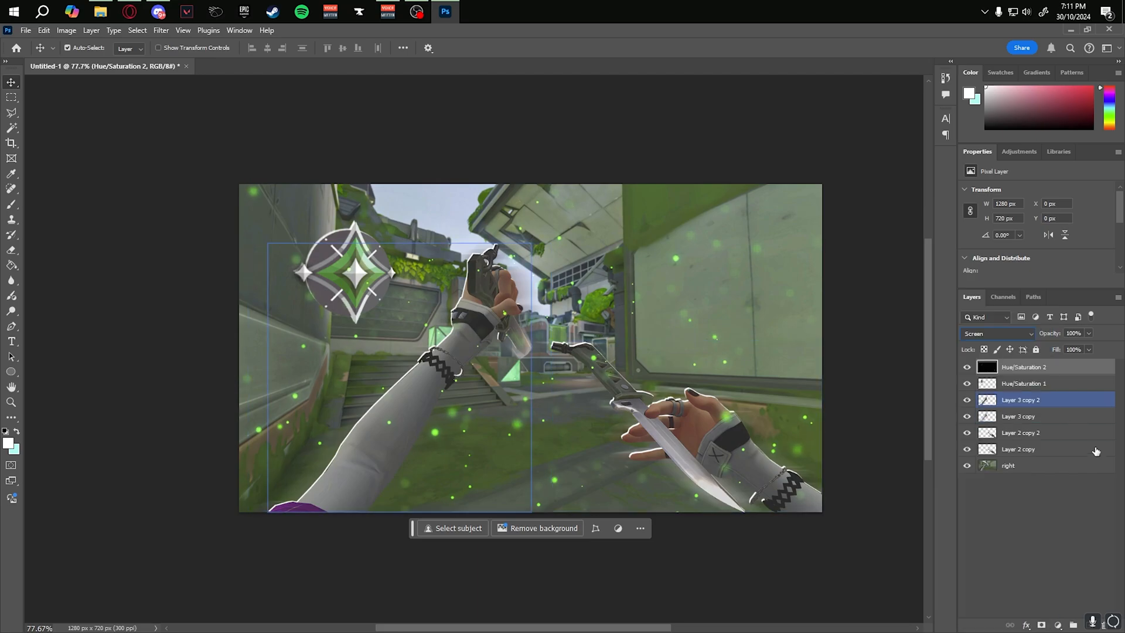
click(692, 526)
scroll(522, 355, down, 1)
scroll(542, 327, up, 2)
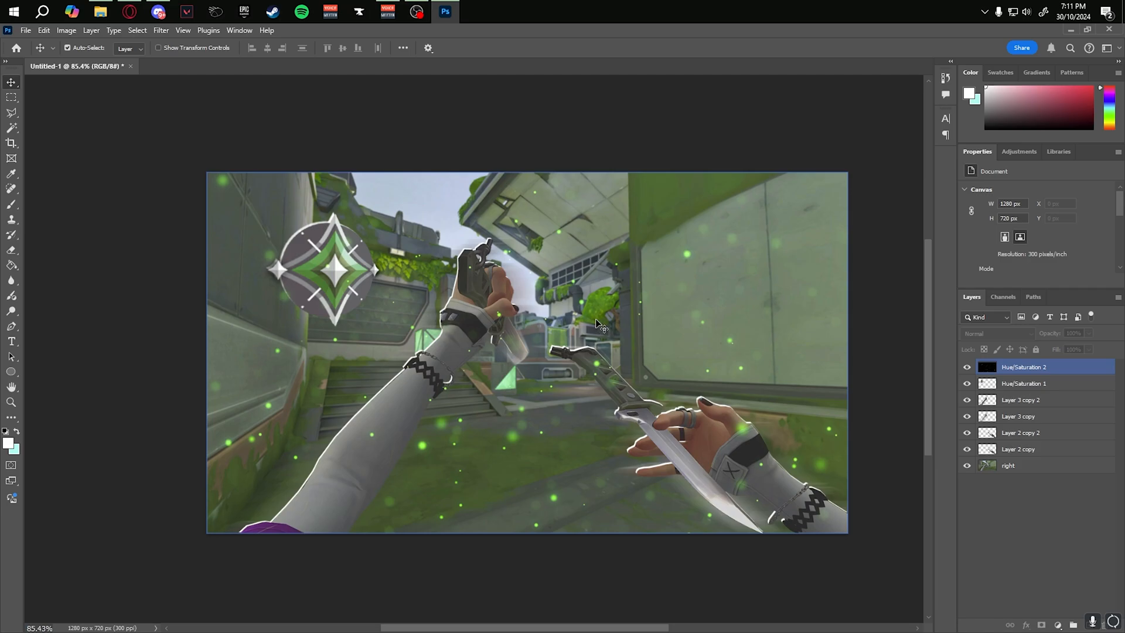
Step: Group each hand's two layers as left and right, and rename the remaining layers particles, badge and bg
click(328, 125)
click(1036, 471)
click(1037, 417)
click(1037, 448)
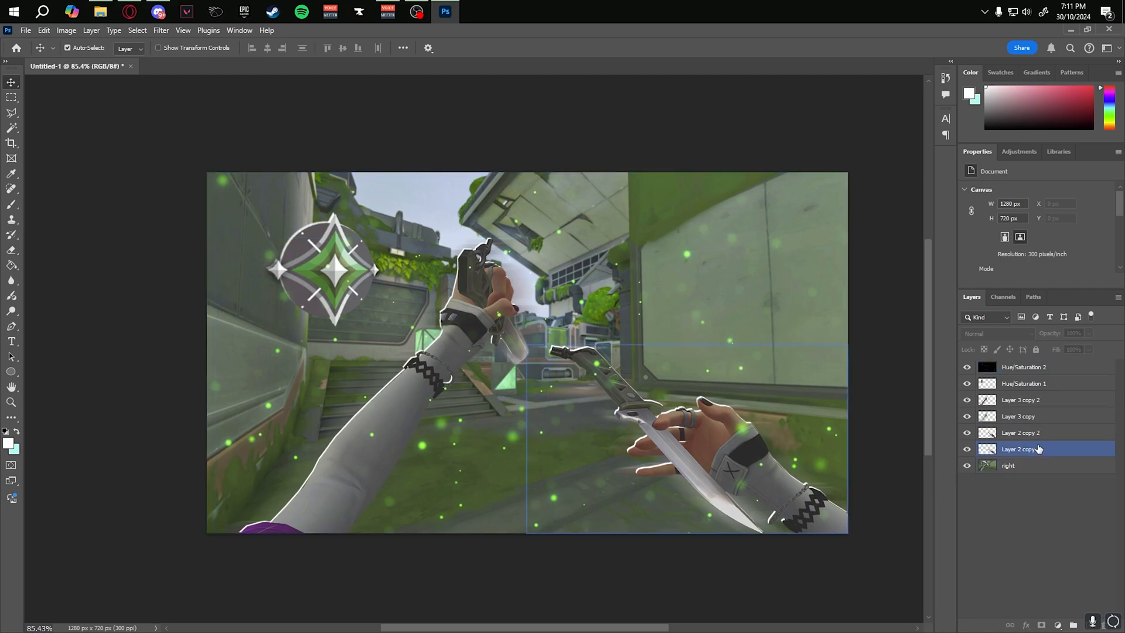
ctrl+click(1010, 435)
ctrl+click(1018, 451)
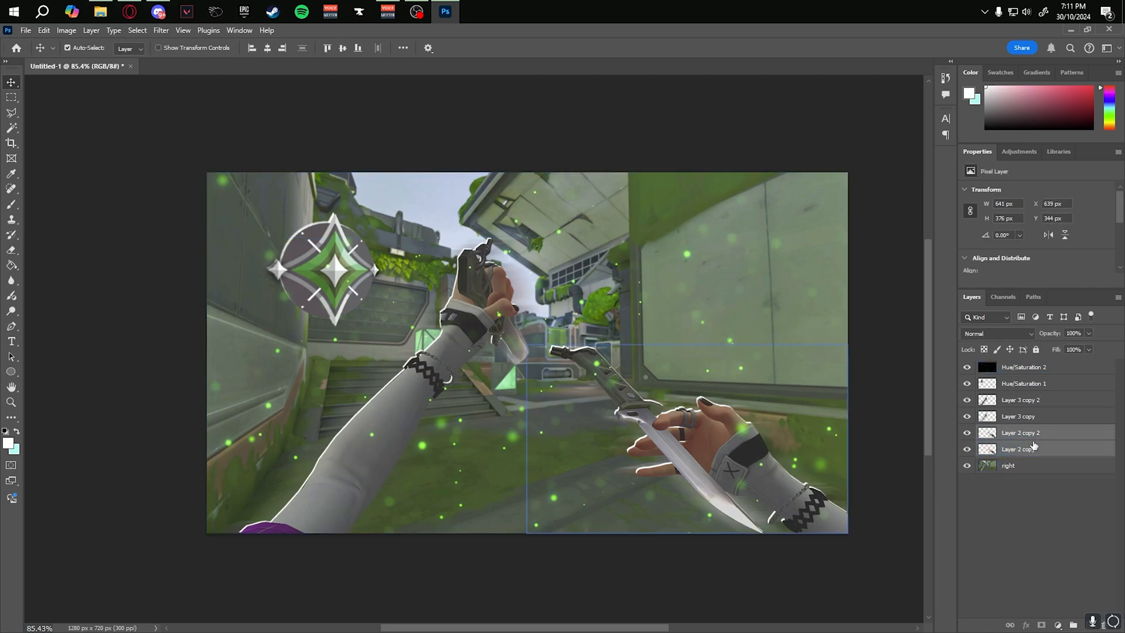
key(ctrl+g)
click(1031, 418)
ctrl+click(1029, 403)
key(ctrl+g)
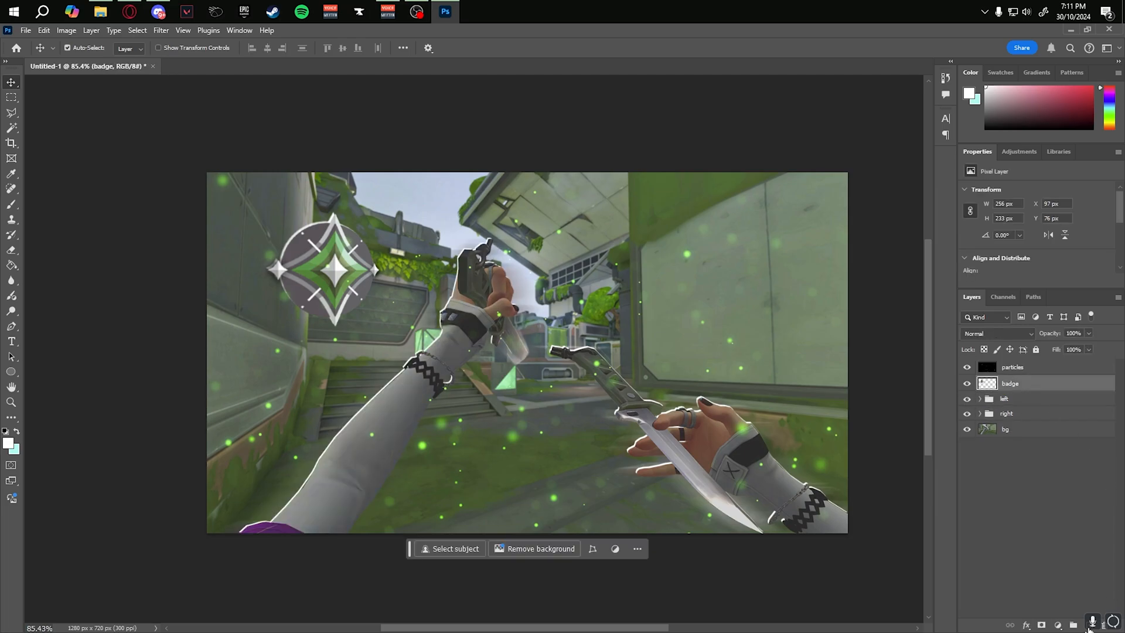
Step: Add an empty layer directly above the bg layer and pick a light green foreground colour
click(1089, 624)
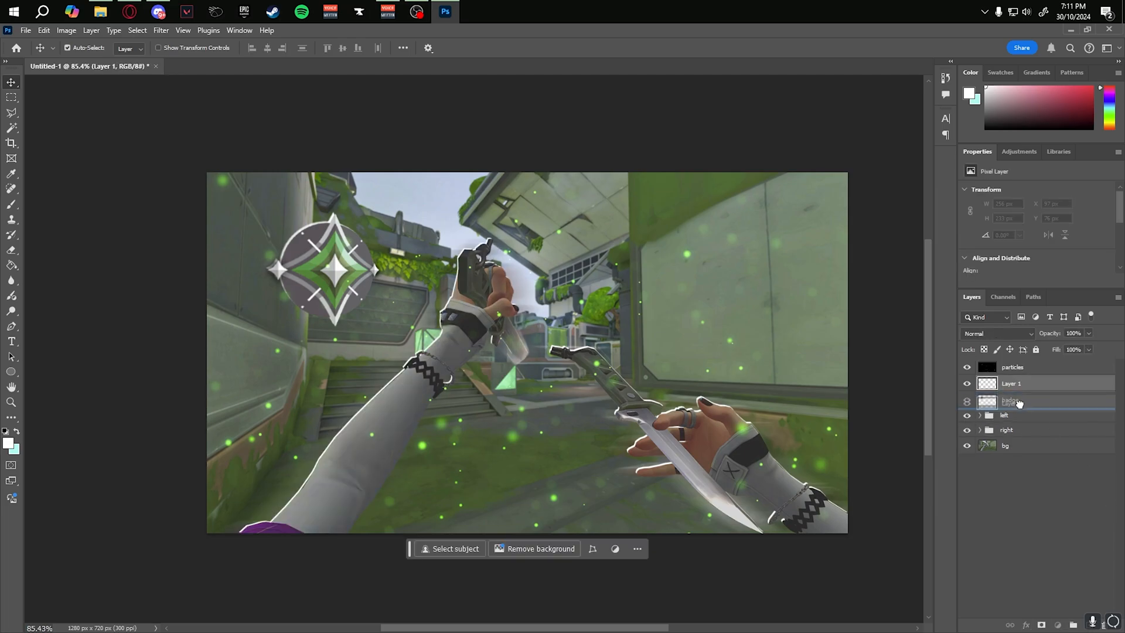
drag(1013, 401, 1016, 445)
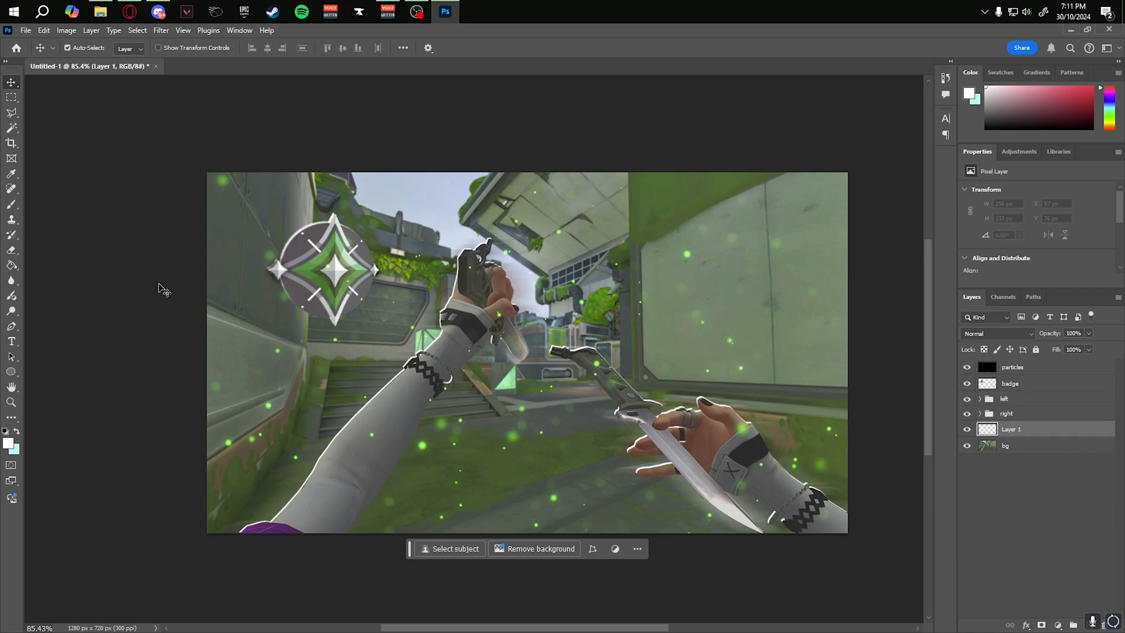
click(9, 443)
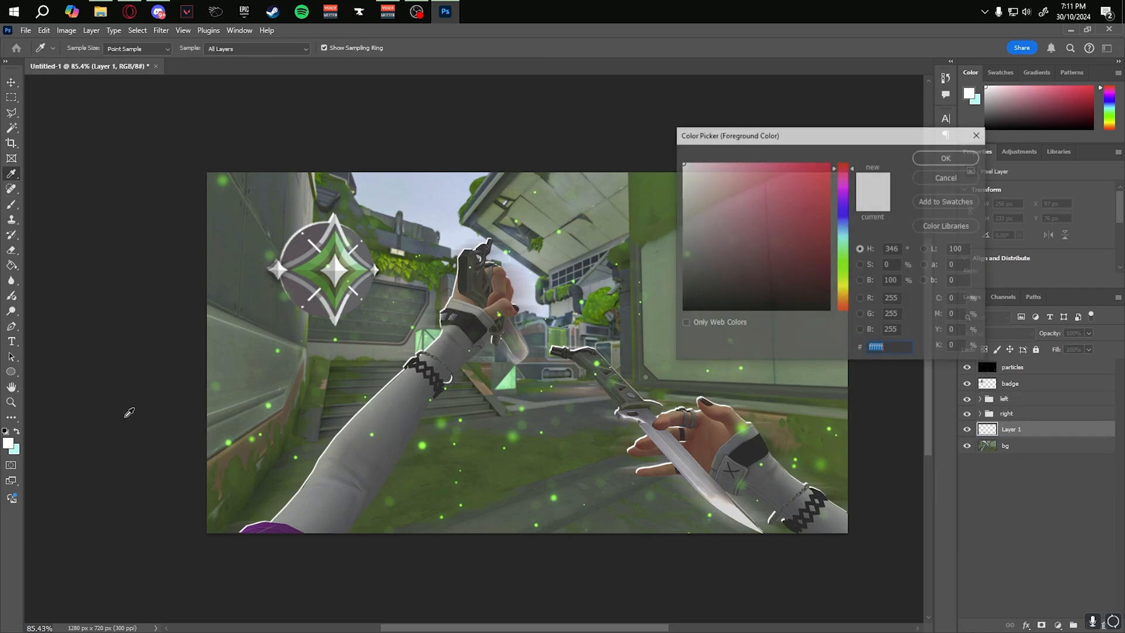
drag(842, 270, 841, 251)
click(773, 162)
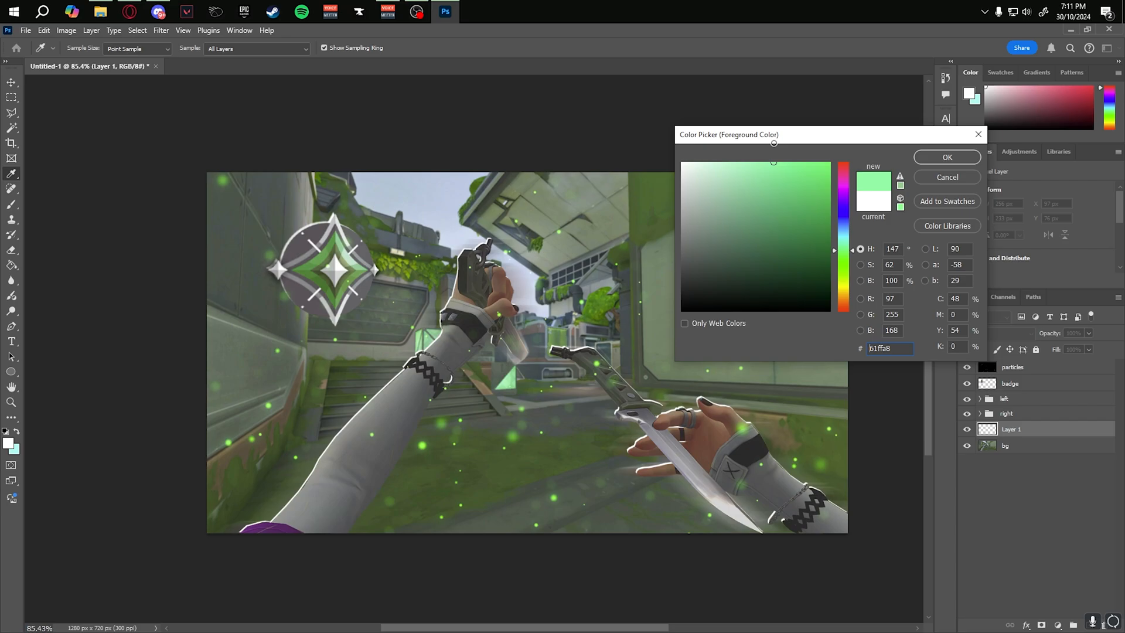
click(946, 157)
Step: Paint soft green glows behind both arms, the raised hand and the rank icon, and over the background's upper-right corner
mouse_move(456, 414)
mouse_down()
mouse_move(389, 462)
mouse_move(461, 448)
mouse_move(478, 419)
mouse_move(340, 386)
mouse_move(366, 391)
mouse_up()
mouse_move(264, 516)
mouse_down()
mouse_move(351, 434)
mouse_move(408, 422)
mouse_up()
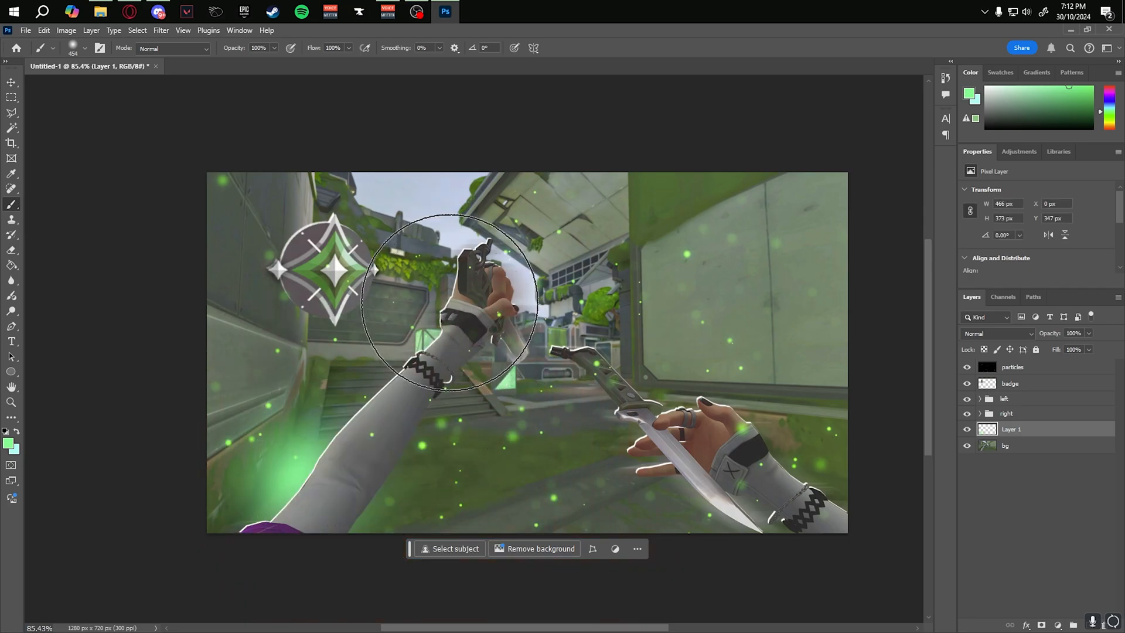
drag(468, 319, 411, 323)
click(414, 276)
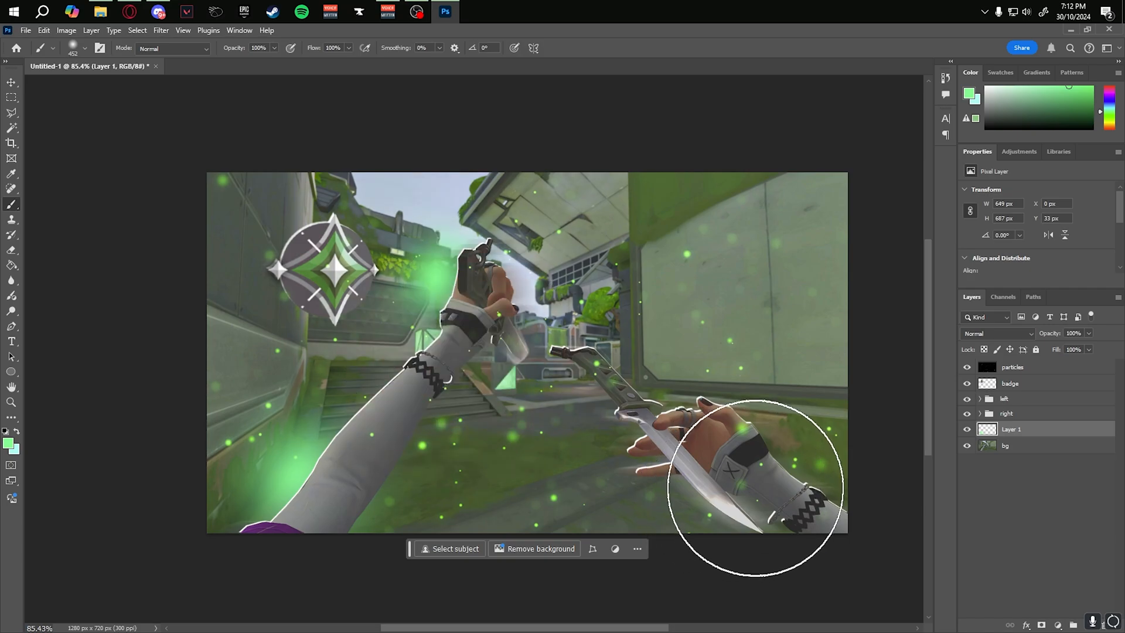
click(822, 489)
mouse_move(500, 375)
mouse_down()
mouse_move(463, 379)
mouse_move(595, 369)
mouse_up()
click(805, 130)
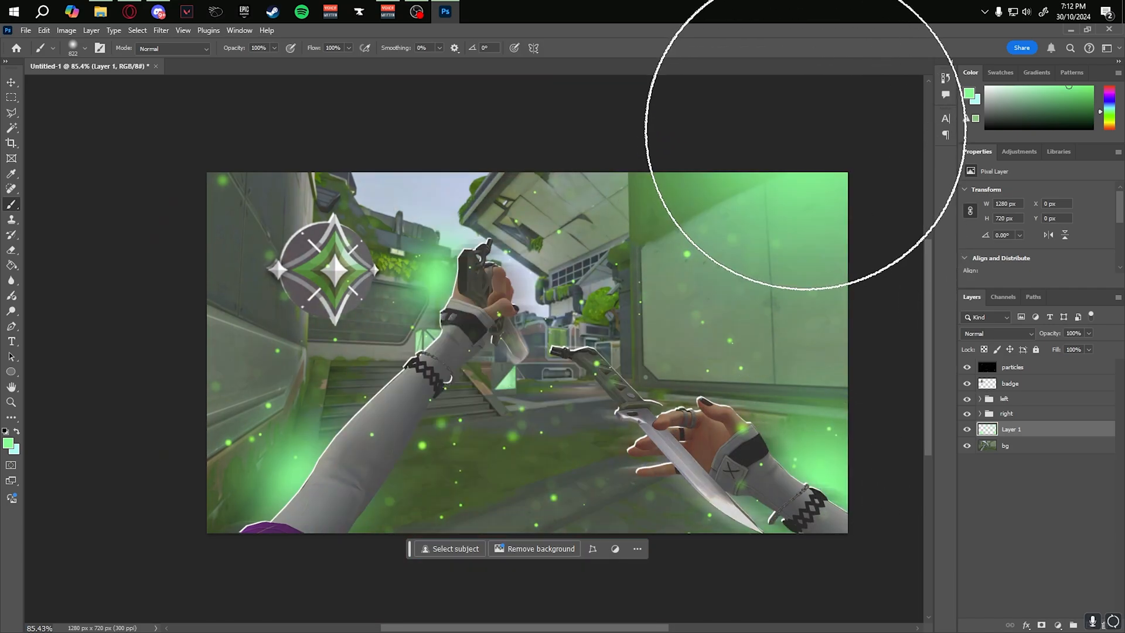
drag(393, 231, 275, 236)
drag(355, 285, 312, 277)
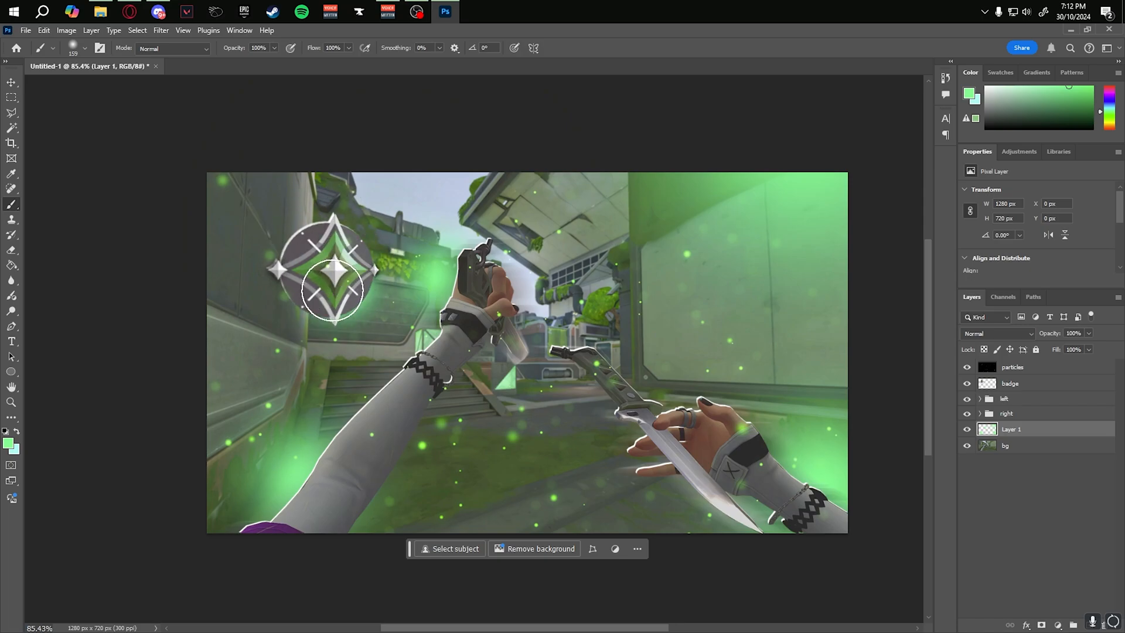
Step: Set the green glow layer's blend mode to Linear Dodge (Add) and lower its opacity for a subtler light
click(1028, 334)
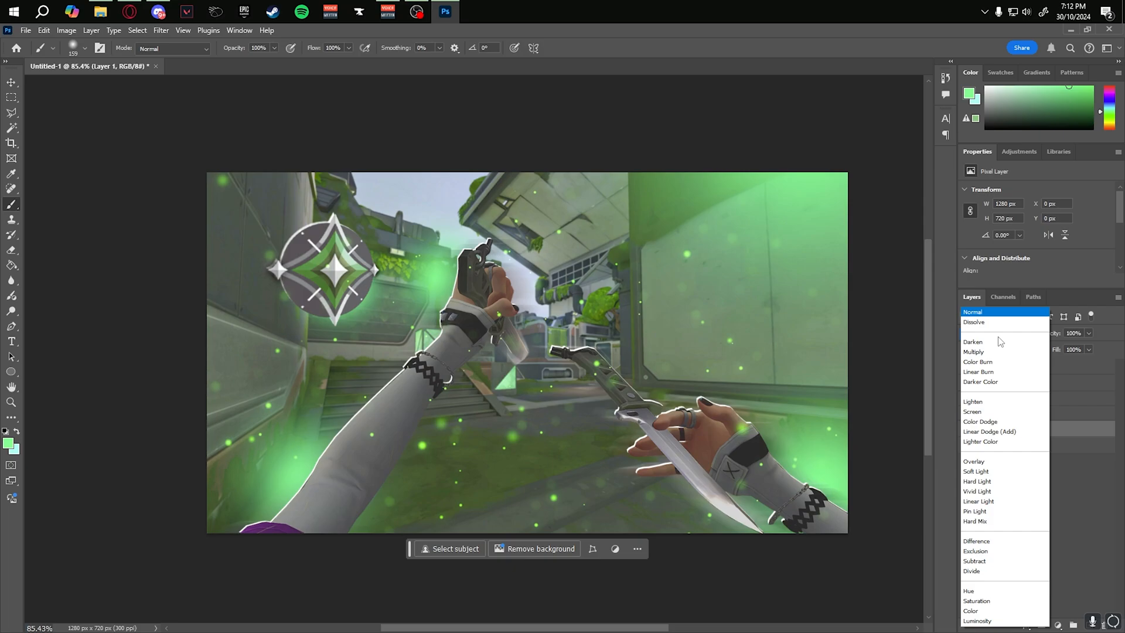
click(990, 432)
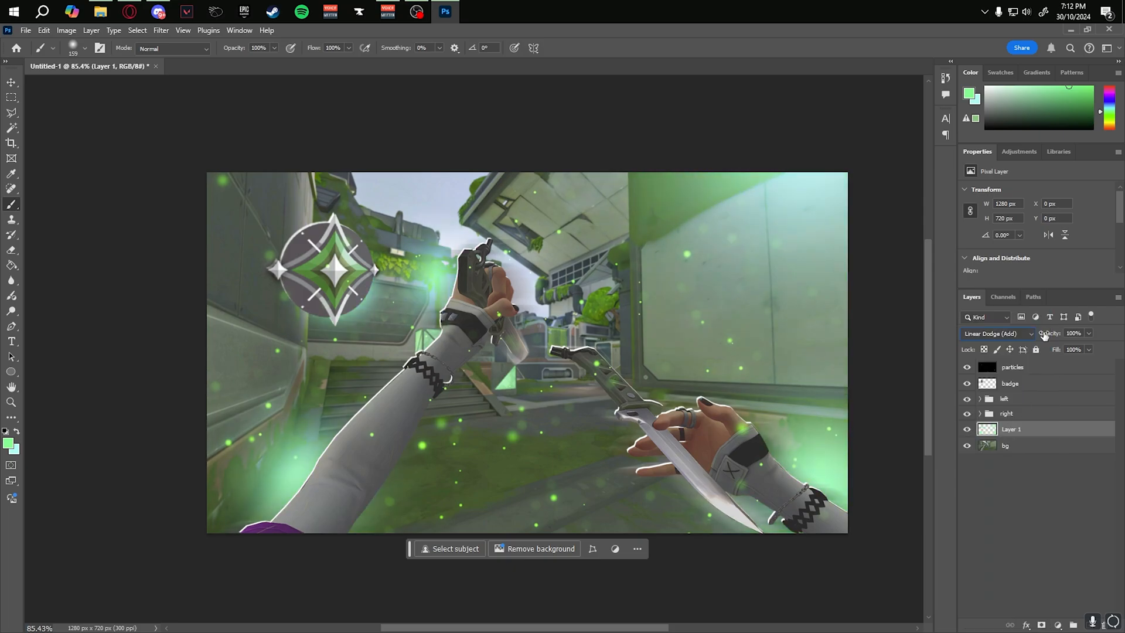
drag(1032, 335, 1053, 339)
Step: Add an empty layer above the particles layer and set the foreground colour to white
click(1009, 366)
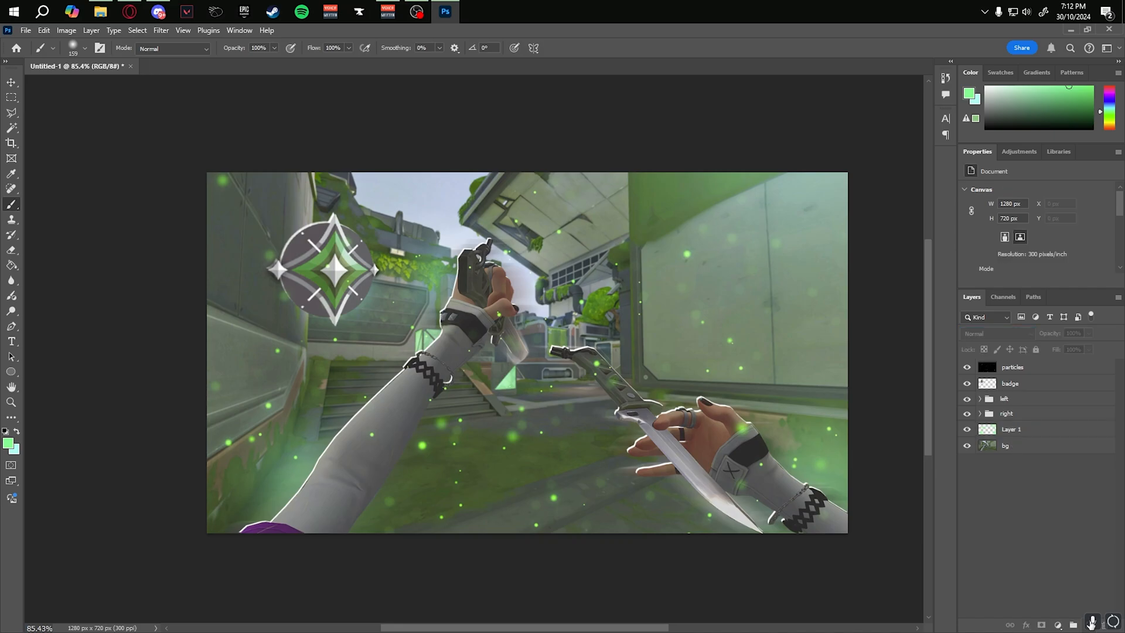
key(ctrl+shift+alt+n)
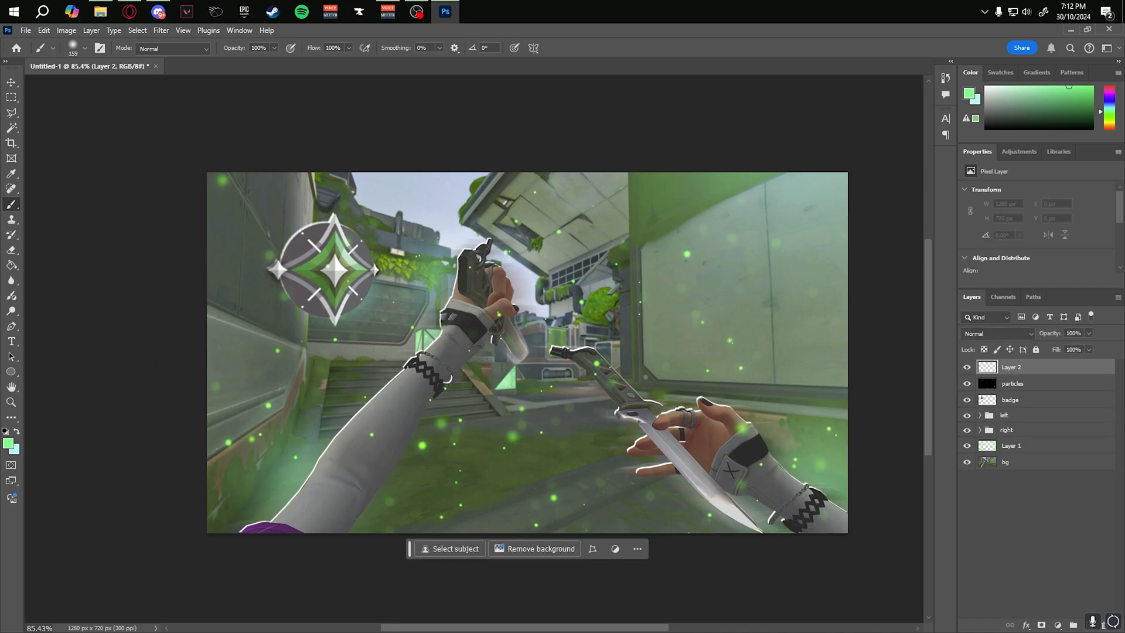
click(8, 443)
click(685, 164)
key(Return)
Step: Paint small soft white glows on the rank icon's two side points with a smaller brush
drag(390, 261, 402, 263)
mouse_move(404, 261)
mouse_down()
mouse_move(363, 262)
mouse_move(372, 259)
mouse_up()
drag(300, 258, 301, 264)
click(278, 269)
click(374, 269)
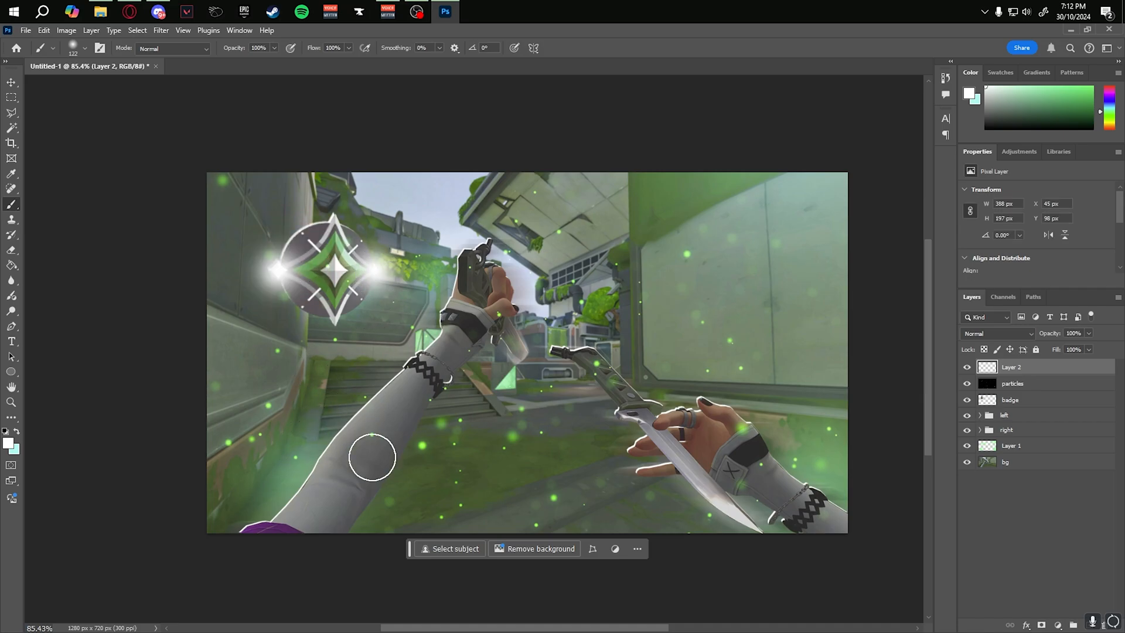
mouse_move(461, 298)
mouse_down()
mouse_move(503, 292)
mouse_move(486, 296)
mouse_up()
click(475, 271)
key(ctrl+z)
click(518, 343)
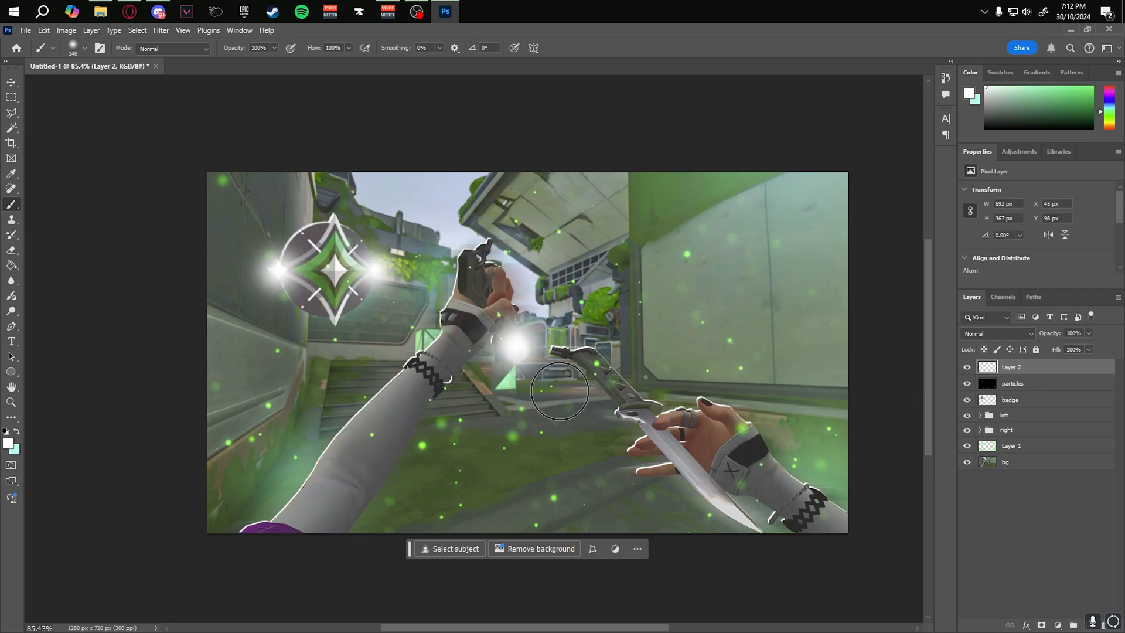
key(ctrl+z)
Step: Paint white glows on the knife blade tips and set the layer to Linear Dodge (Add) at 26% opacity
drag(505, 343, 523, 343)
click(523, 343)
click(996, 333)
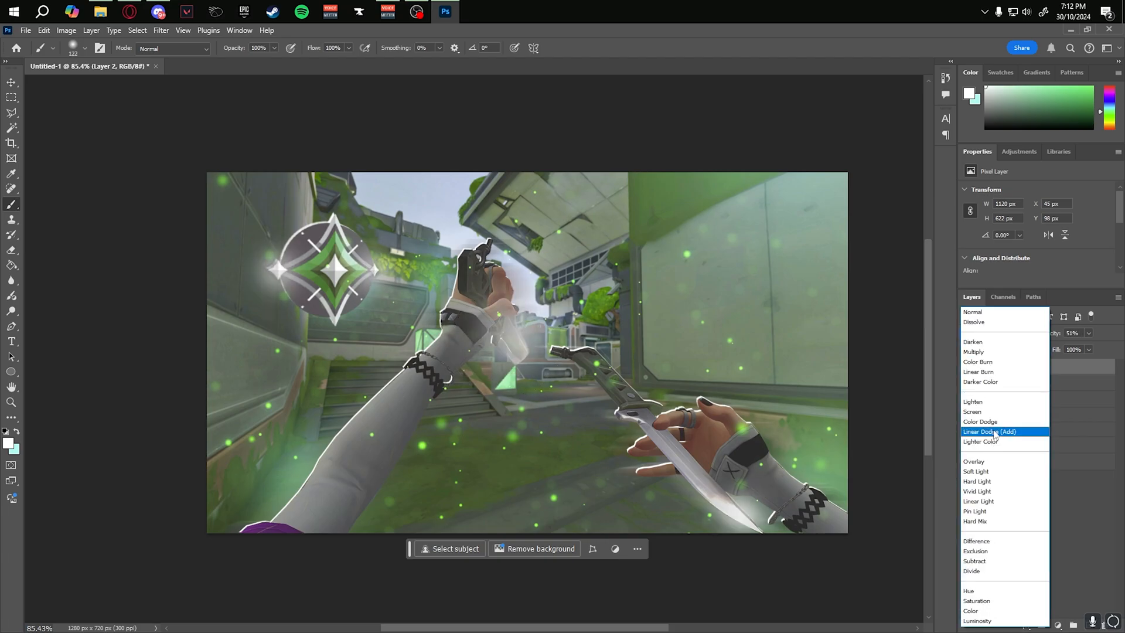
click(994, 432)
drag(1046, 335, 1054, 337)
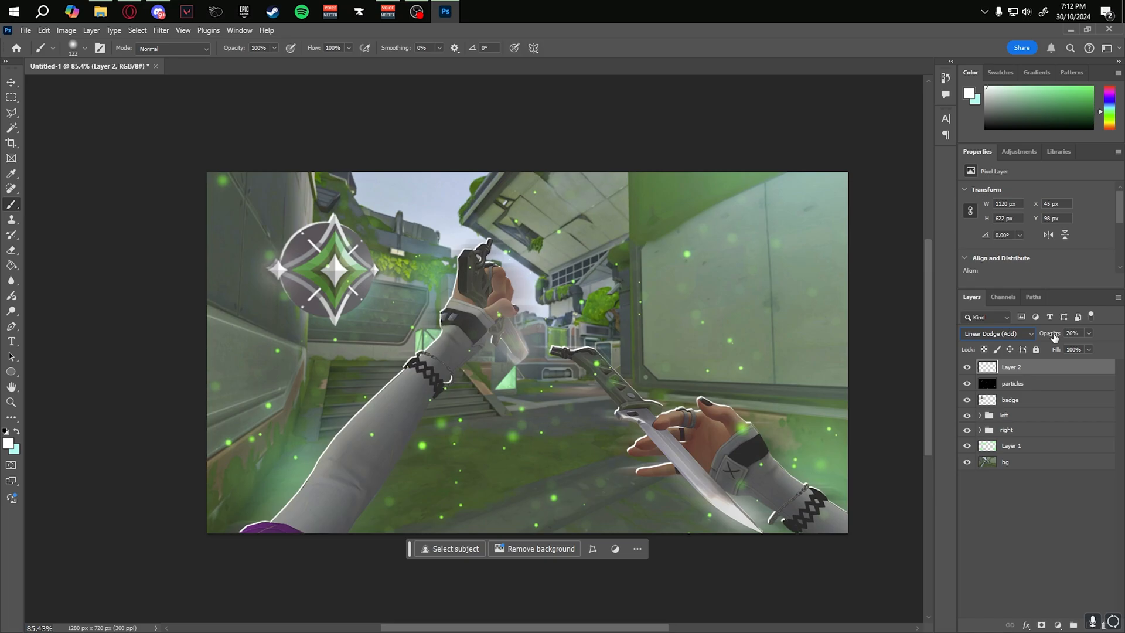
Step: Add a layer clipped to the left group and paint soft white light along the edges of the left arm
click(1088, 554)
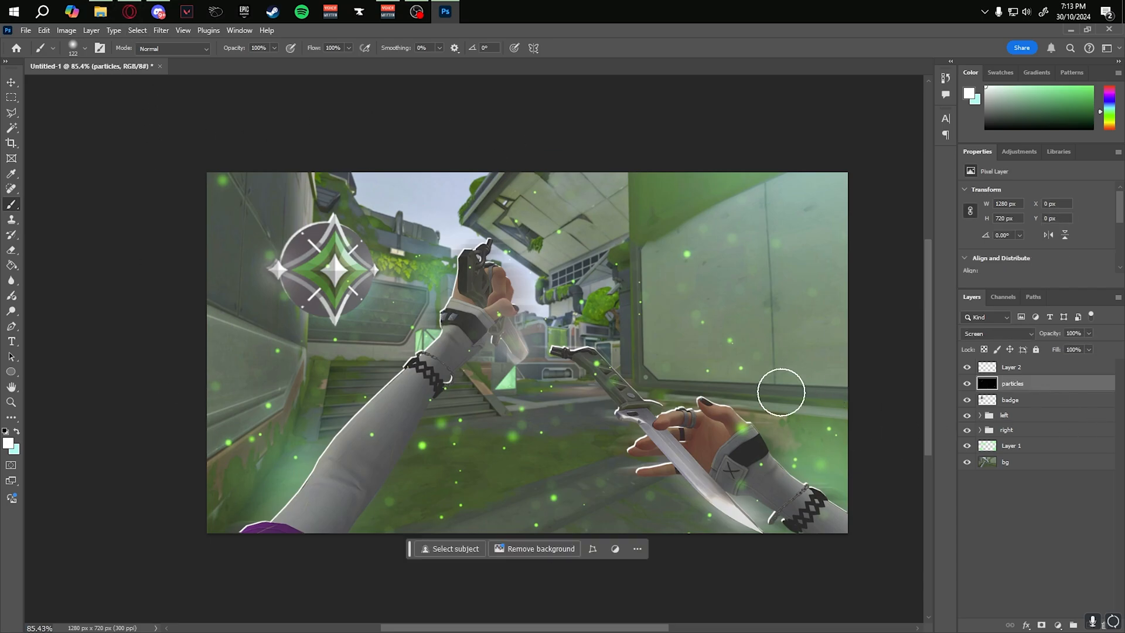
click(1026, 419)
click(1101, 615)
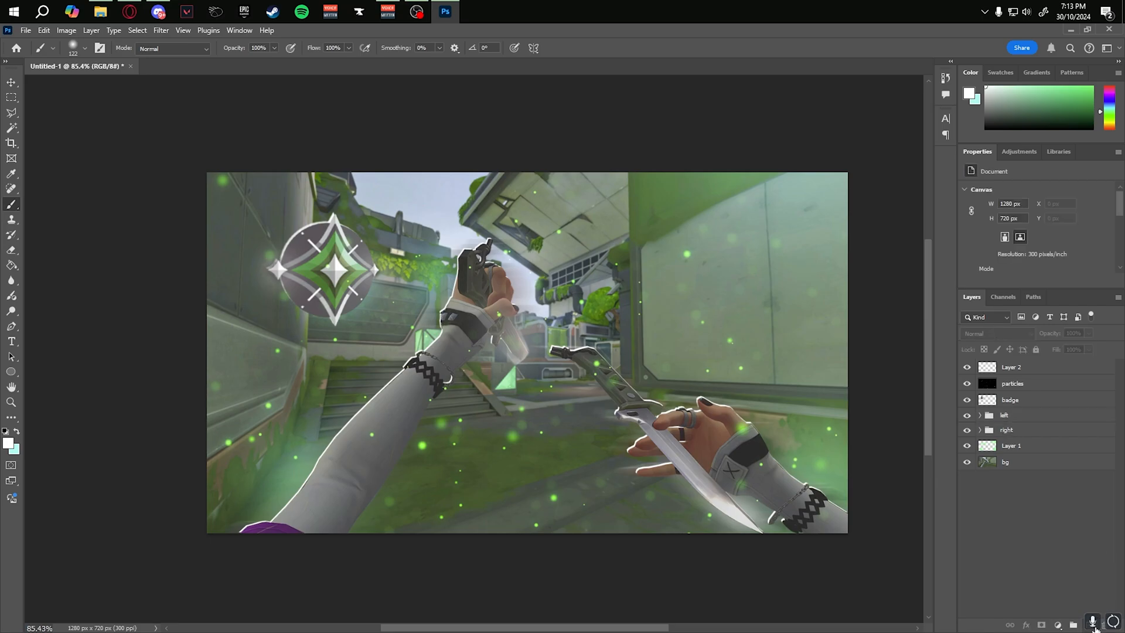
click(1092, 624)
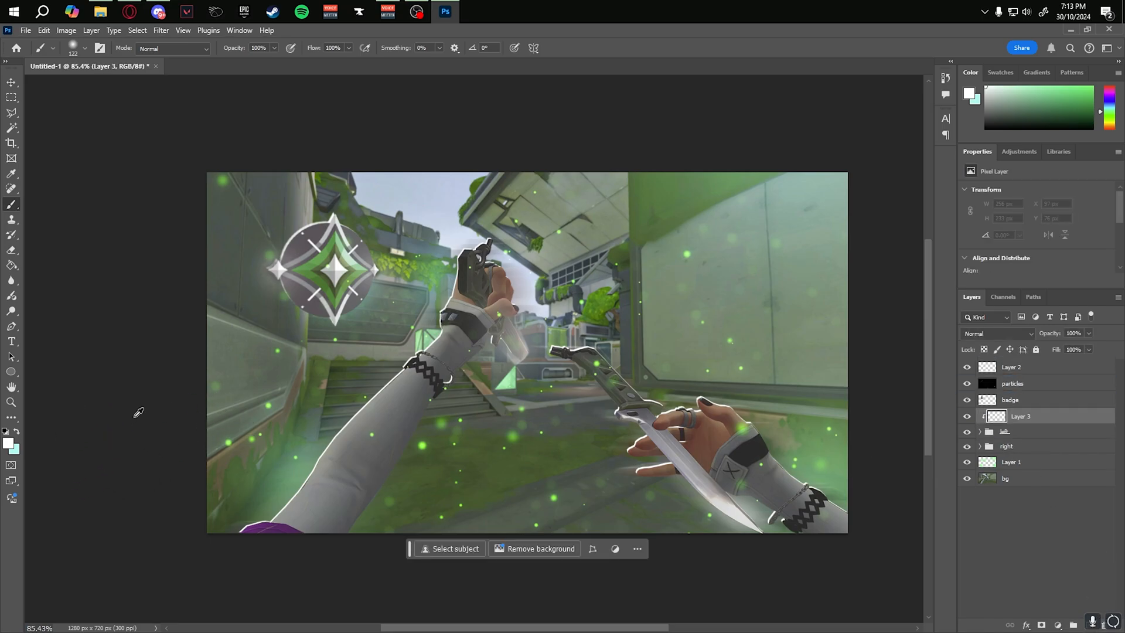
drag(231, 421, 245, 436)
mouse_move(241, 498)
mouse_down()
mouse_move(371, 349)
mouse_move(413, 351)
mouse_move(404, 296)
mouse_move(425, 241)
mouse_up()
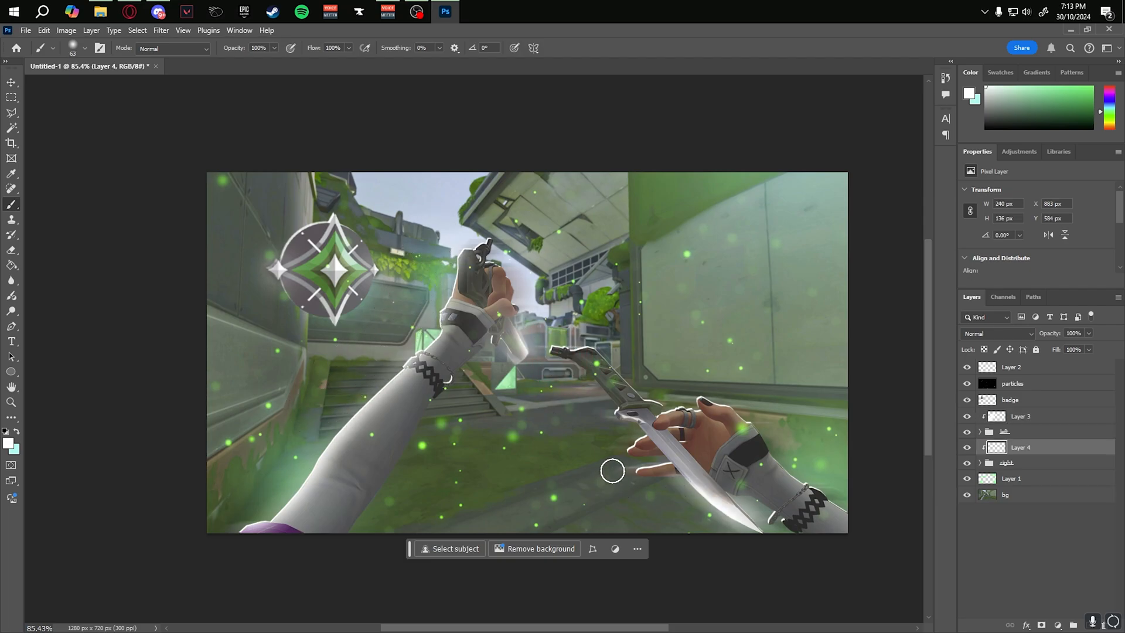
Step: Paint soft white light on the layer clipped to the right group, using Linear Dodge (Add) at reduced opacity
drag(652, 496, 842, 457)
click(993, 334)
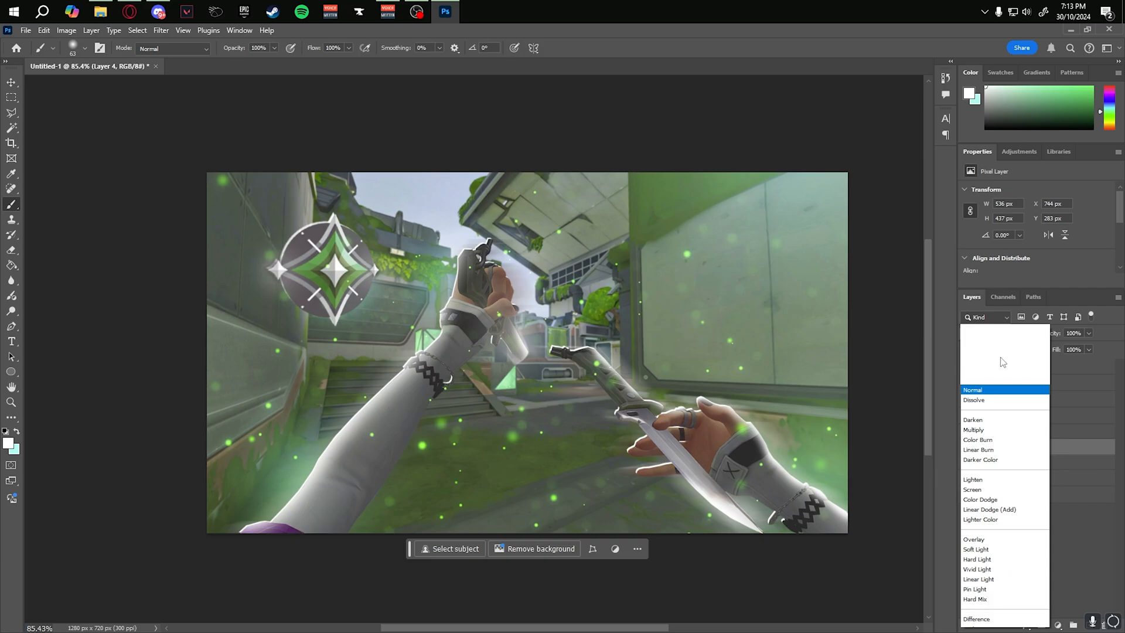
click(994, 433)
drag(1057, 334, 1049, 335)
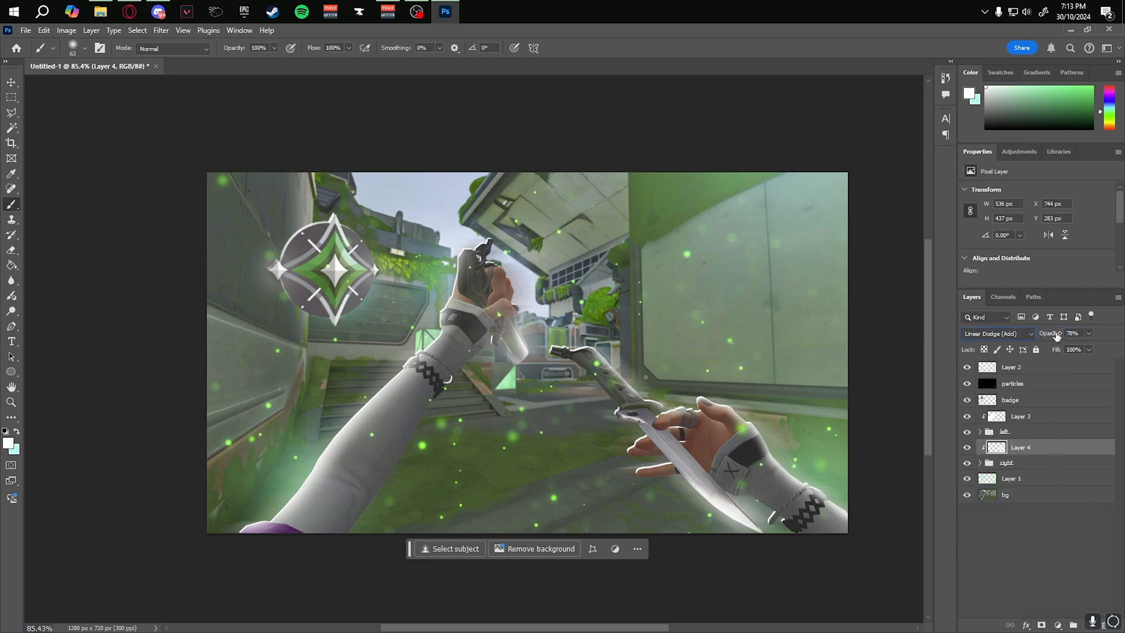
Step: Set the light layer clipped to the left group to Linear Dodge (Add) at 56% opacity
click(1023, 417)
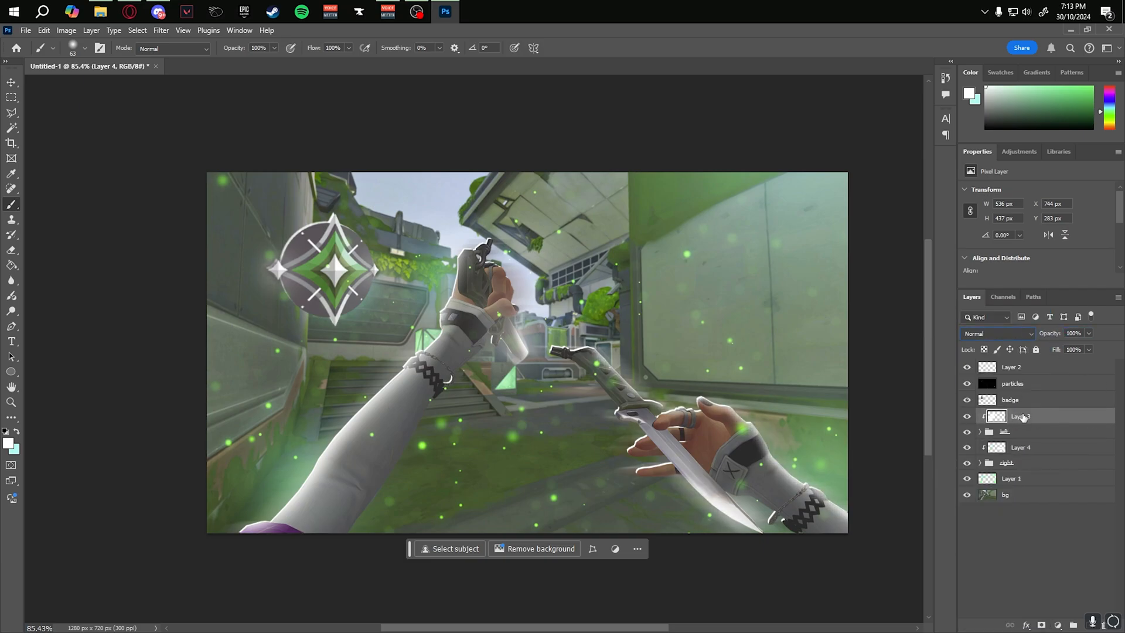
drag(1054, 334, 1044, 334)
click(994, 333)
click(995, 433)
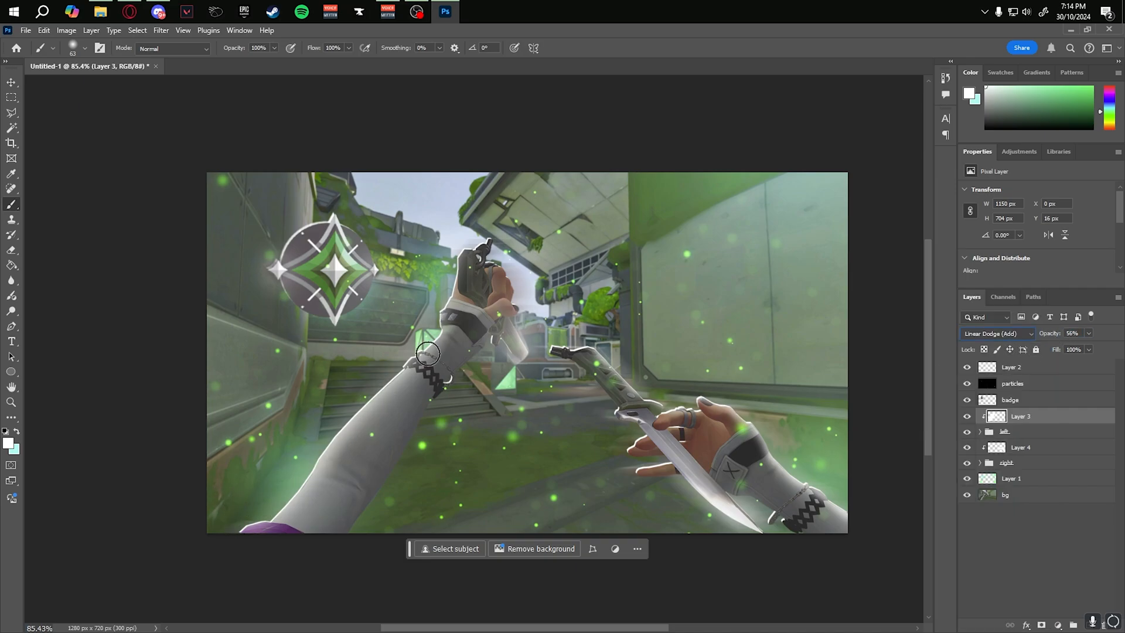
Step: Group all layers, merge a duplicate of the group into a single layer and hide the original group
key(v)
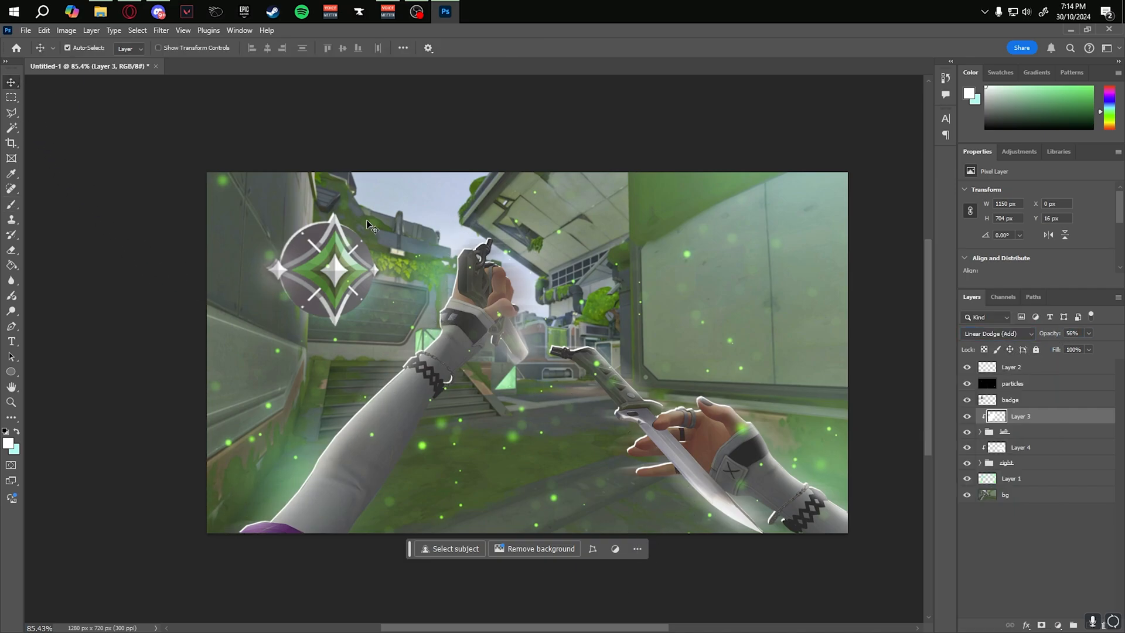
click(1040, 371)
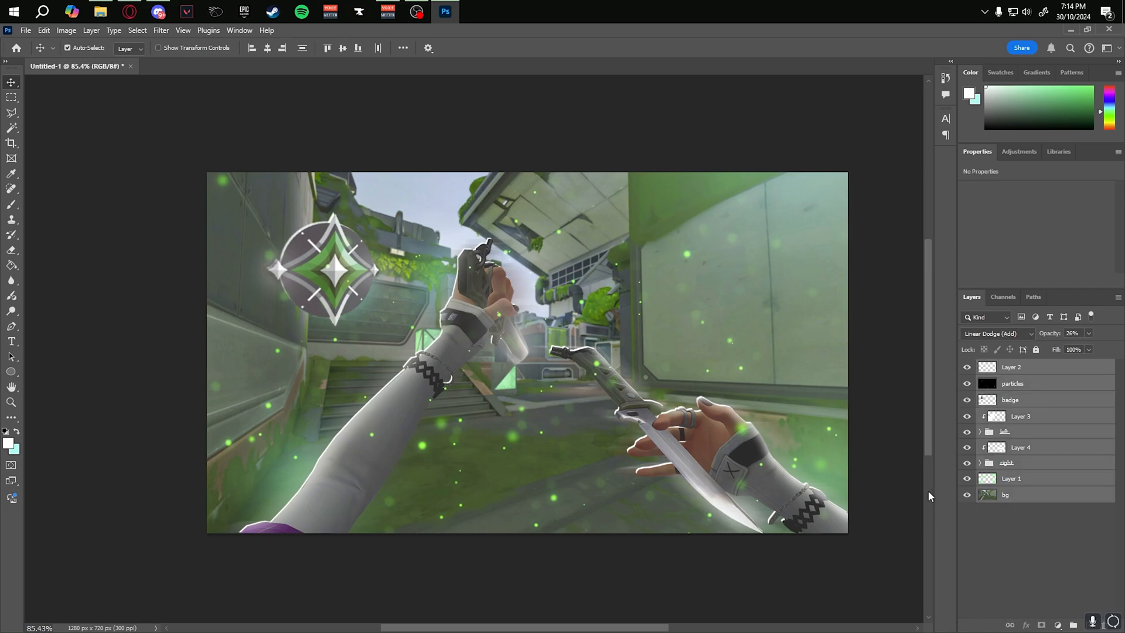
key(ctrl+g)
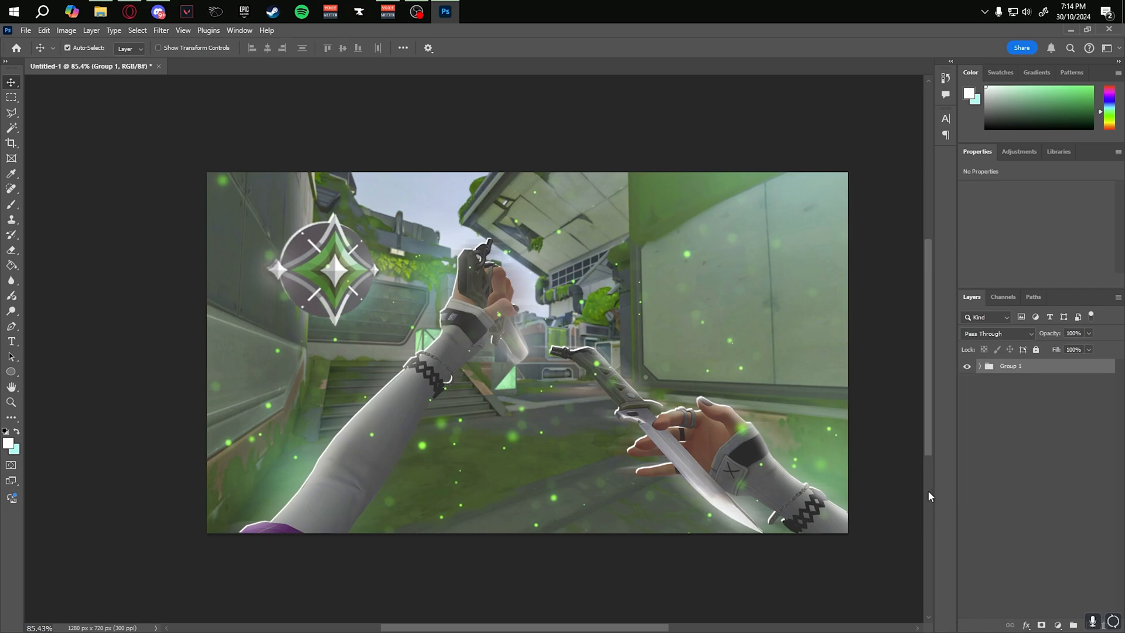
key(ctrl+j)
key(ctrl+e)
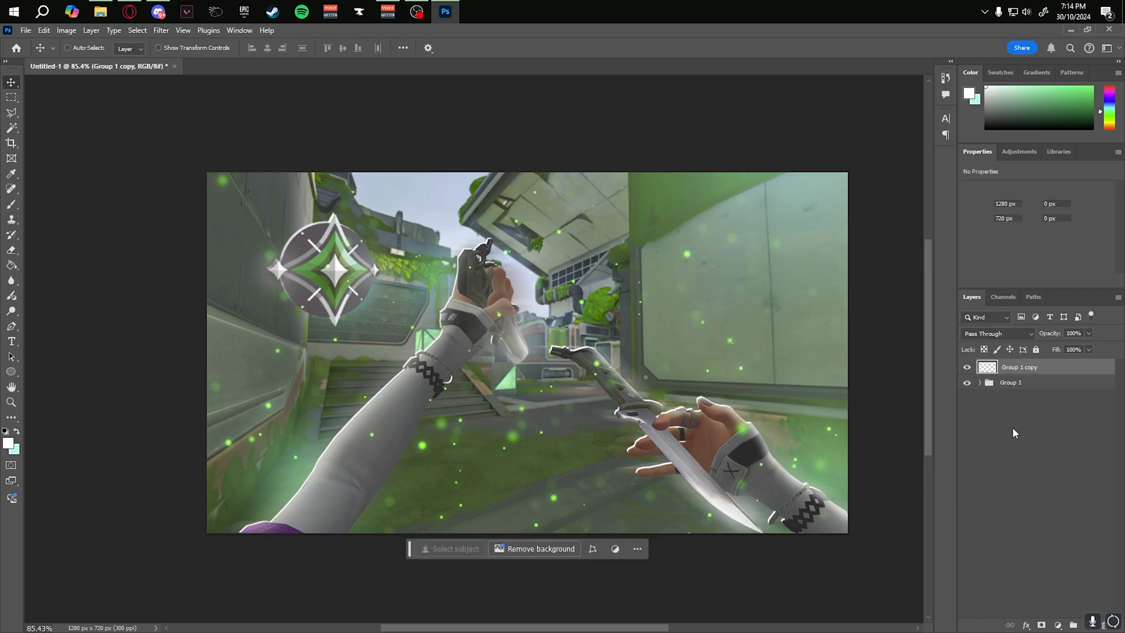
click(967, 381)
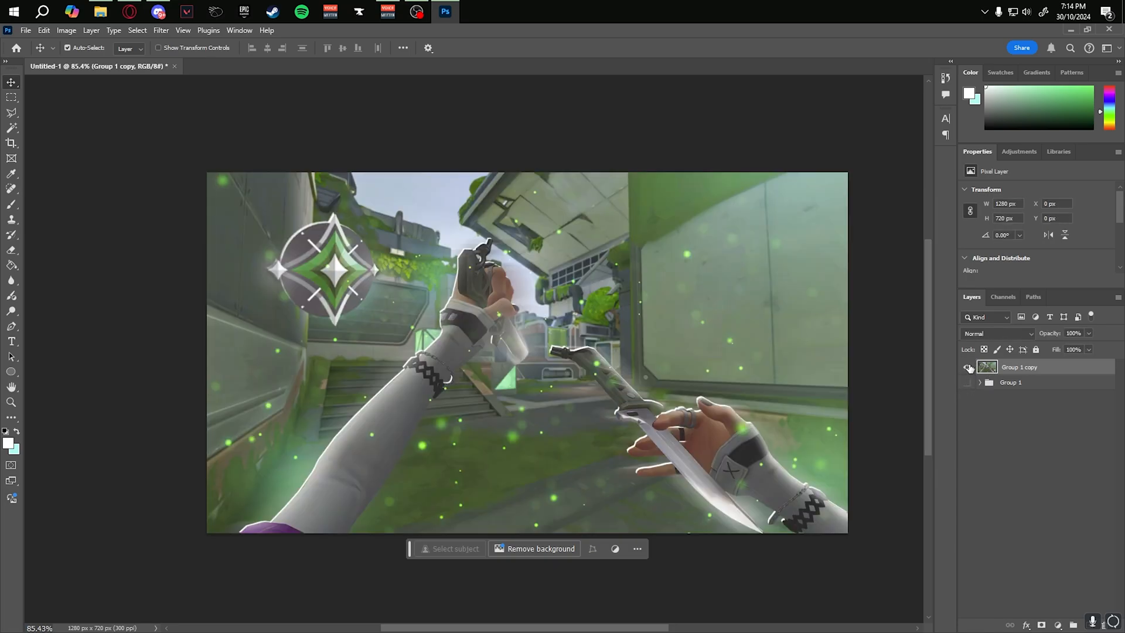
Step: Duplicate the merged layer and rename the lower copy "safety net"
key(ctrl+j)
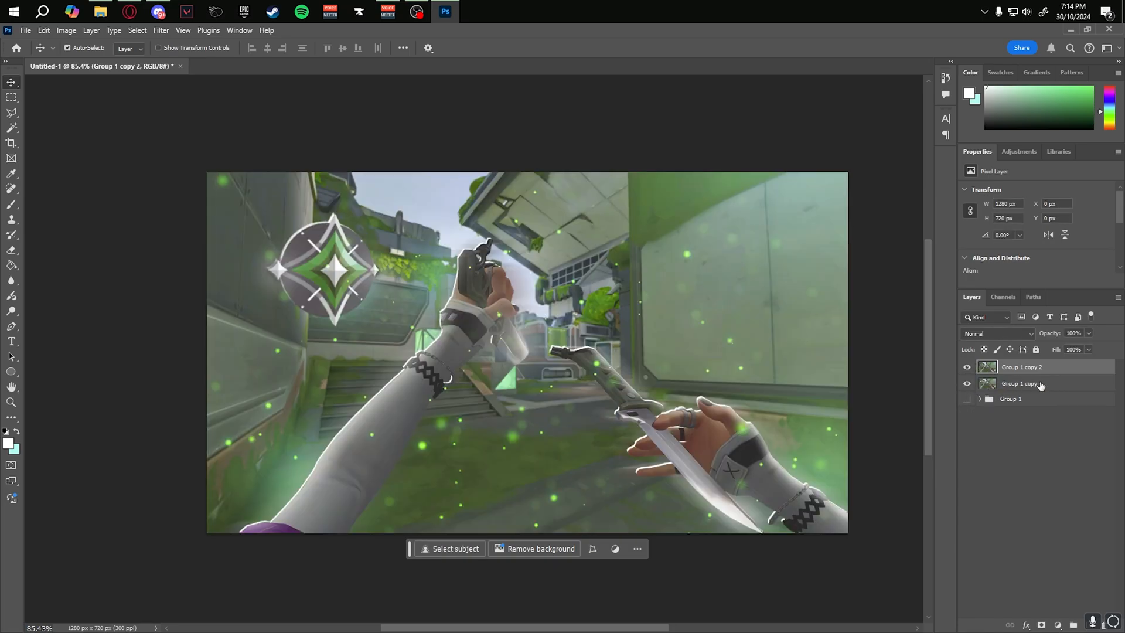
double_click(1040, 384)
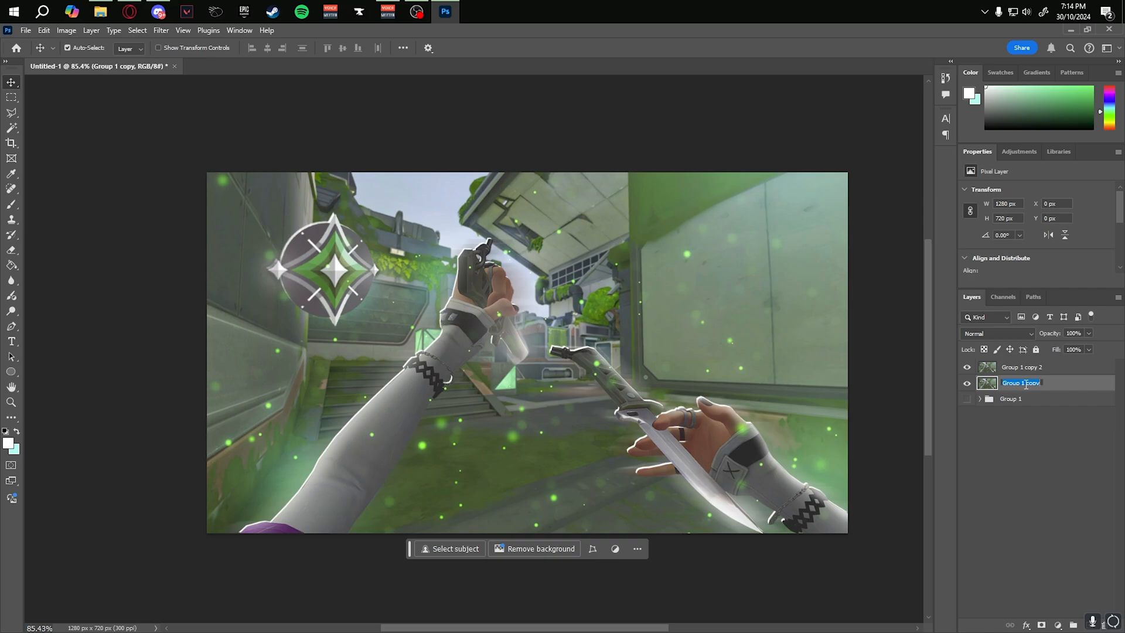
text(safety net)
key(Return)
Step: In Camera Raw on the top copy, set exposure -0.20, contrast +24, highlights +19, shadows -7, whites +29 and blacks -13, comparing before and after
click(1020, 366)
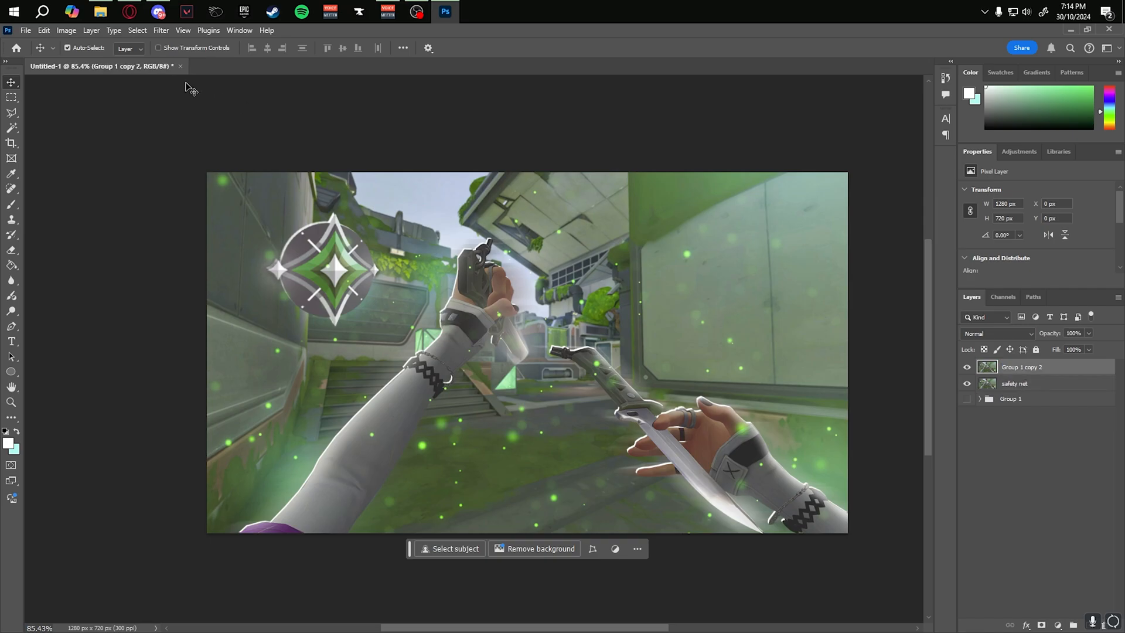
click(161, 30)
click(210, 151)
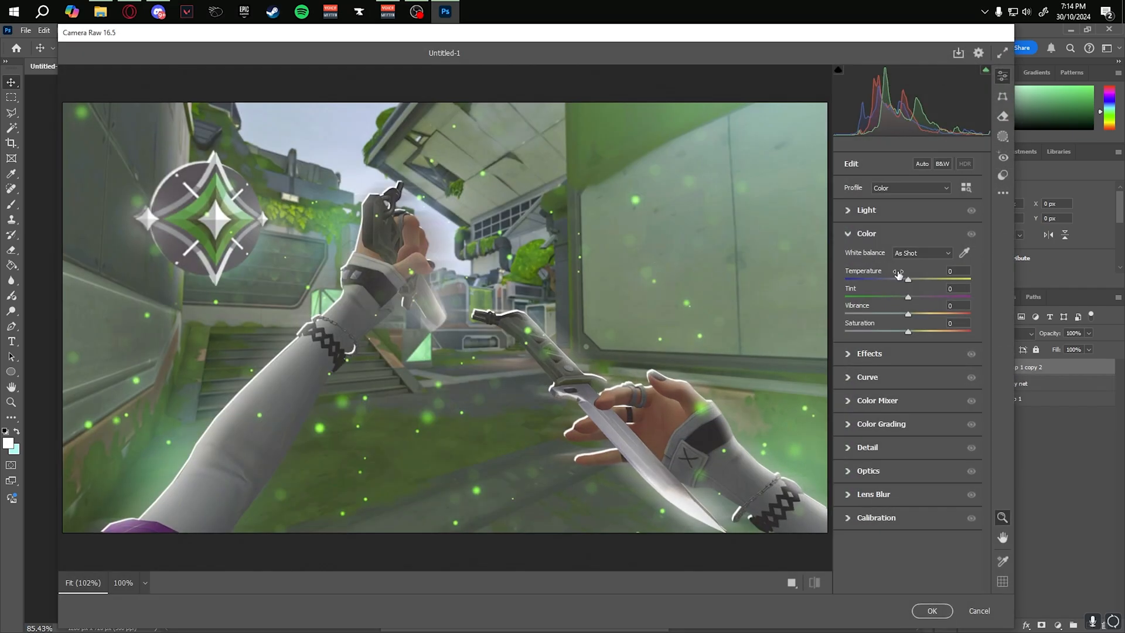
click(859, 211)
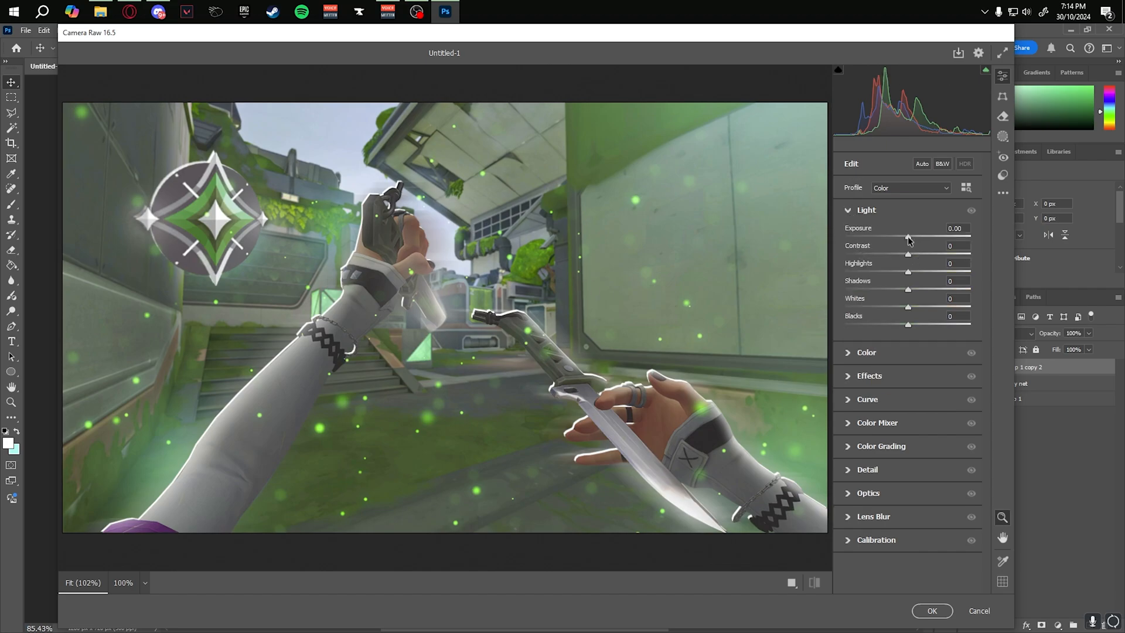
drag(908, 239, 900, 324)
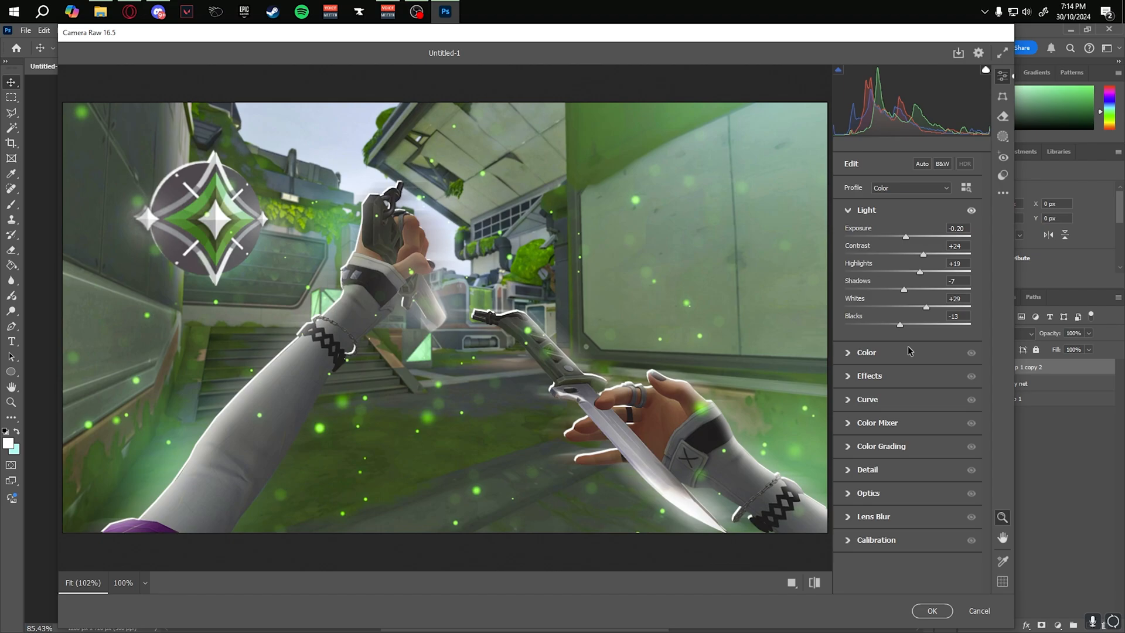
click(972, 210)
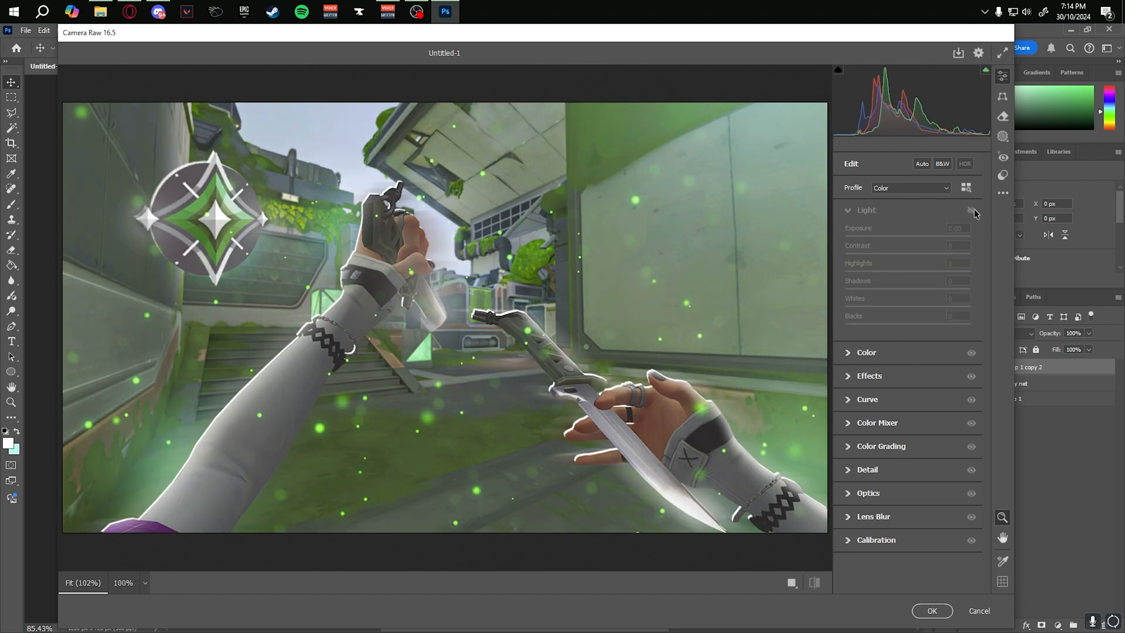
click(973, 211)
click(972, 210)
click(972, 210)
click(972, 210)
click(972, 210)
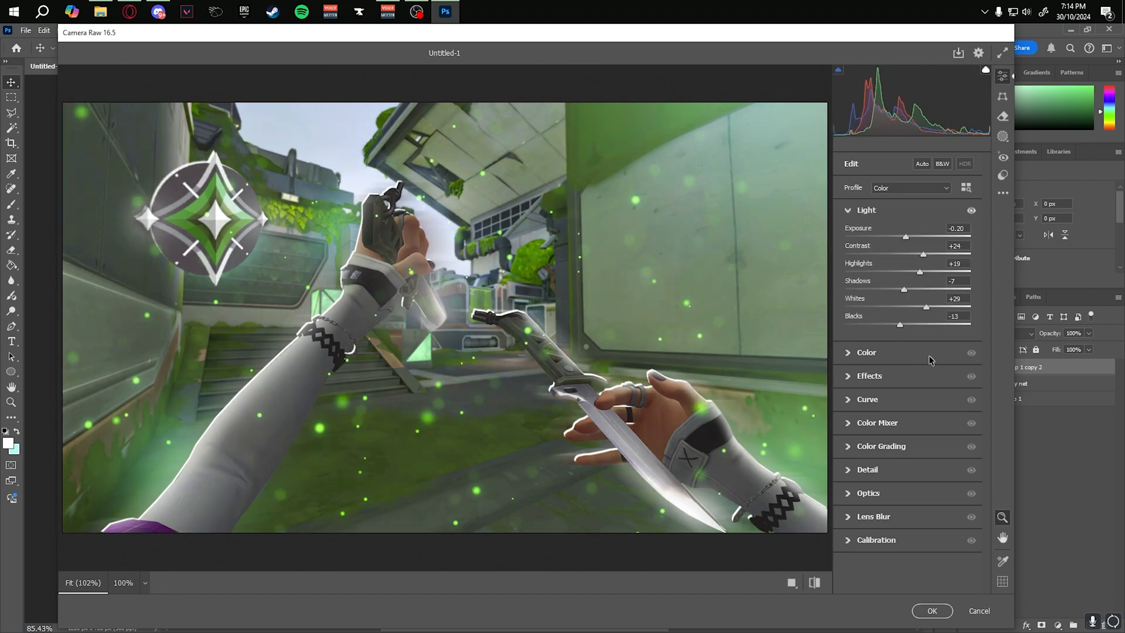
Step: Set temperature -7, tint -15, vibrance +6, saturation -19, texture +15, clarity +10, dehaze -7 and vignette -29, and apply the filter
click(931, 353)
drag(908, 279, 897, 332)
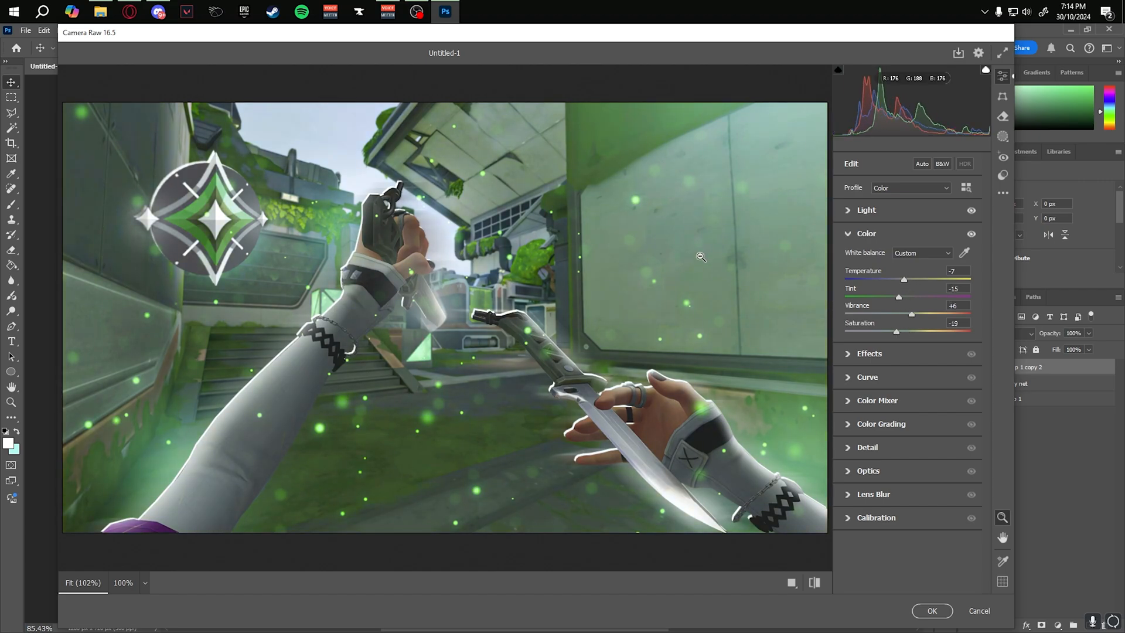
click(849, 353)
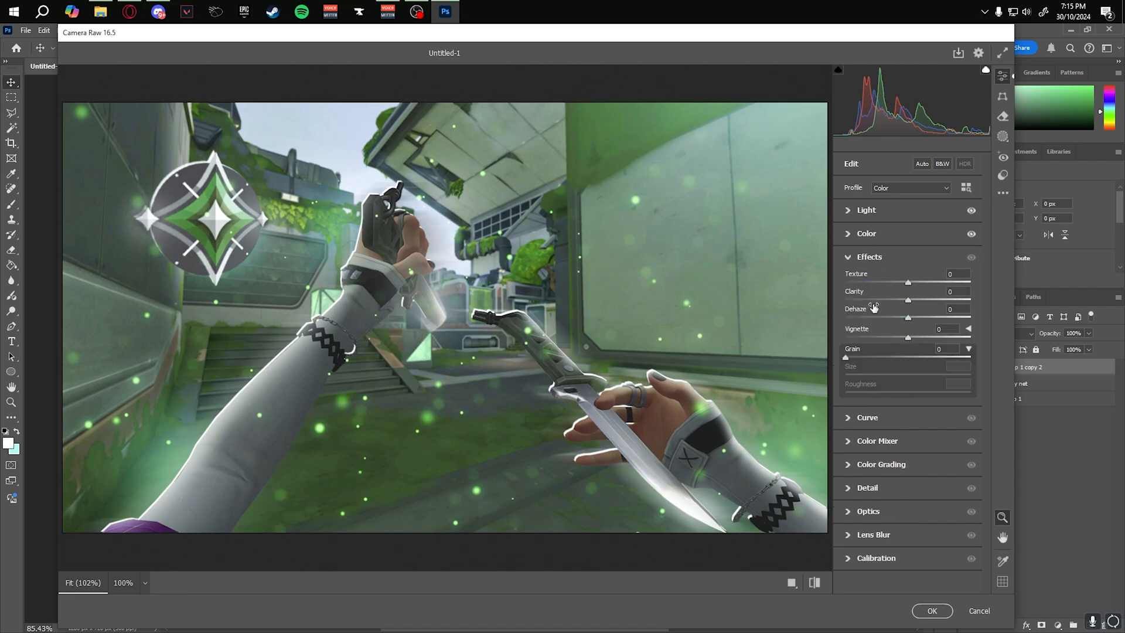
drag(908, 337, 889, 336)
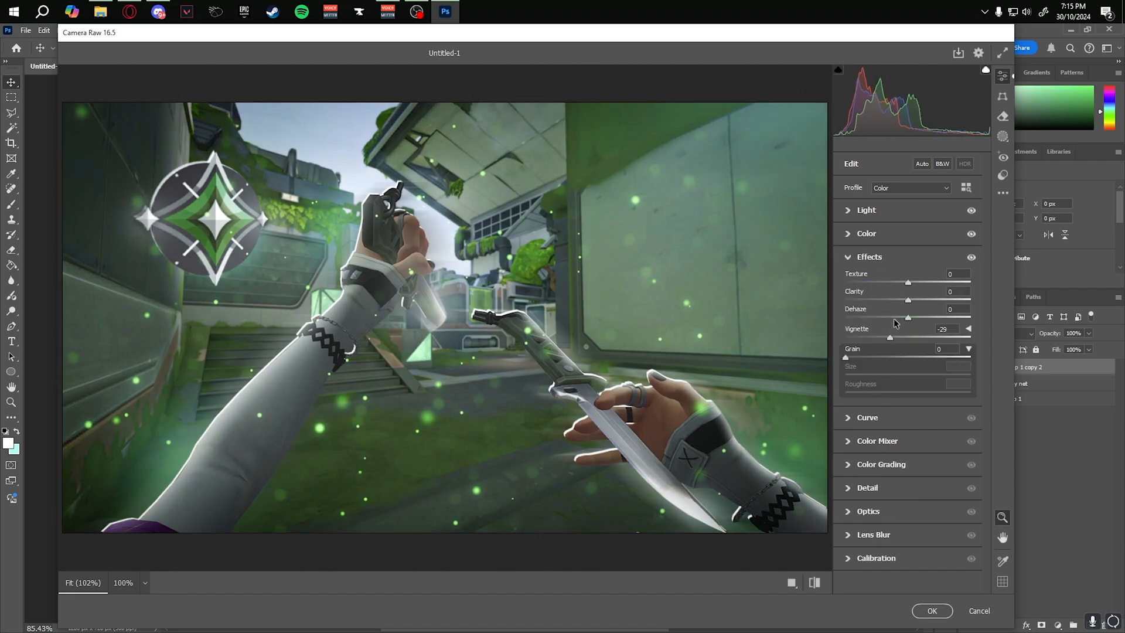
drag(910, 316, 917, 286)
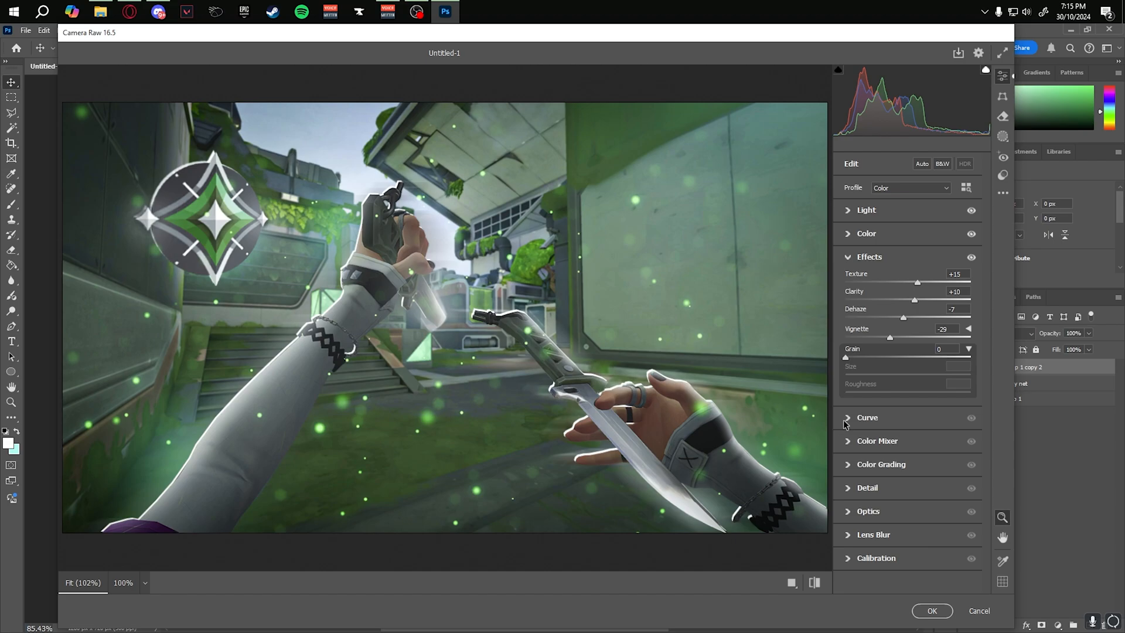
click(866, 423)
click(846, 306)
click(847, 314)
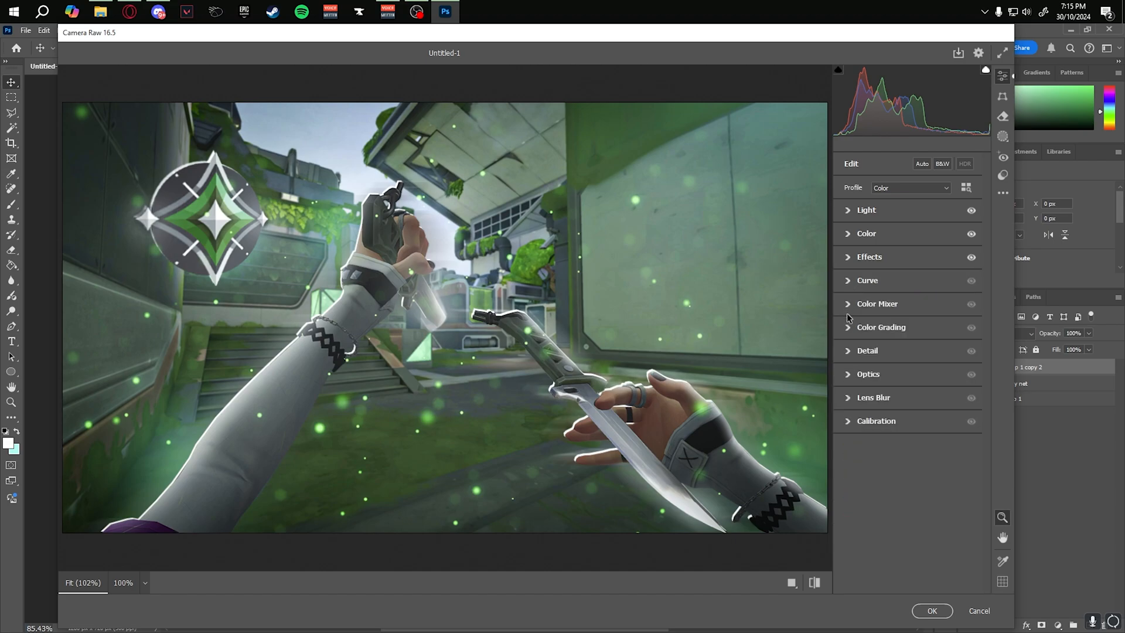
click(849, 351)
click(849, 351)
click(932, 610)
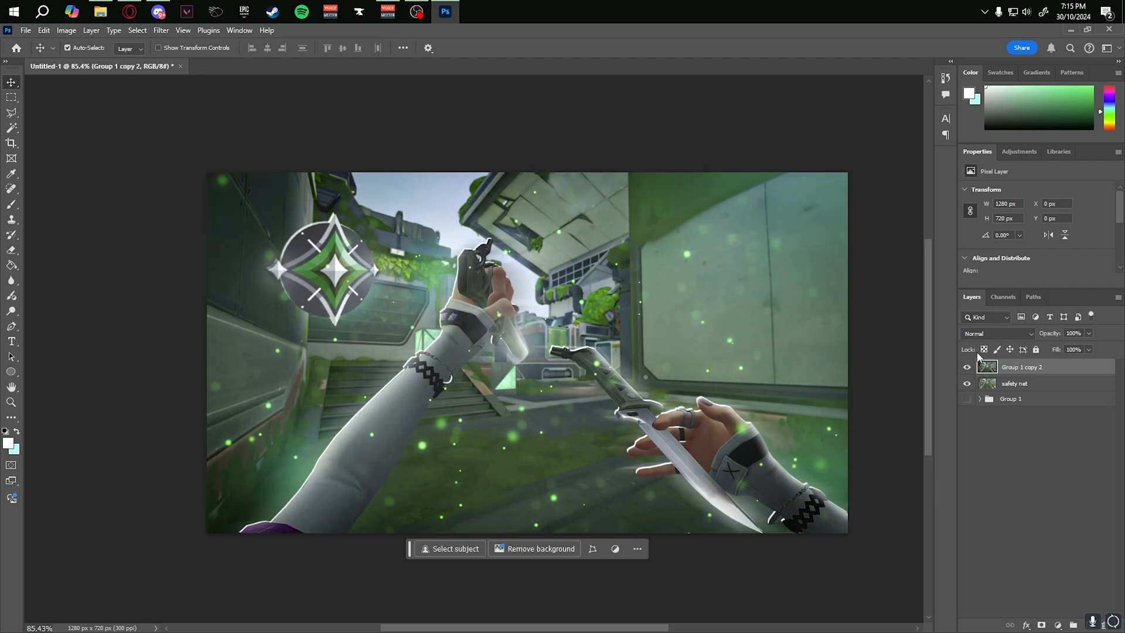
Step: Compare the filtered layer with the one beneath and rename it "edited raw"
click(967, 366)
click(967, 367)
double_click(1024, 368)
text(edited raw)
key(Return)
Step: Apply Camera Raw's Creative preset Warm Contrast to a duplicate of the edited raw layer, naming the copy "warm contrast"
key(ctrl+j)
click(161, 30)
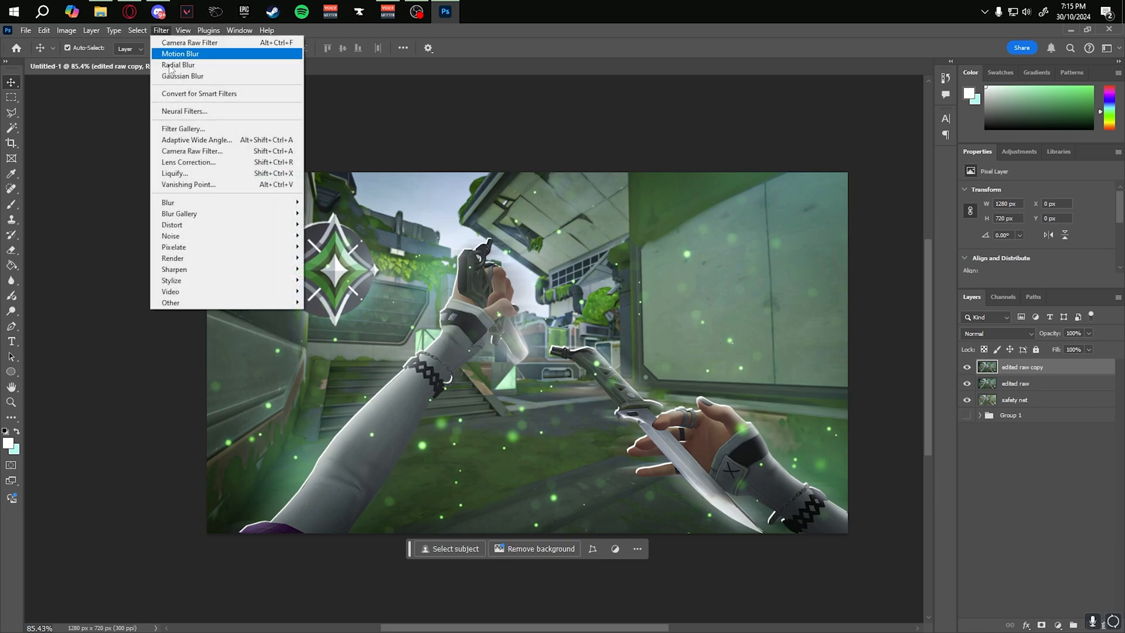
click(181, 151)
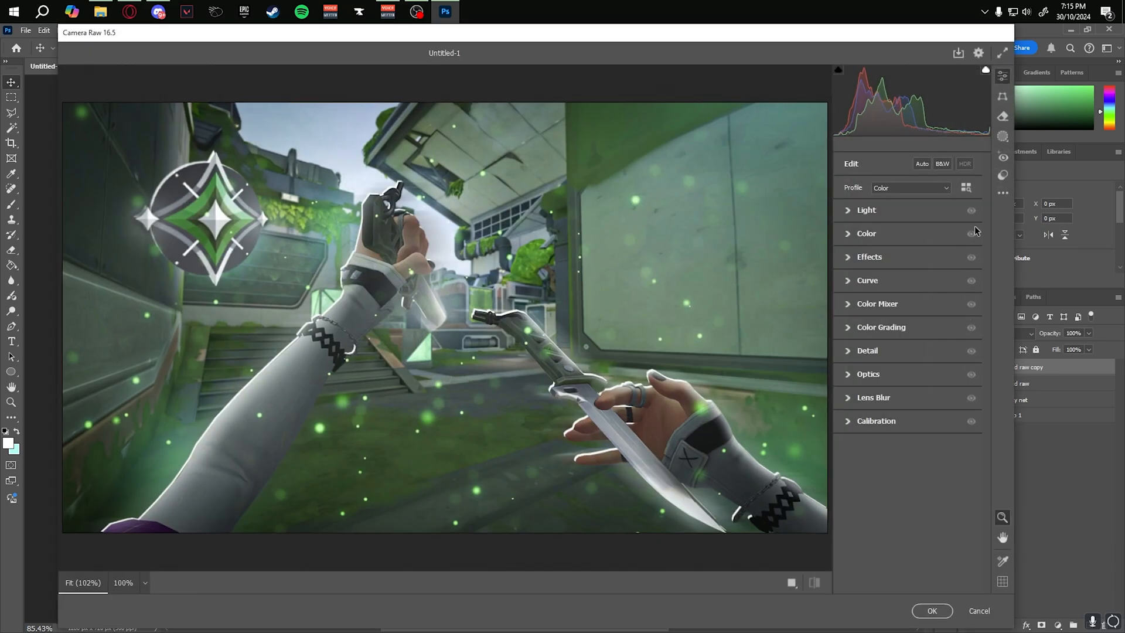
click(1003, 176)
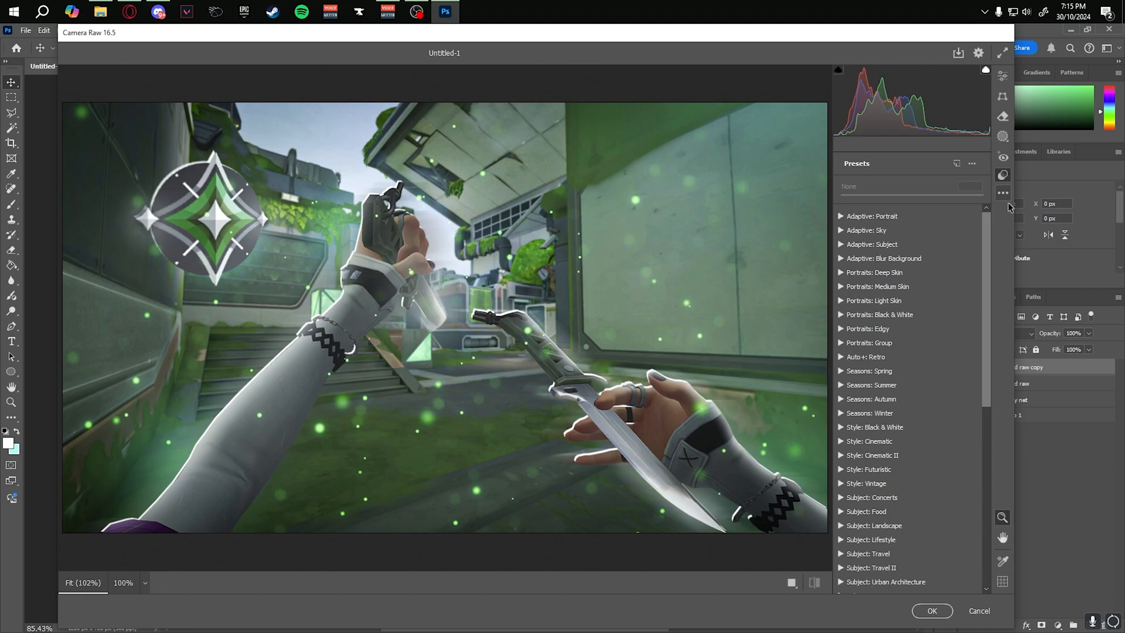
scroll(988, 303, down, 3)
scroll(879, 351, down, 5)
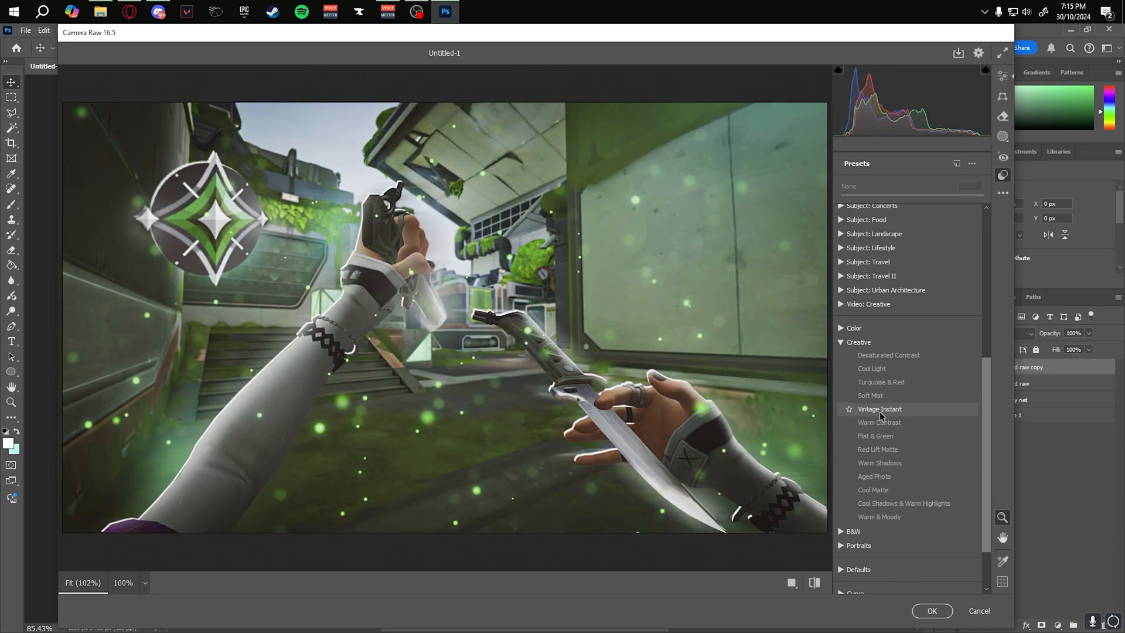
click(880, 430)
click(931, 611)
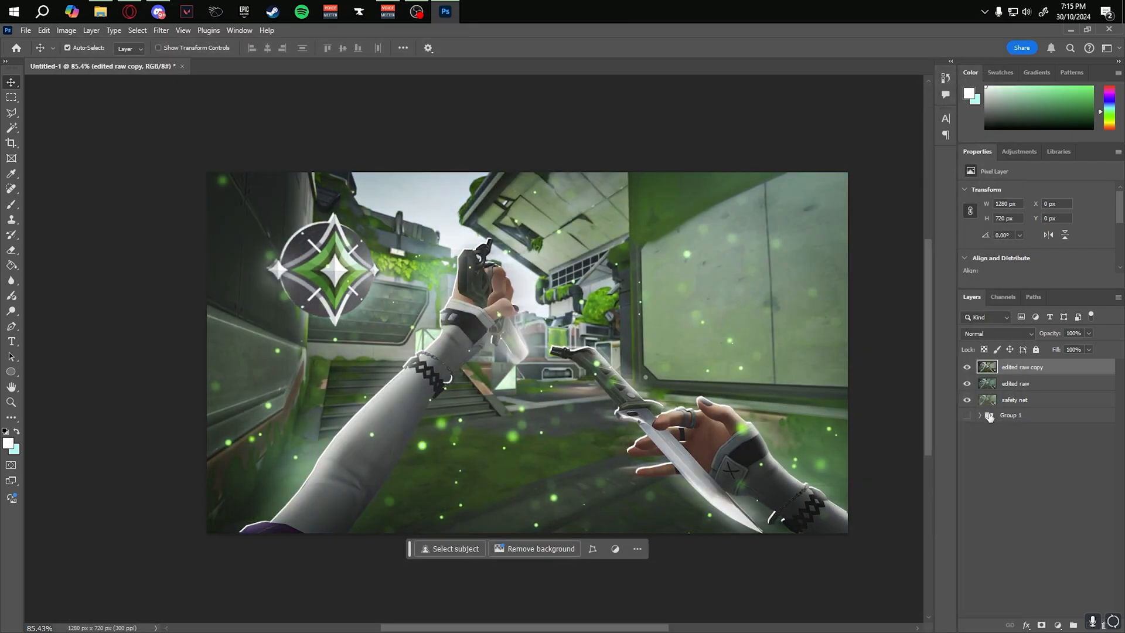
double_click(1022, 367)
text(warm contrast)
Step: Apply Camera Raw's Creative preset Red Lift Matte to a duplicate of the edited raw layer and rename the copy "red lift matte"
click(1055, 381)
key(ctrl+j)
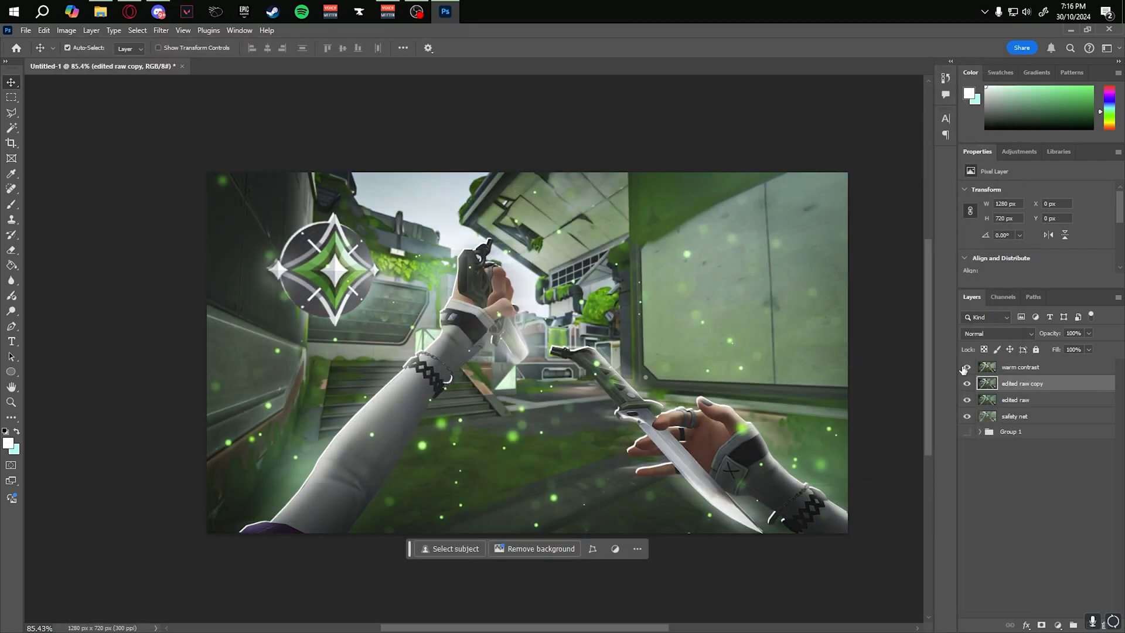
click(160, 30)
click(188, 173)
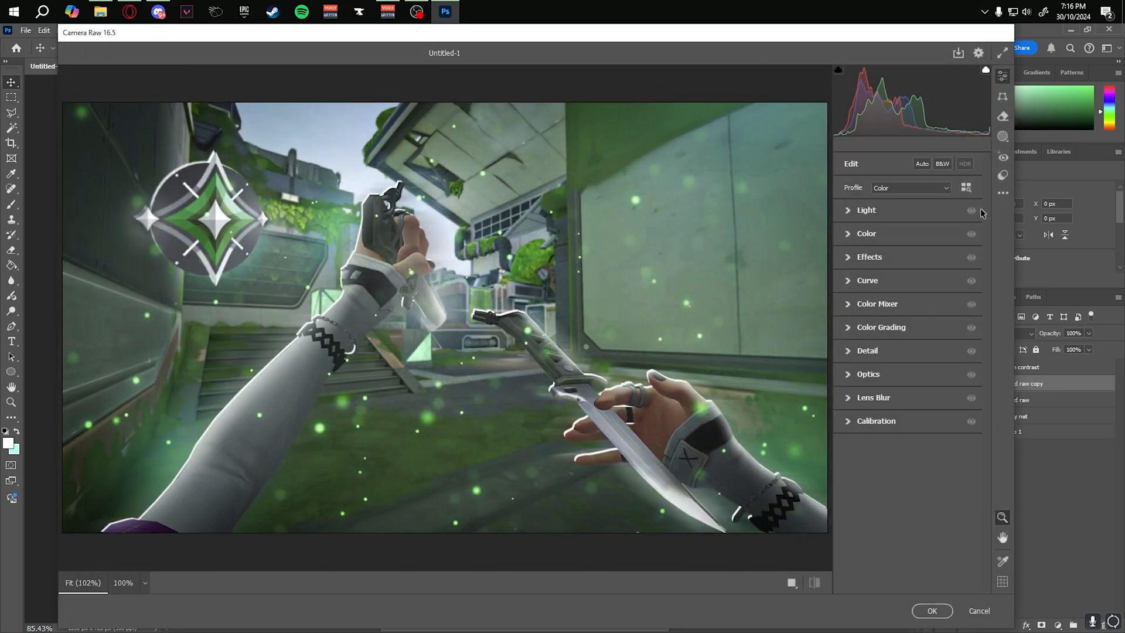
click(1002, 174)
drag(989, 280, 986, 431)
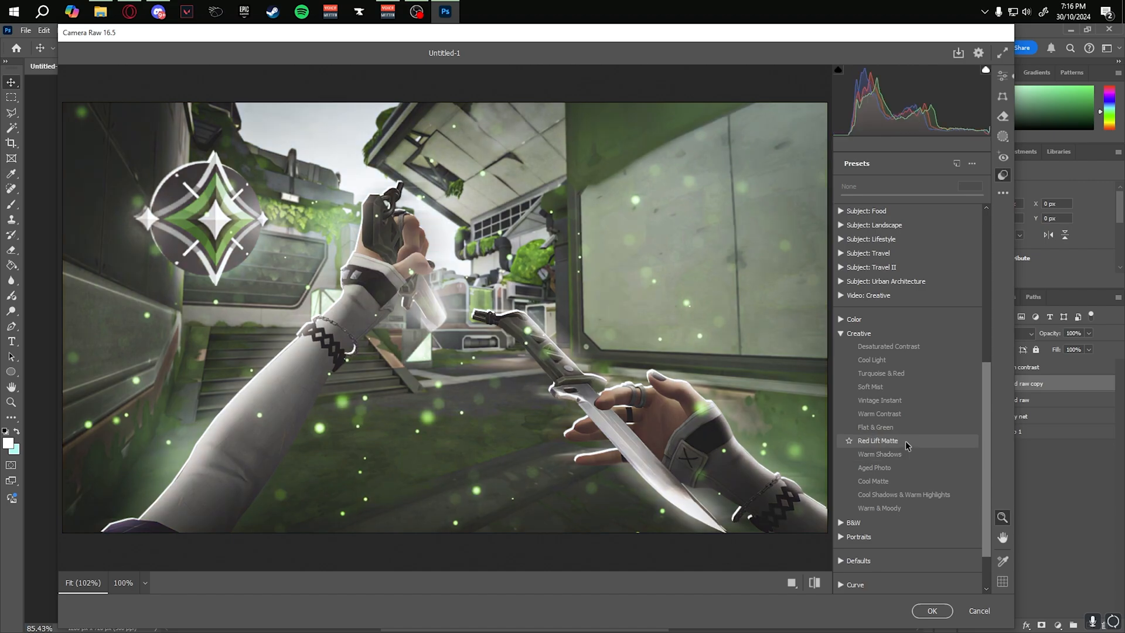
click(905, 440)
click(931, 611)
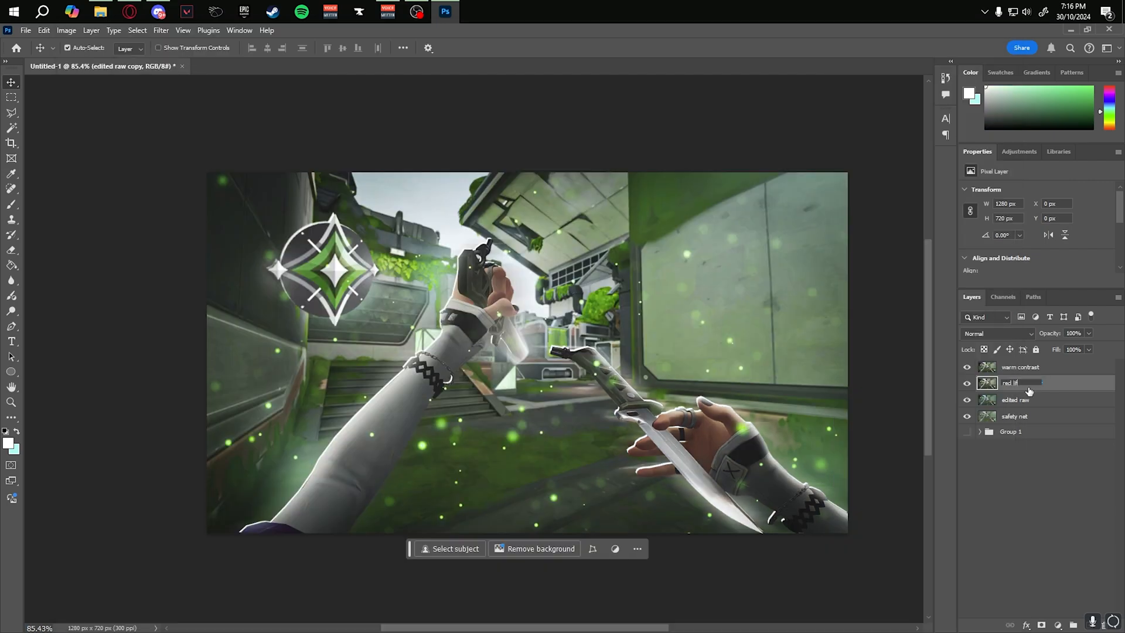
text(te)
key(Return)
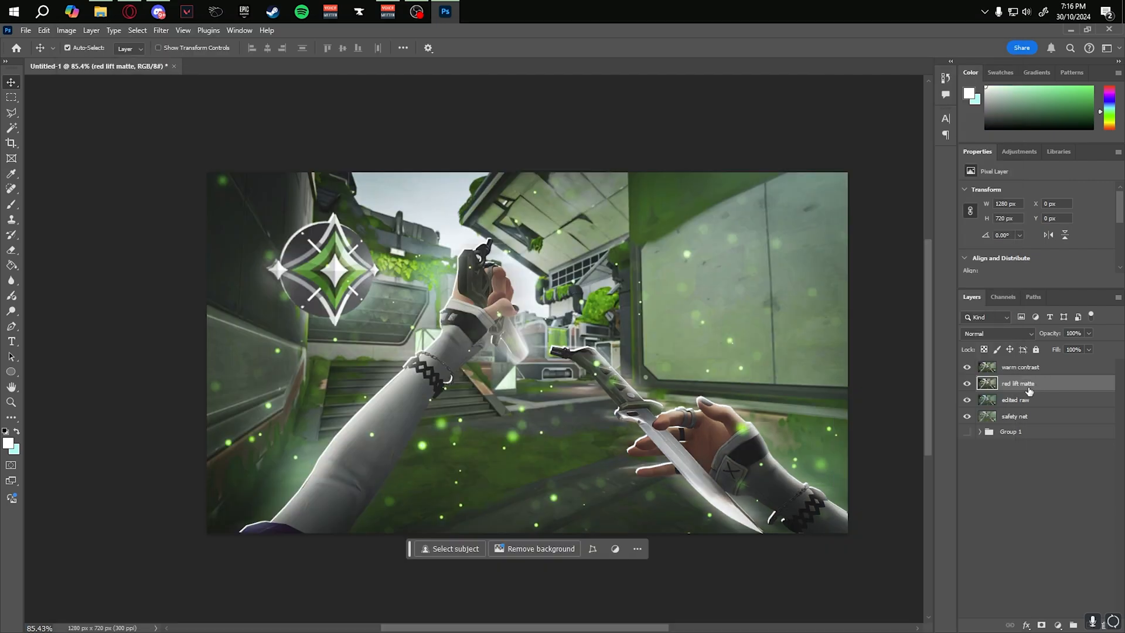
Step: Compare the warm contrast and red lift matte versions, and group the edited raw, safety net and Group 1 layers together
click(966, 368)
click(966, 367)
shift+click(1022, 434)
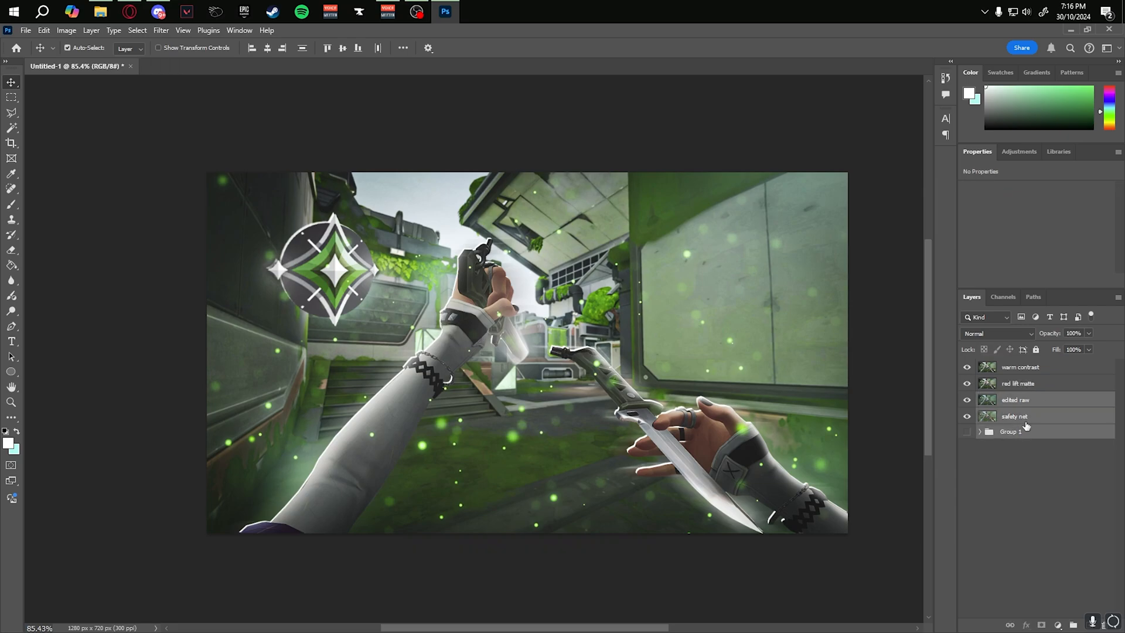
key(ctrl+g)
click(1022, 385)
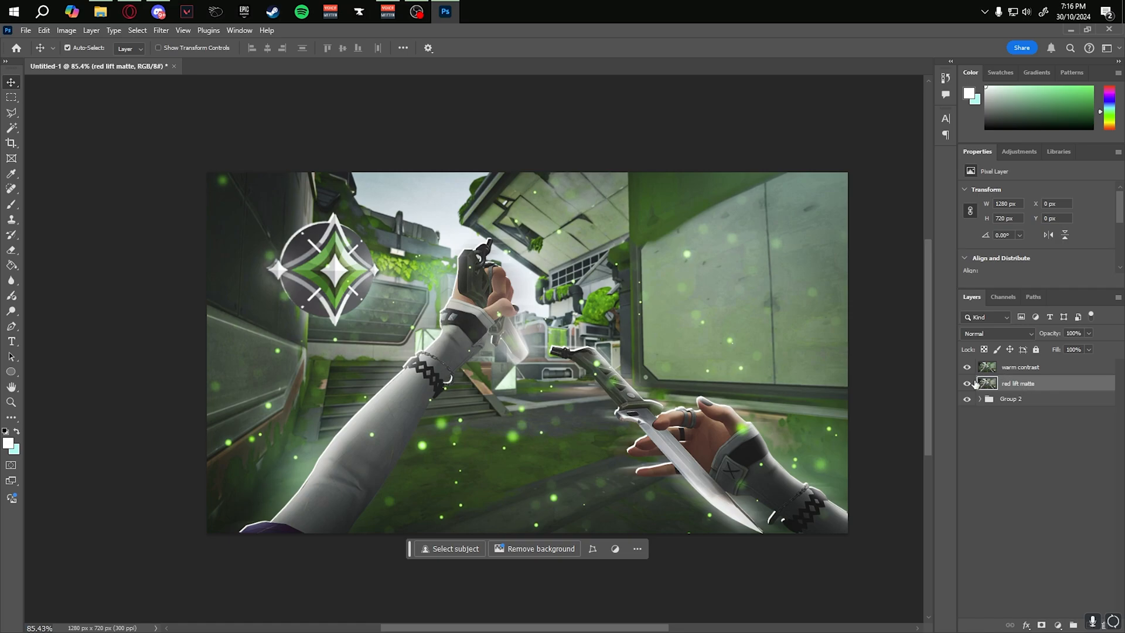
Step: Duplicate the warm contrast layer and apply a Gaussian Blur with a 1 pixel radius to the copy
click(1019, 368)
key(ctrl+j)
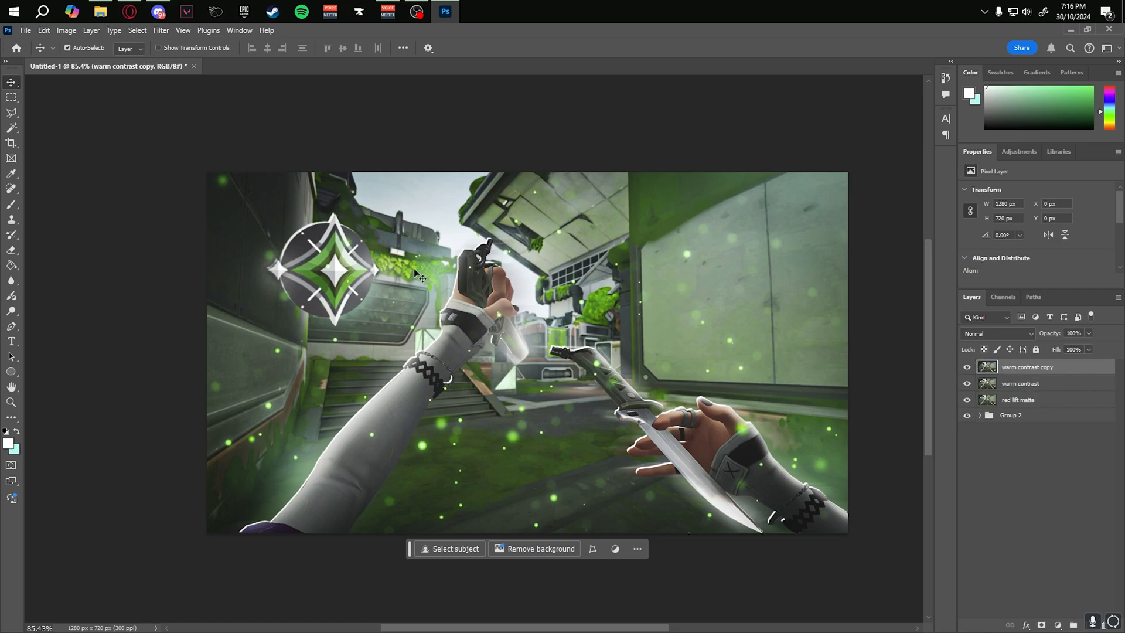
click(161, 29)
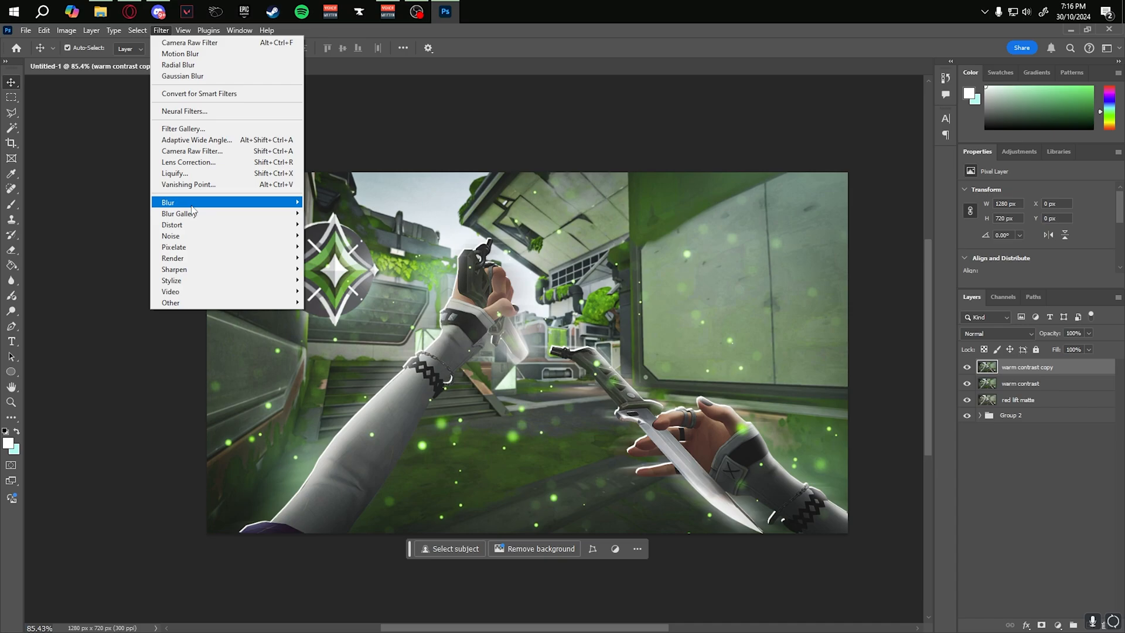
mouse_move(193, 204)
click(331, 247)
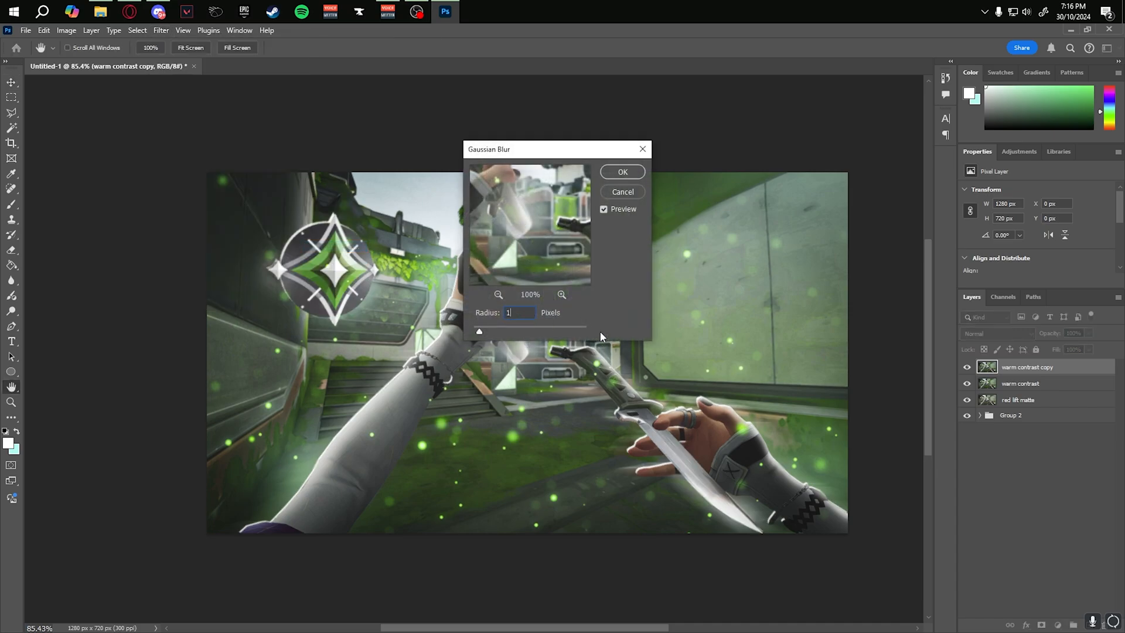
click(621, 172)
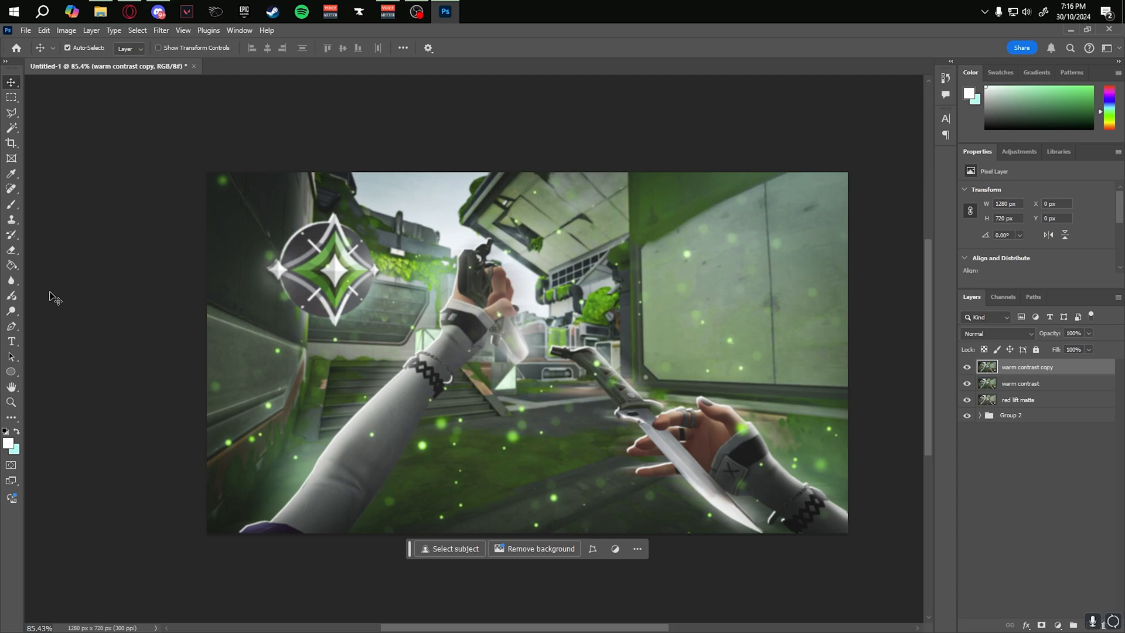
Step: Erase the blurred copy over the rank icon, both hands and the knife with a large soft eraser, undoing the last stray stroke
key(e)
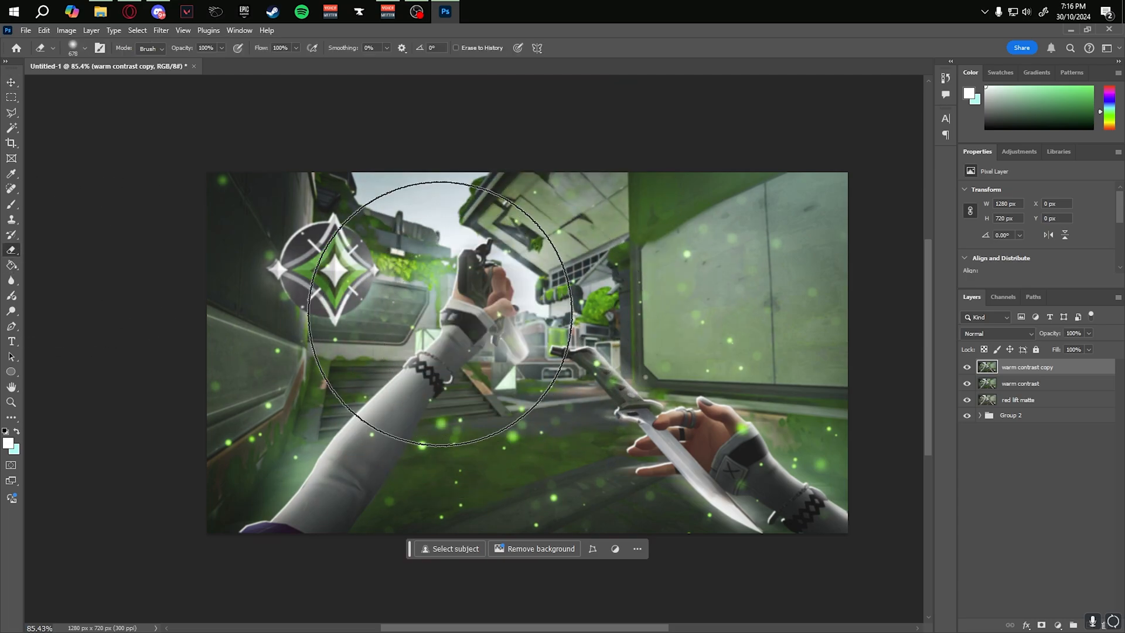
mouse_move(473, 295)
alt+mouse_down()
mouse_move(428, 325)
mouse_move(340, 322)
mouse_move(362, 290)
mouse_move(319, 281)
alt+mouse_up()
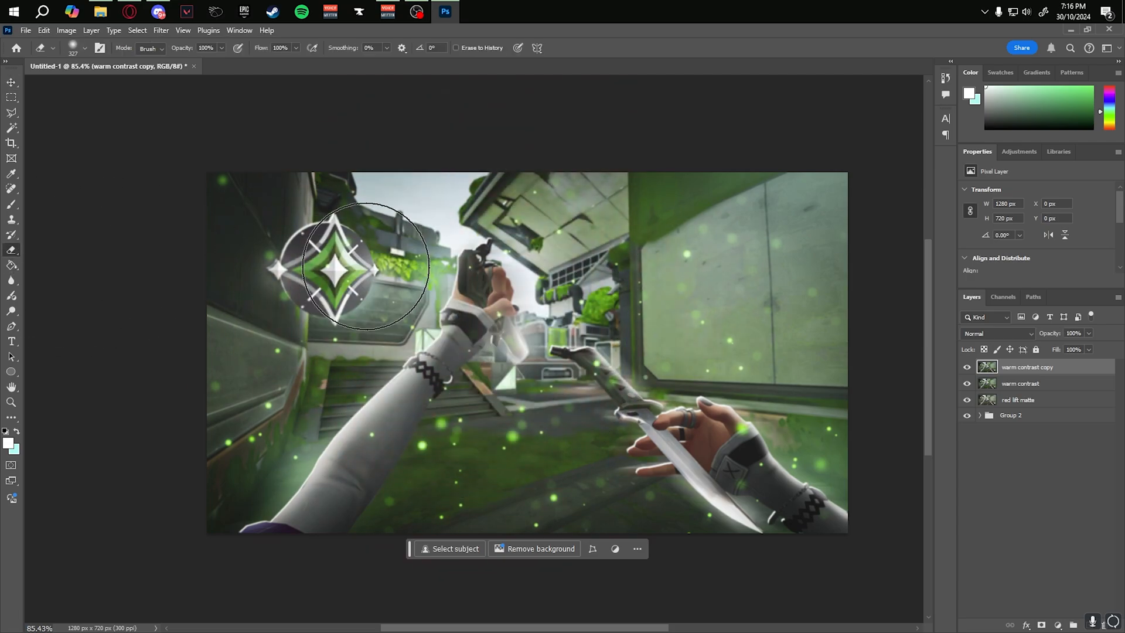
mouse_move(461, 360)
mouse_down()
mouse_move(481, 359)
mouse_move(468, 360)
mouse_up()
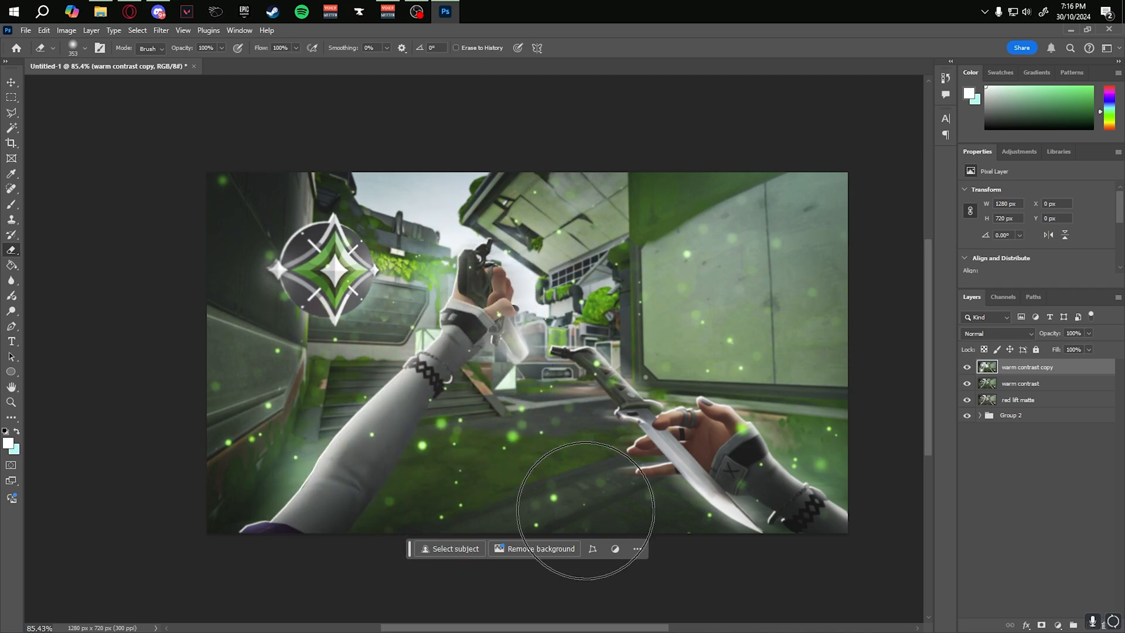
drag(602, 427, 598, 422)
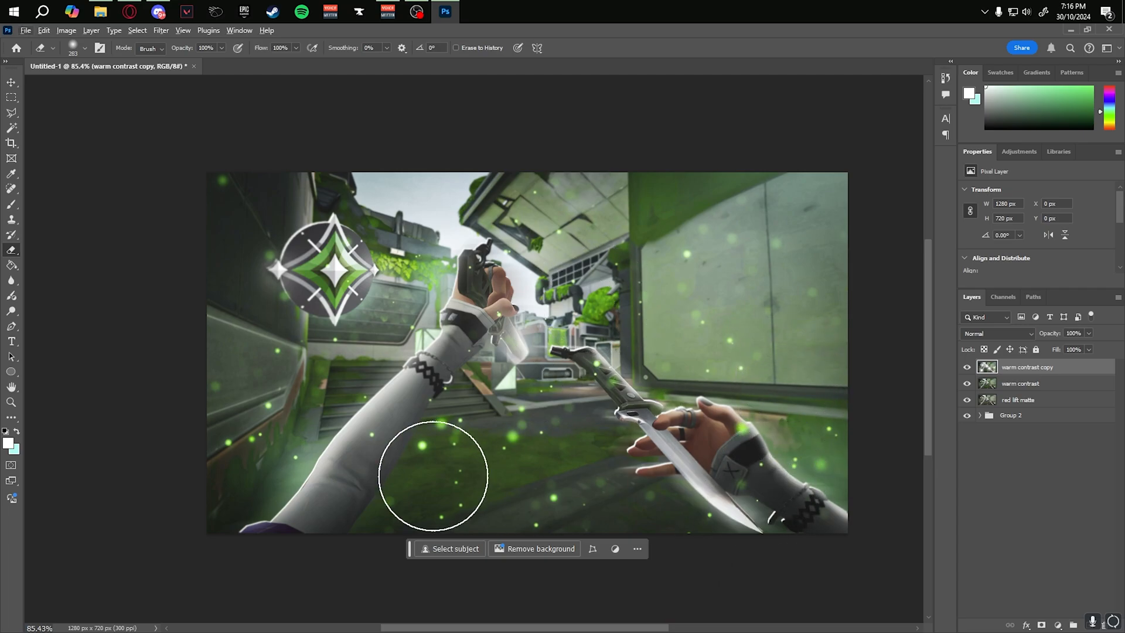
drag(622, 256, 691, 256)
mouse_move(573, 264)
mouse_down()
mouse_move(565, 383)
mouse_move(489, 406)
mouse_up()
key(ctrl+z)
key(v)
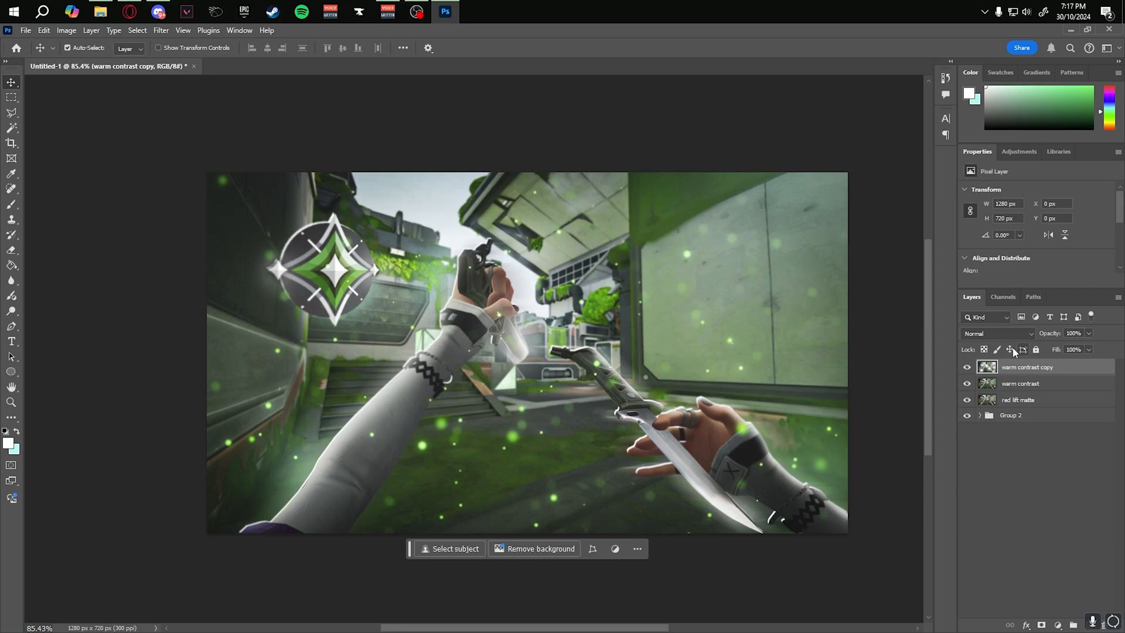
Step: Duplicate the warm contrast layer and merge the duplicate with the partly erased blurred copy above it
click(1037, 384)
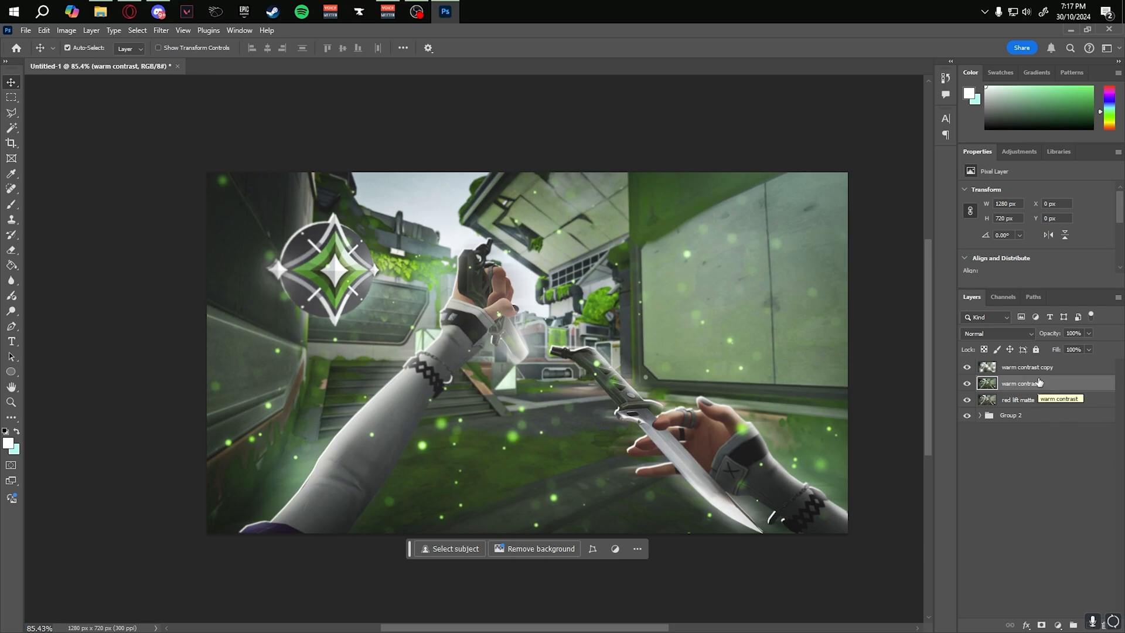
key(ctrl+j)
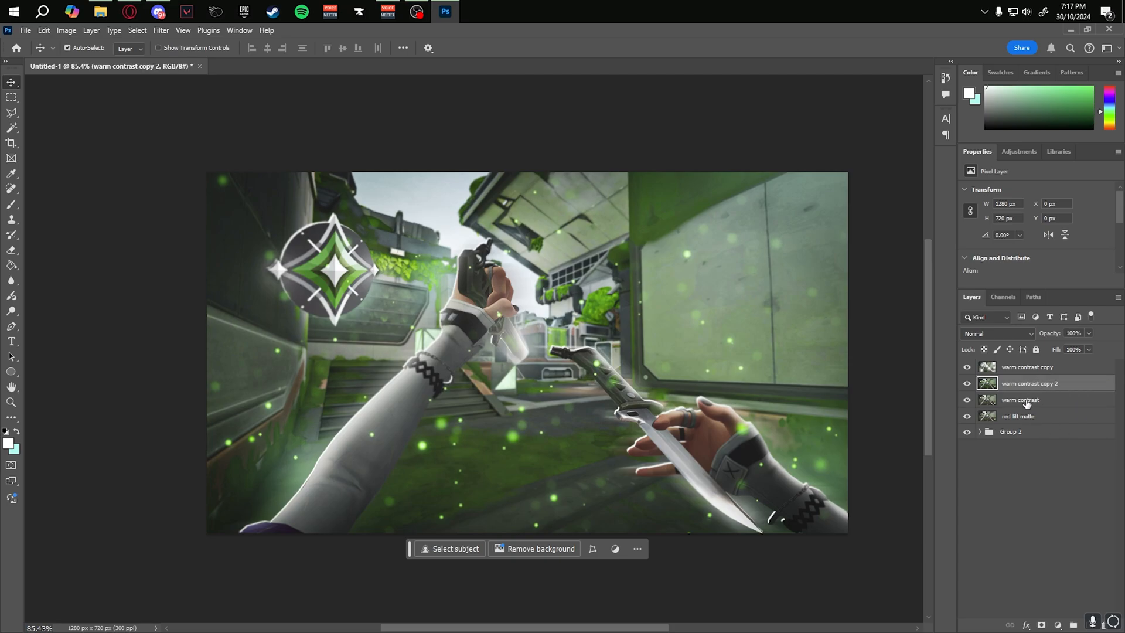
click(1027, 401)
click(1034, 382)
ctrl+click(1036, 367)
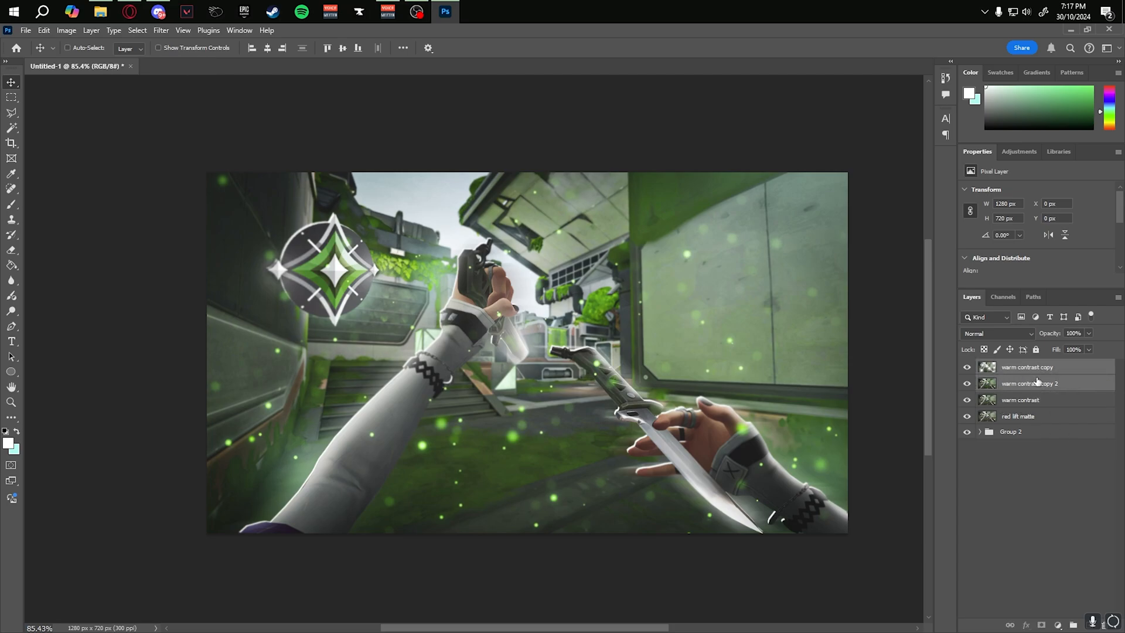
key(ctrl+e)
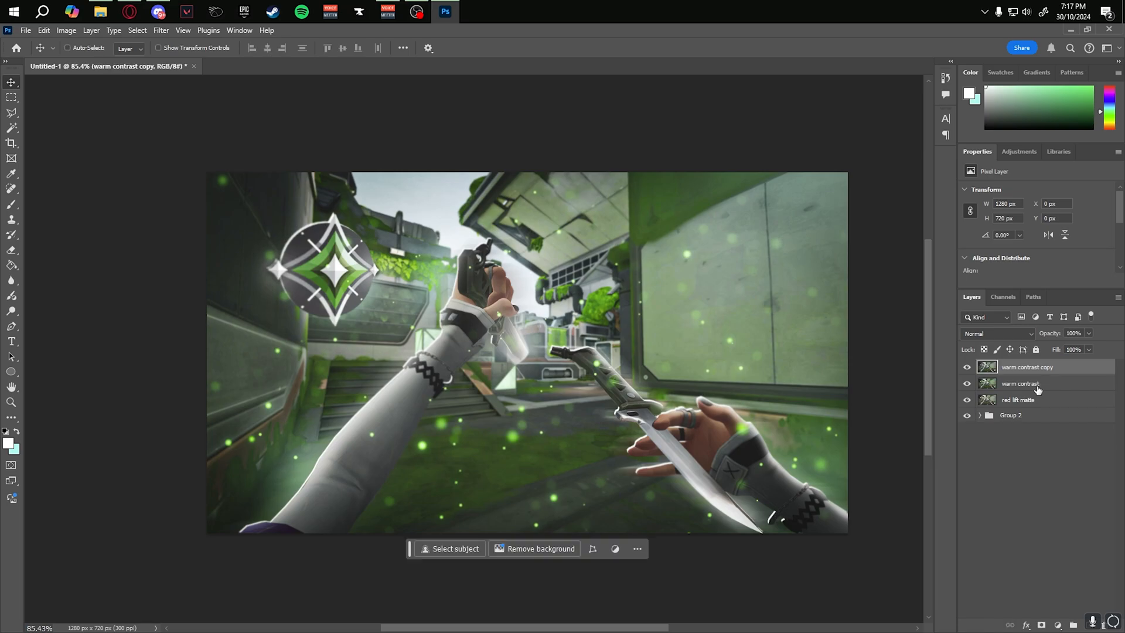
Step: Duplicate the merged layer, turn off one colour channel in its blending options and shift it about 1 px to the right
key(ctrl+j)
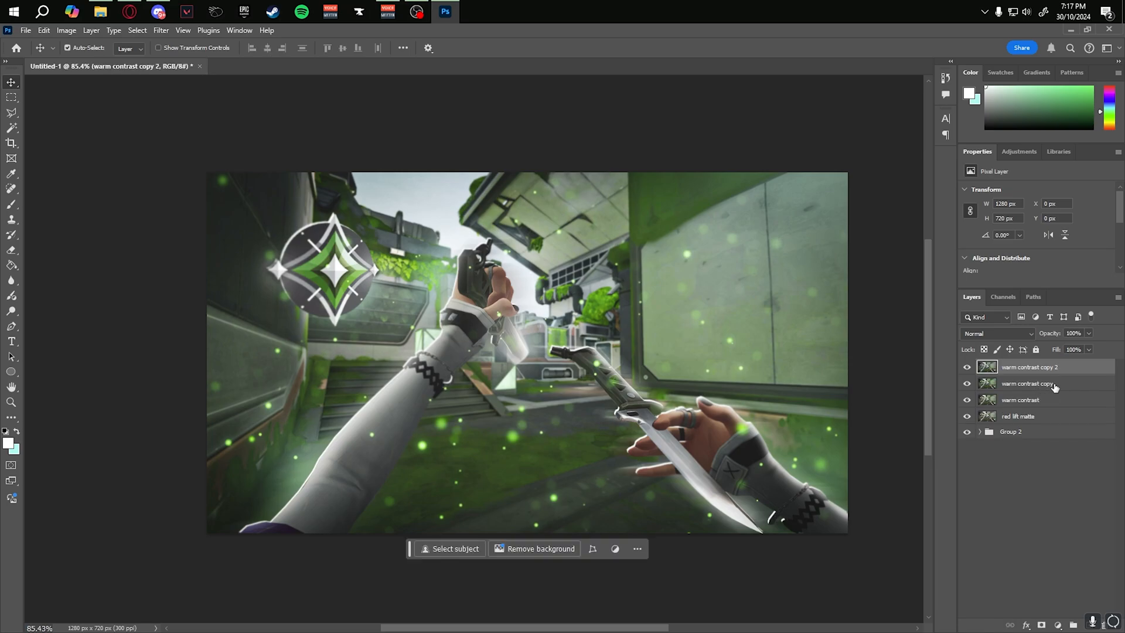
double_click(1095, 371)
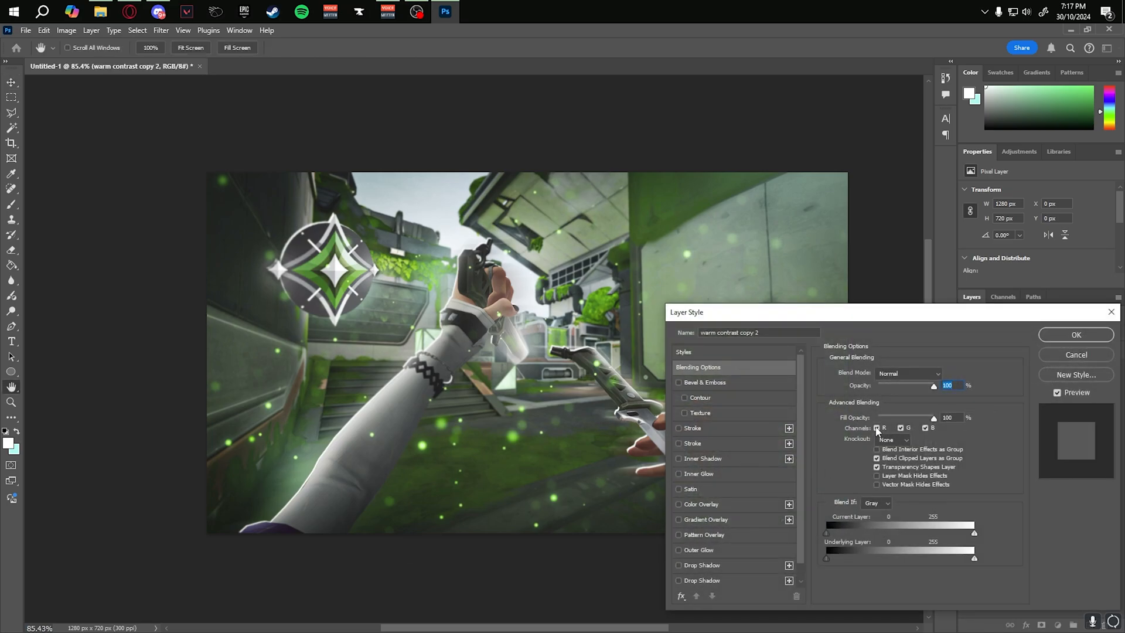
click(1090, 340)
key(ctrl+t)
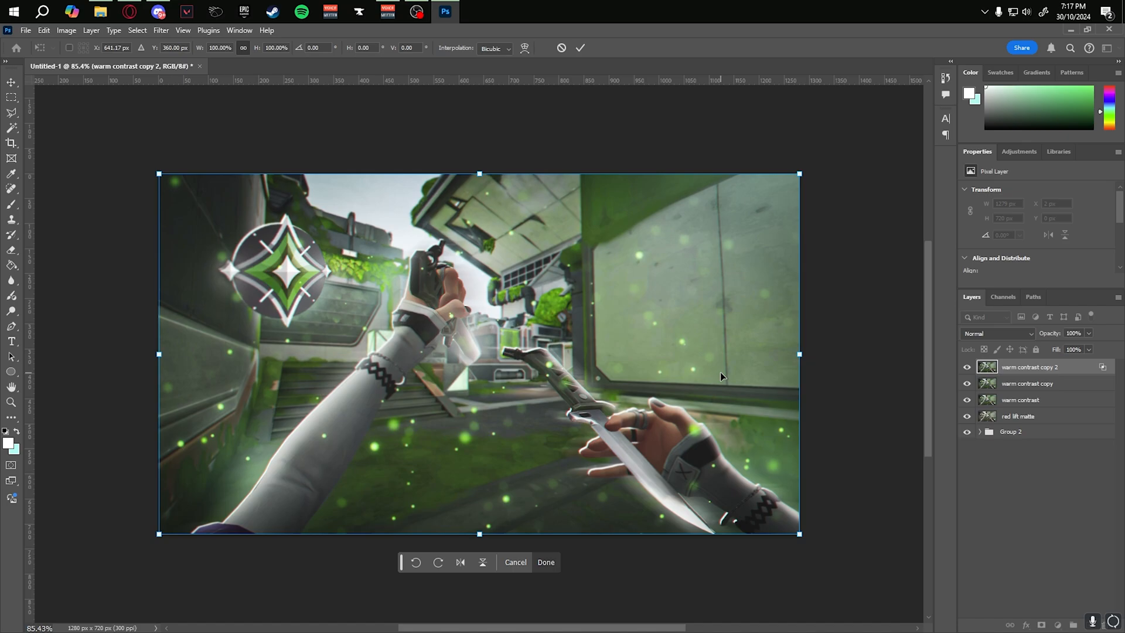
click(134, 258)
Step: Rename the merged layer "blur" and the channel-shifted copy above it "distort blur"
double_click(1033, 367)
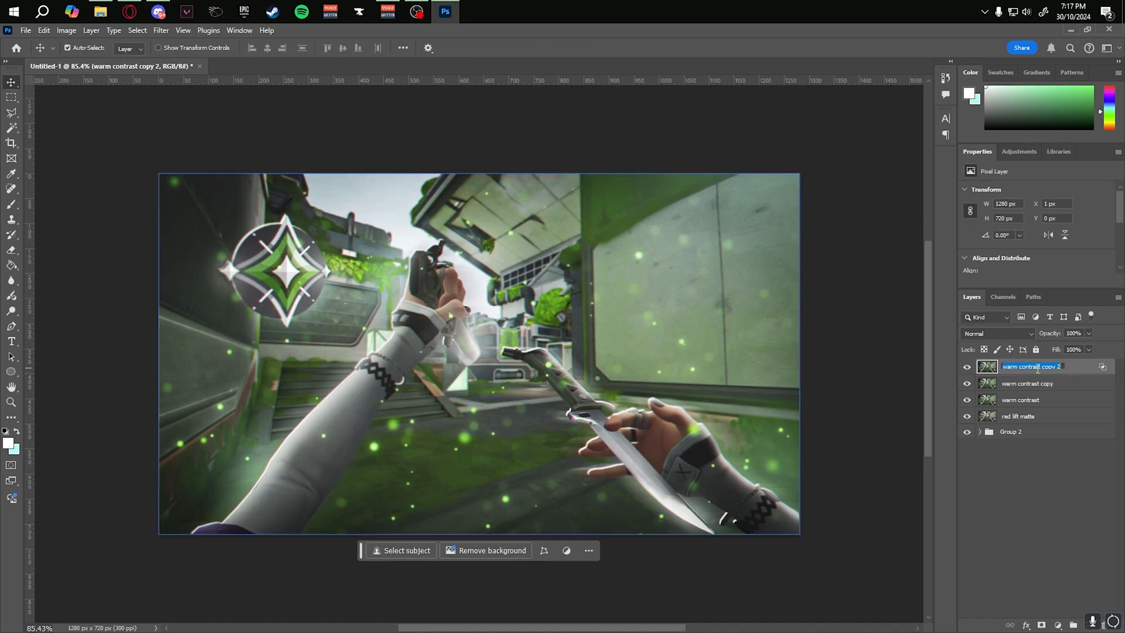
text(dis)
key(Escape)
double_click(1049, 383)
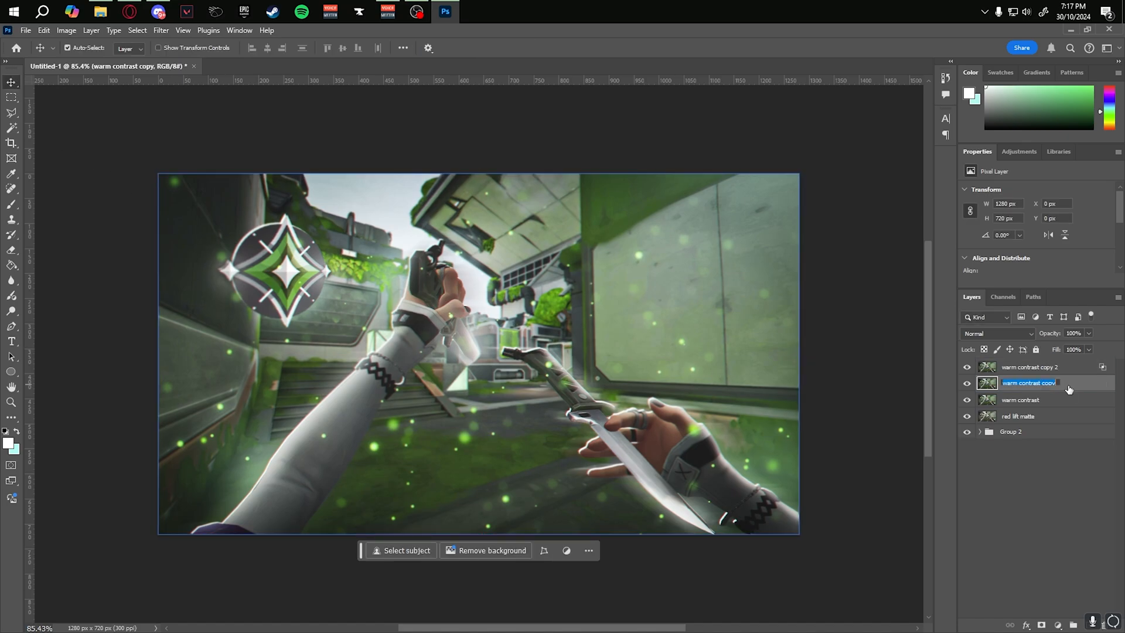
text(blur)
key(shift+Tab)
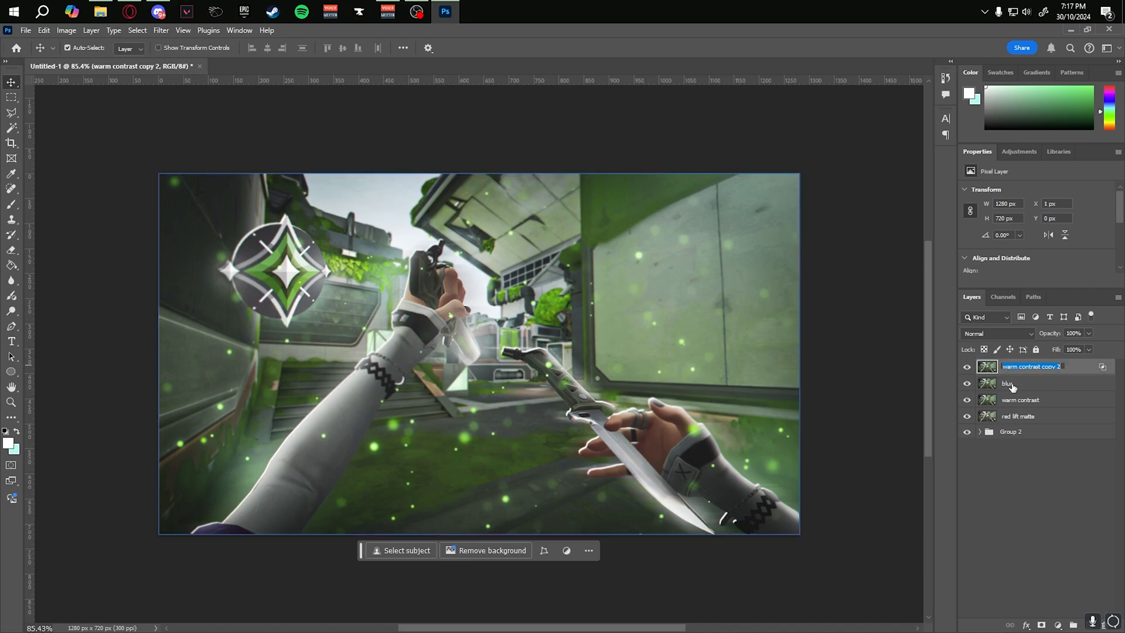
text(distort blur)
key(Return)
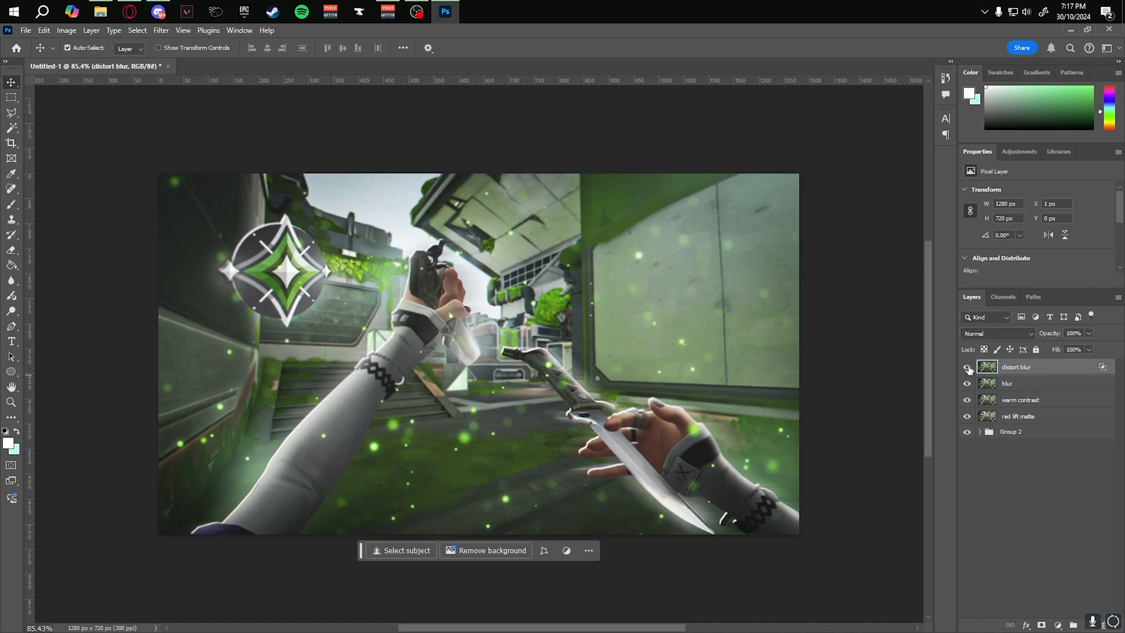
Step: Hide the distort blur layer and group it with the blur and warm contrast layers under the name "warm contrast"
click(967, 367)
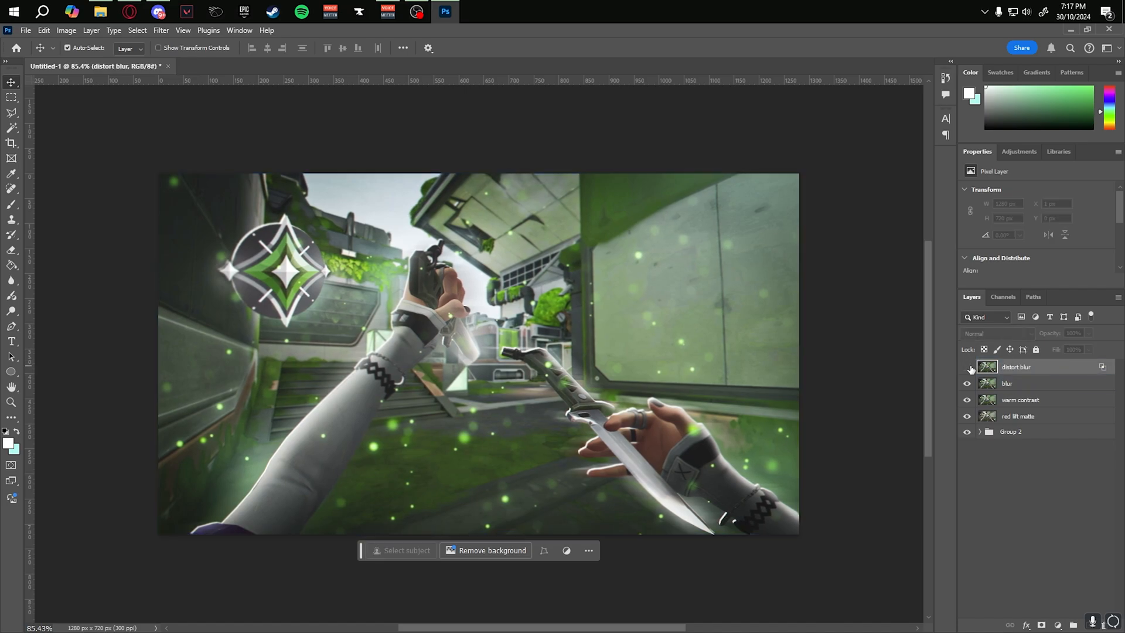
click(989, 403)
click(1020, 399)
shift+click(1026, 369)
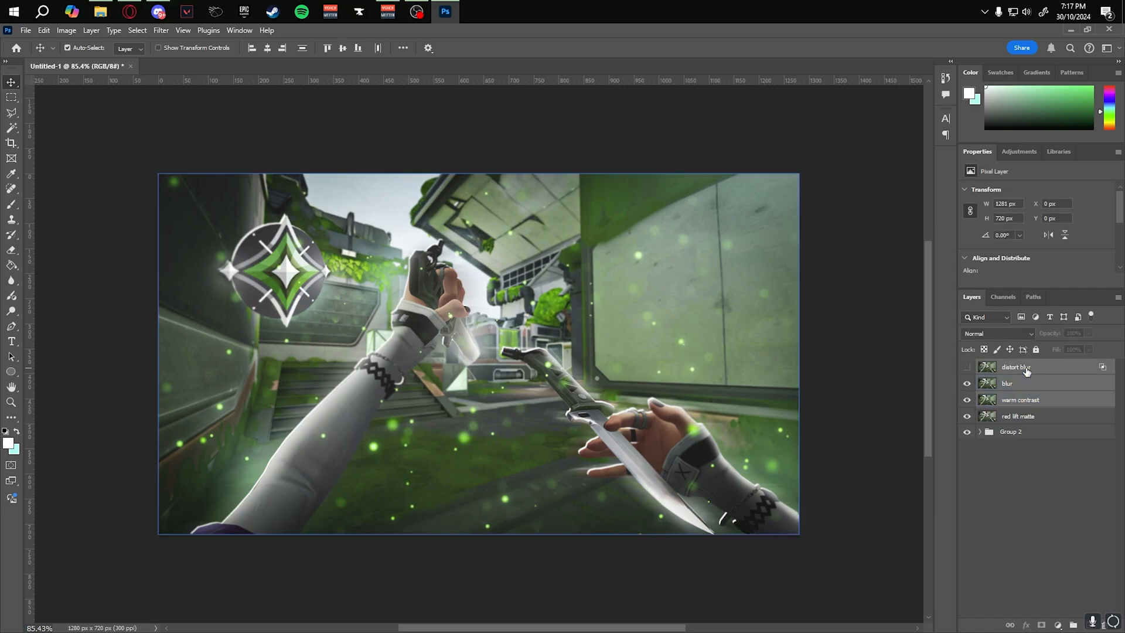
key(ctrl+g)
double_click(1015, 367)
text(warm contrast)
key(Return)
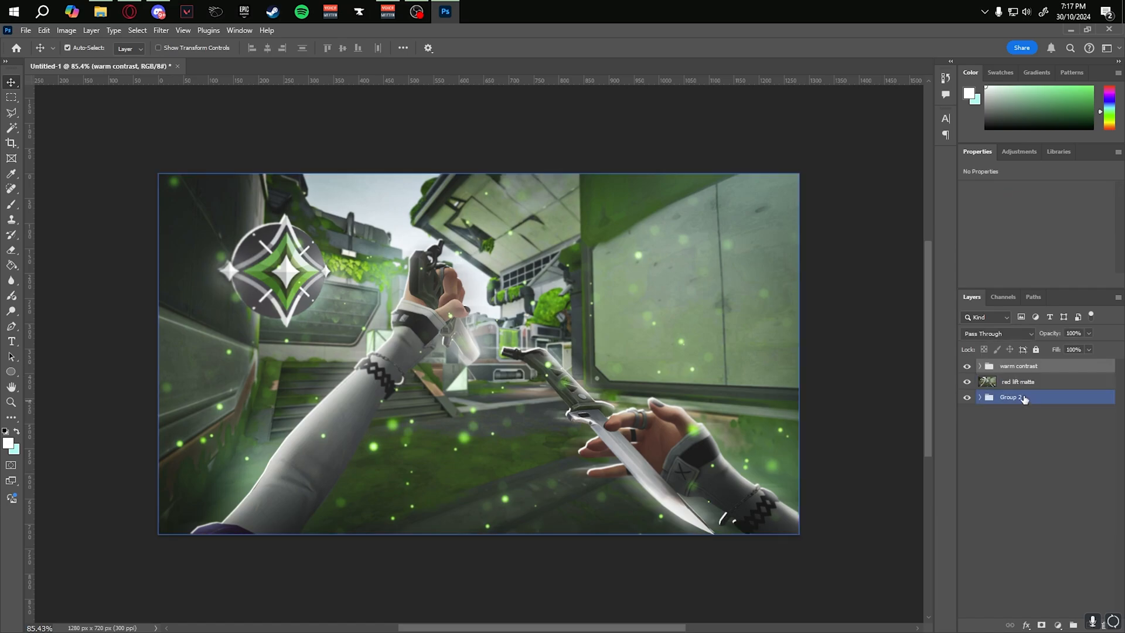
Step: With the warm contrast group hidden, blur a duplicate of the red lift matte layer and erase it over the rank icon, hands and knife
click(1022, 383)
key(ctrl+j)
key(e)
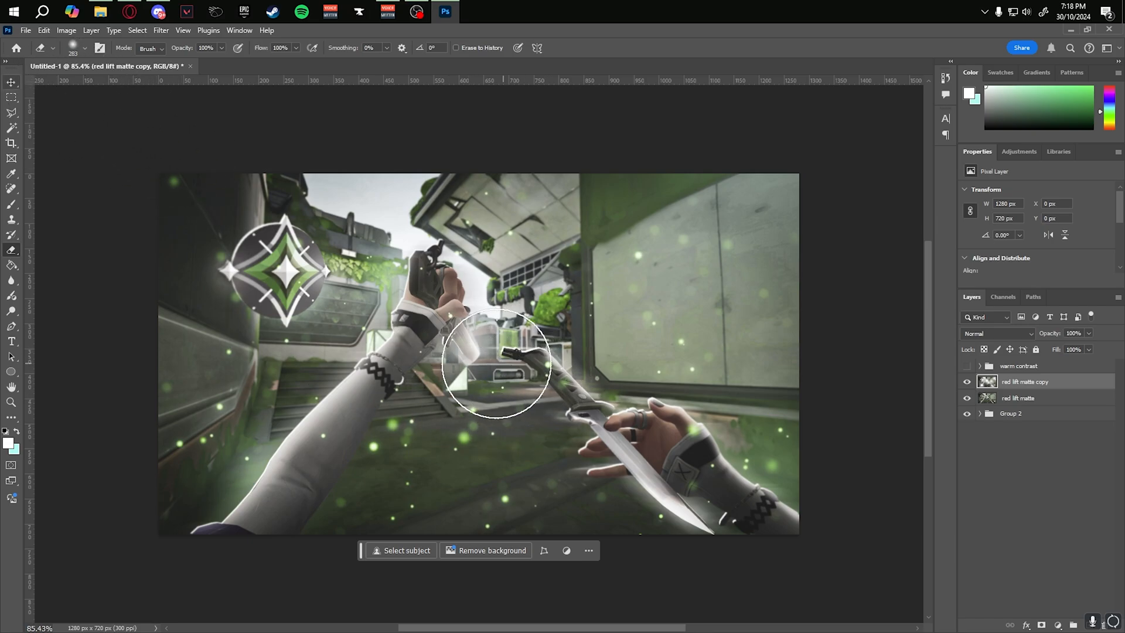
scroll(502, 352, up, 3)
scroll(461, 368, down, 3)
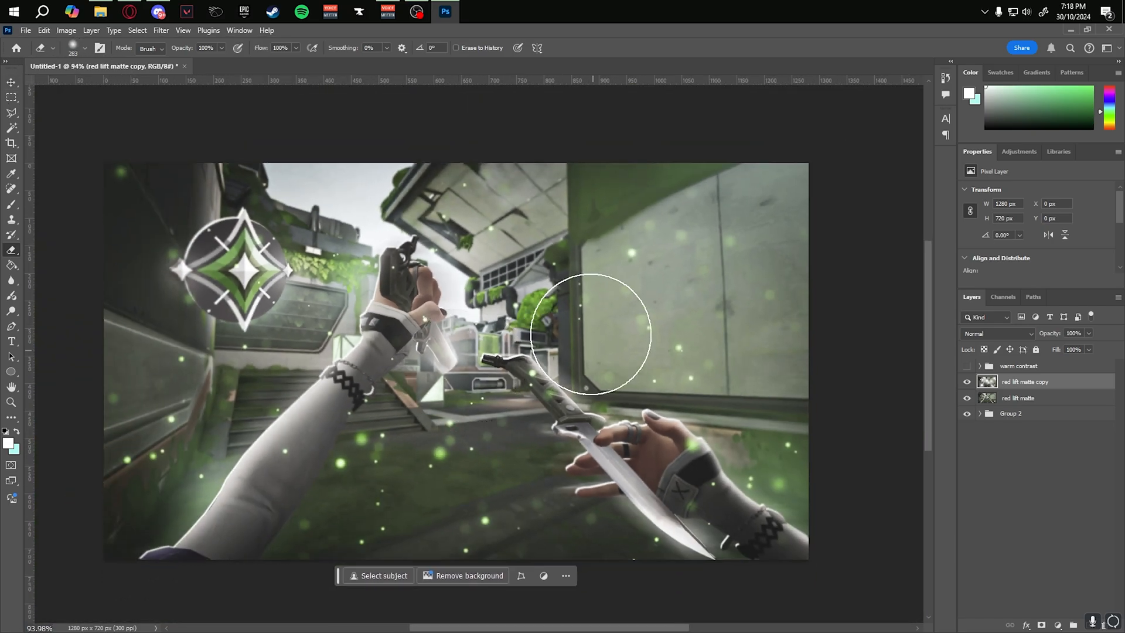
Step: Duplicate the red lift matte layer and merge the duplicate with the partly erased copy above it
click(1034, 403)
key(ctrl+j)
ctrl+click(1043, 387)
key(ctrl+e)
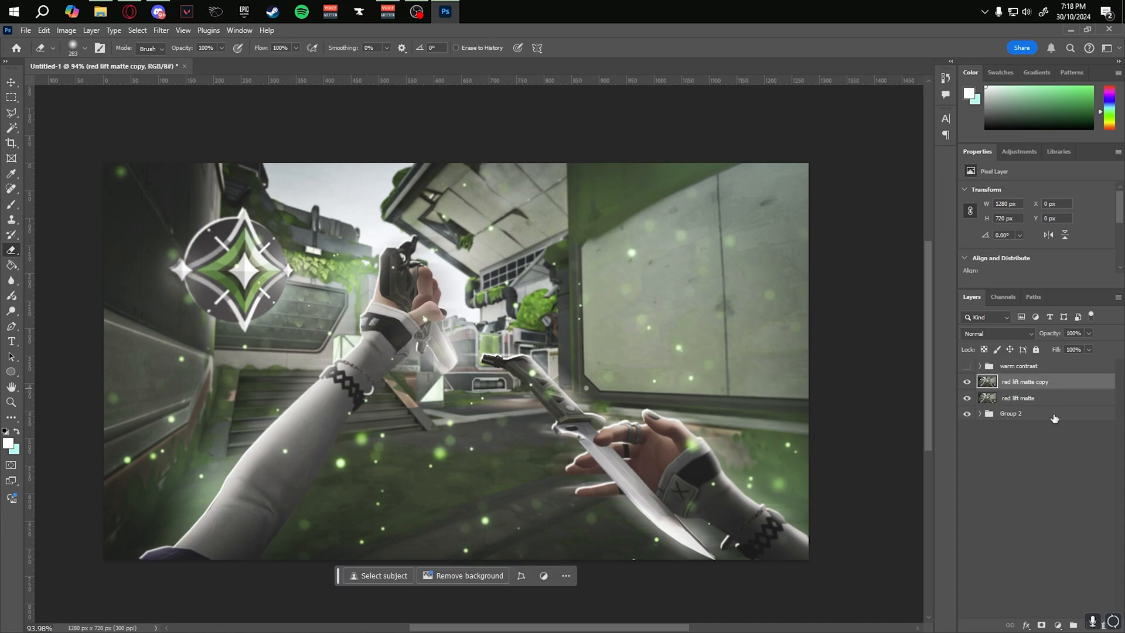
Step: Duplicate the red lift matte copy layer and switch off the blue channel in the duplicate's blending options
key(ctrl+j)
double_click(1079, 381)
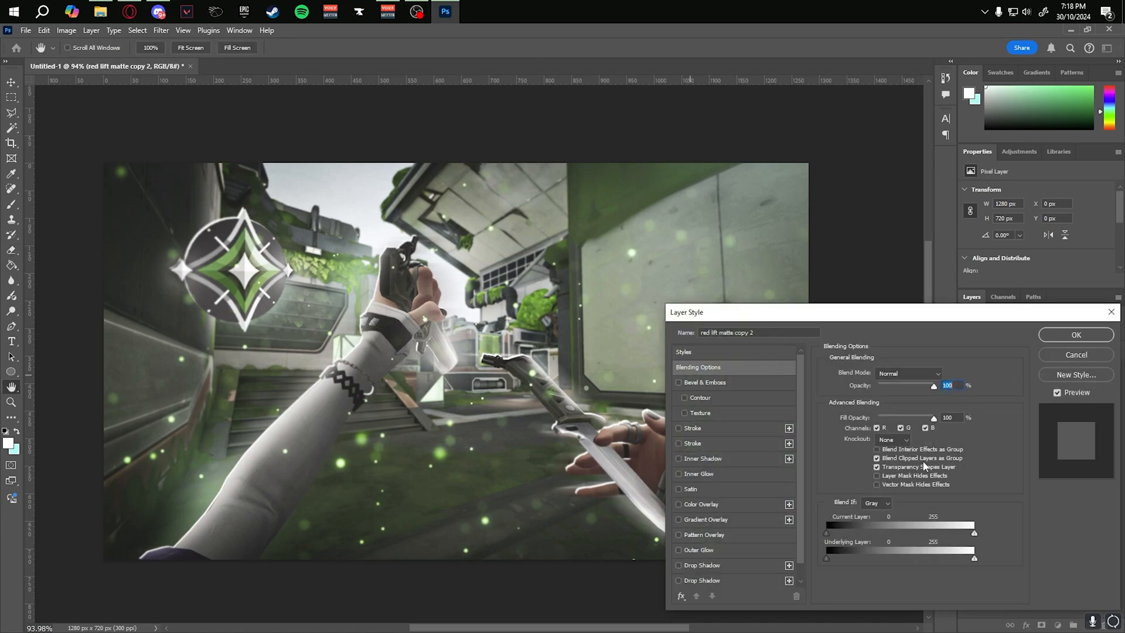
click(901, 428)
click(1068, 336)
key(ctrl+t)
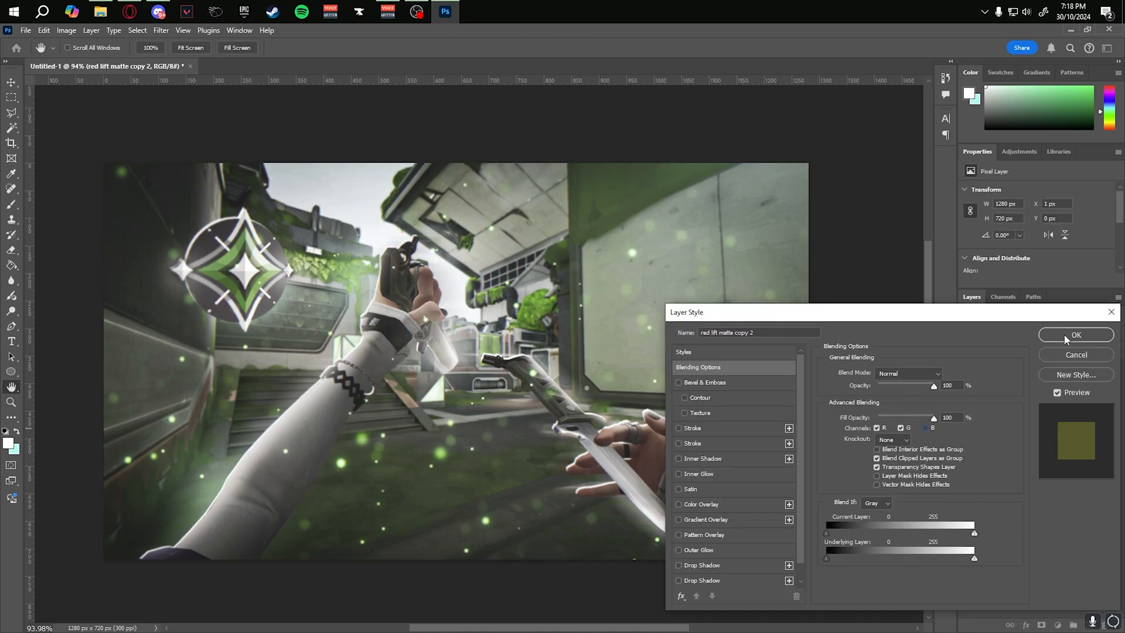
click(1069, 338)
Step: Nudge the duplicate with the disabled channel slightly to the right using Free Transform
key(ctrl+t)
key(Right)
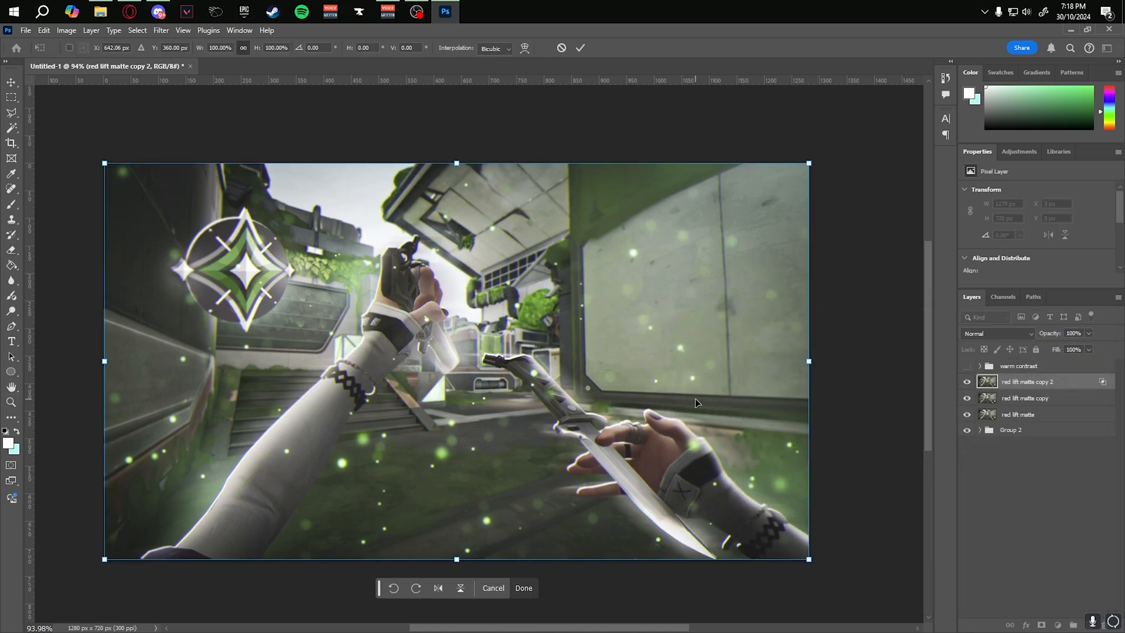
key(Return)
Step: Rename the channel-shifted copy "diostord blur" and the red lift matte copy layer below it "blur"
double_click(1048, 388)
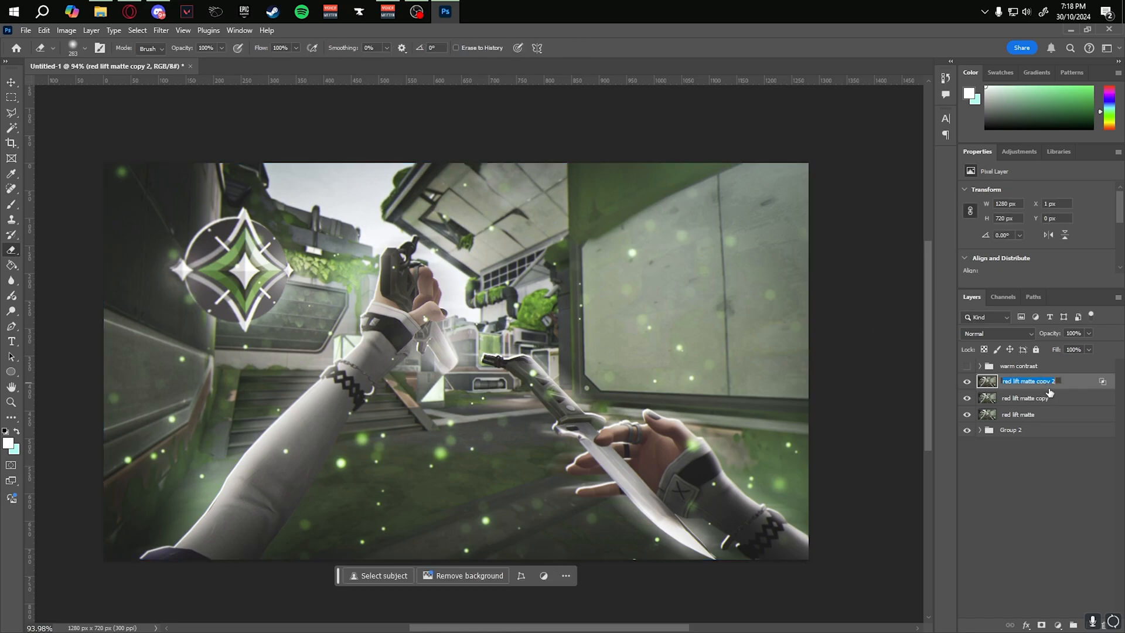
text(diostord blur)
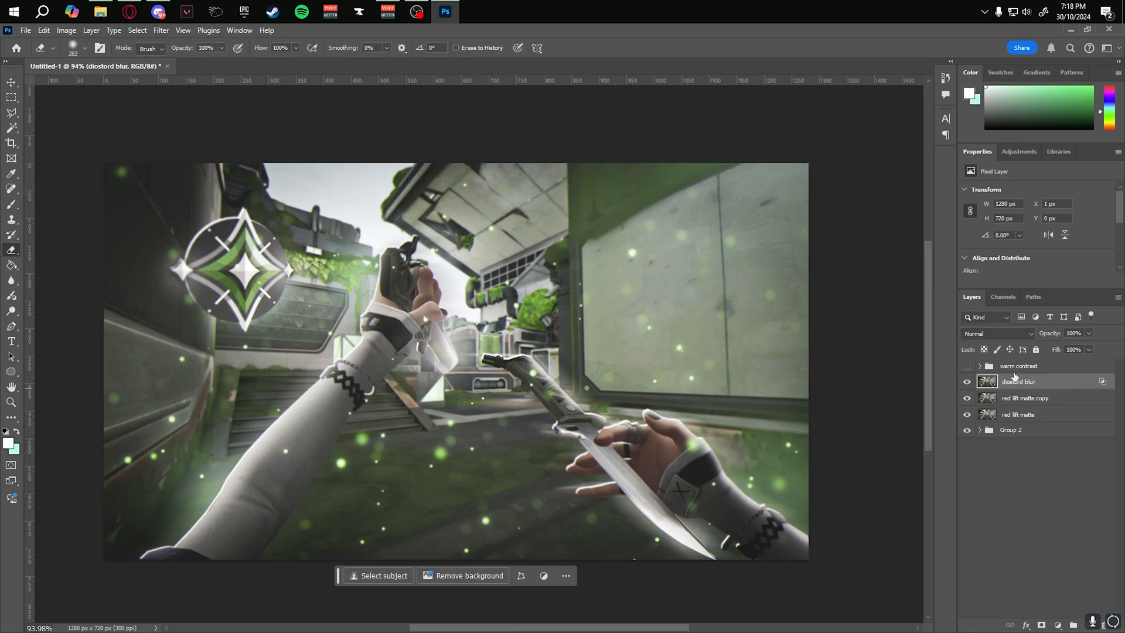
double_click(1032, 399)
text(blur)
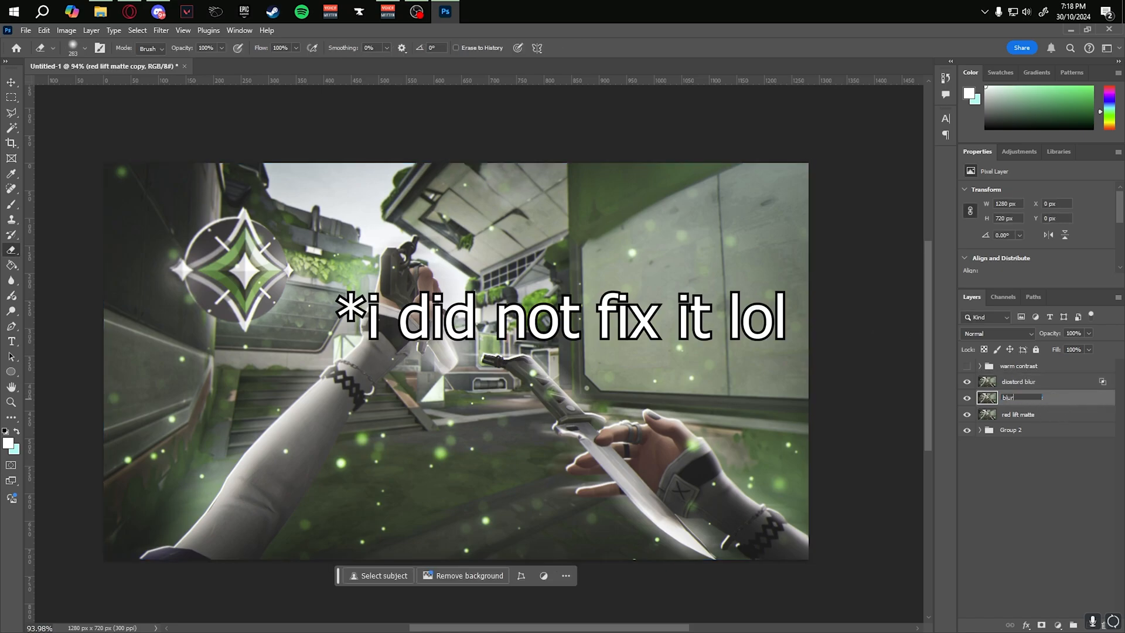
key(Return)
Step: Group the diostord blur, blur and red lift matte layers and name the group "red lift matte"
shift+click(1023, 417)
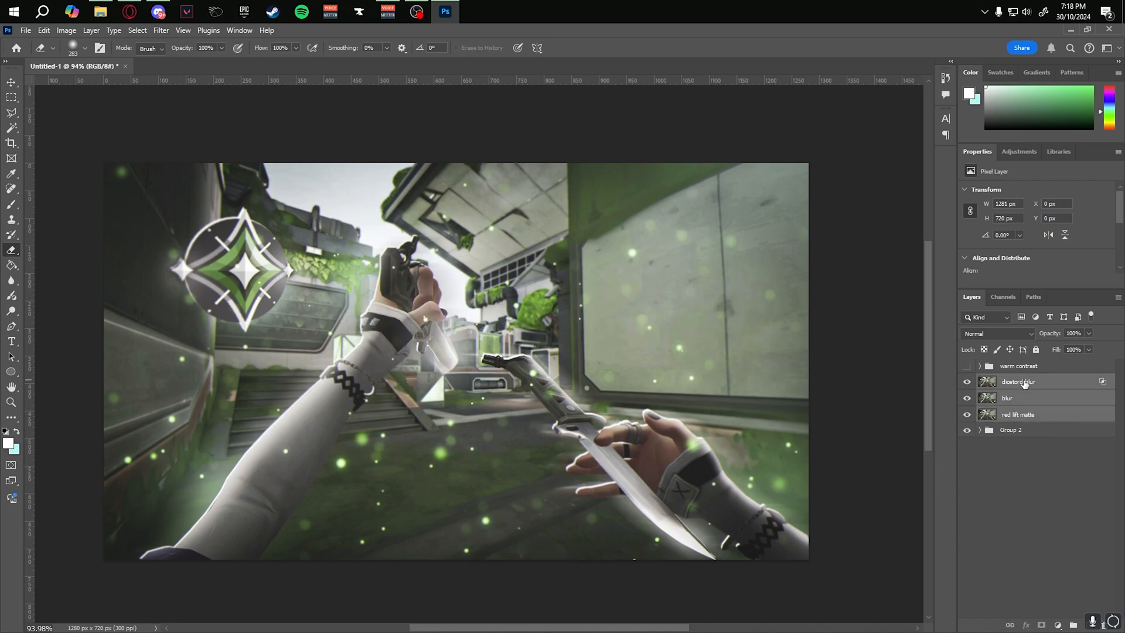
shift+click(1024, 383)
key(ctrl+g)
double_click(1013, 380)
text(red )
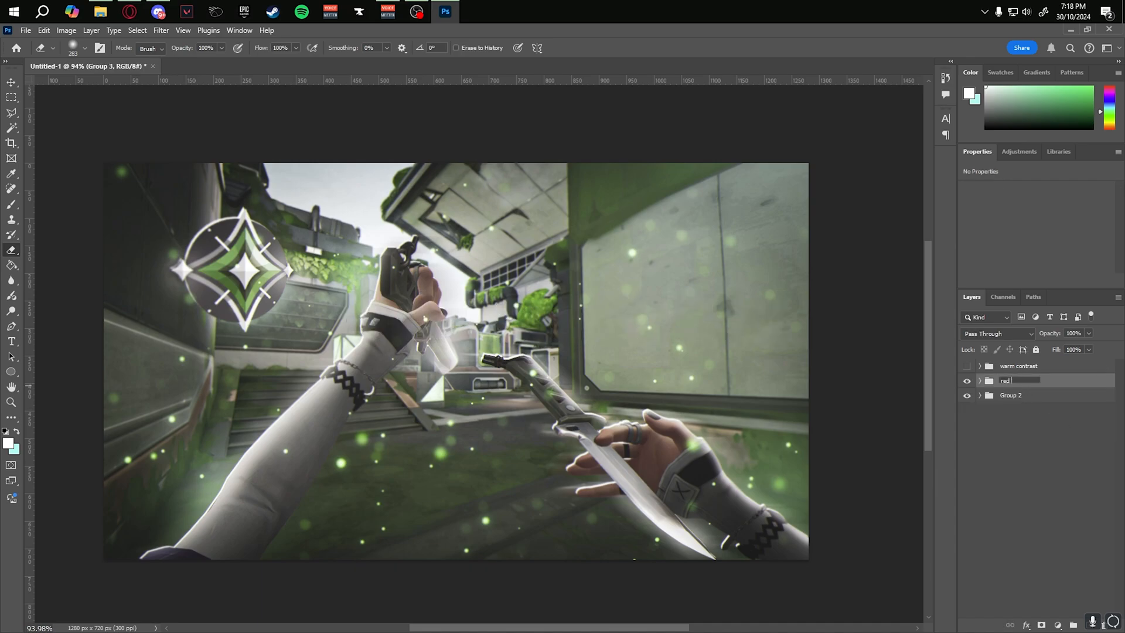
text( lift matte)
key(Return)
Step: Make the warm contrast group visible again above the red lift matte group
click(967, 365)
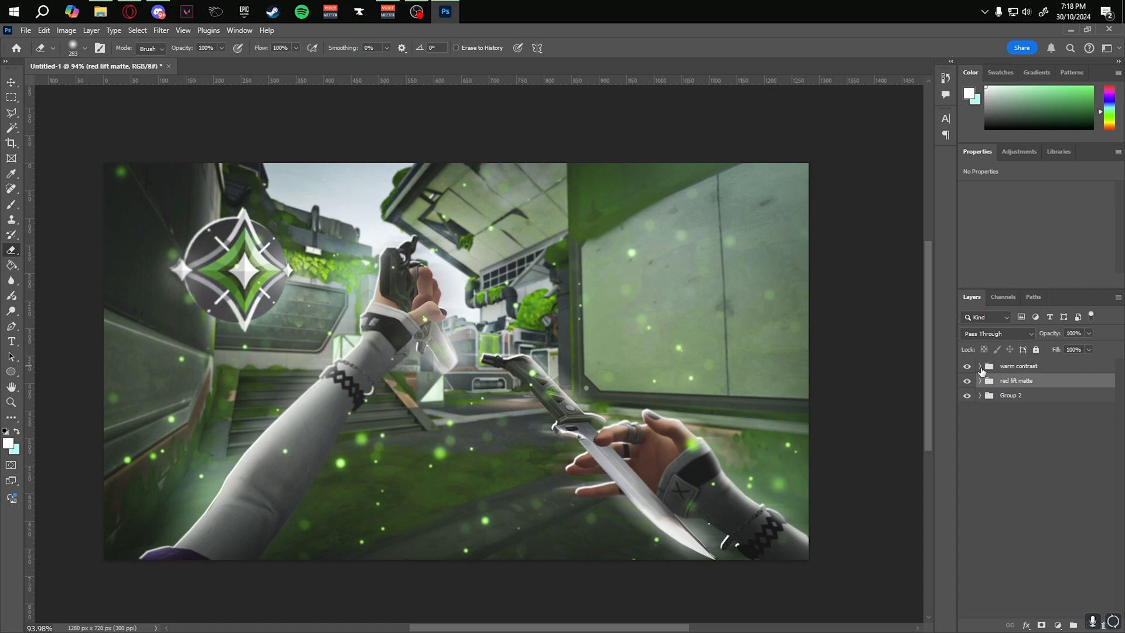
click(979, 366)
click(979, 366)
Step: Review the Export As settings for the thumbnail, close them without exporting and select the warm contrast group
click(26, 29)
mouse_move(79, 232)
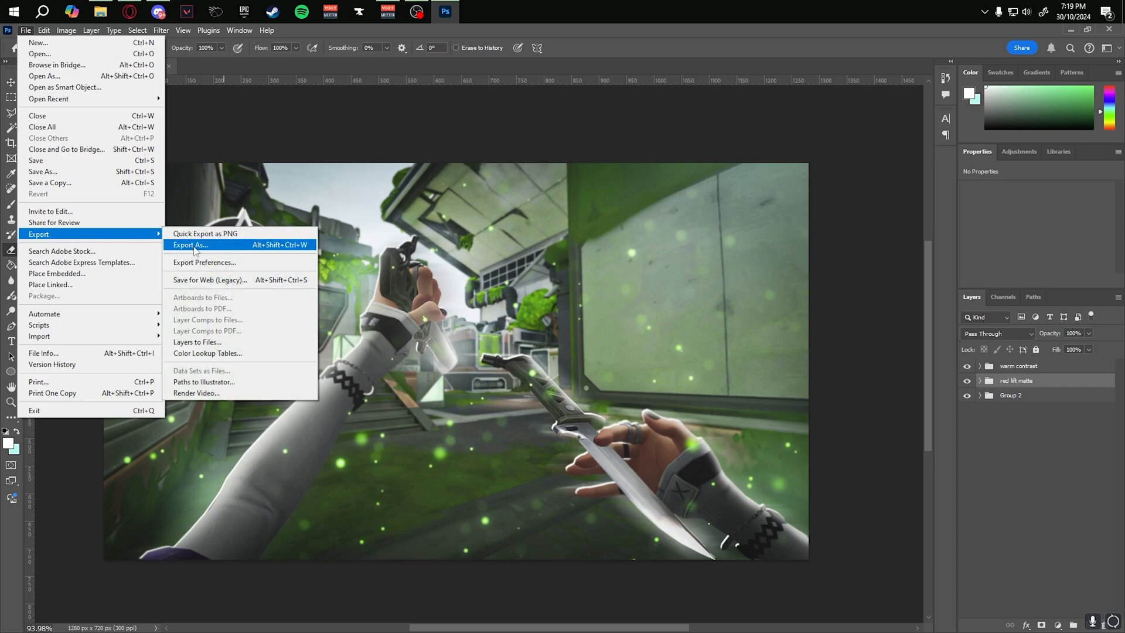
click(197, 244)
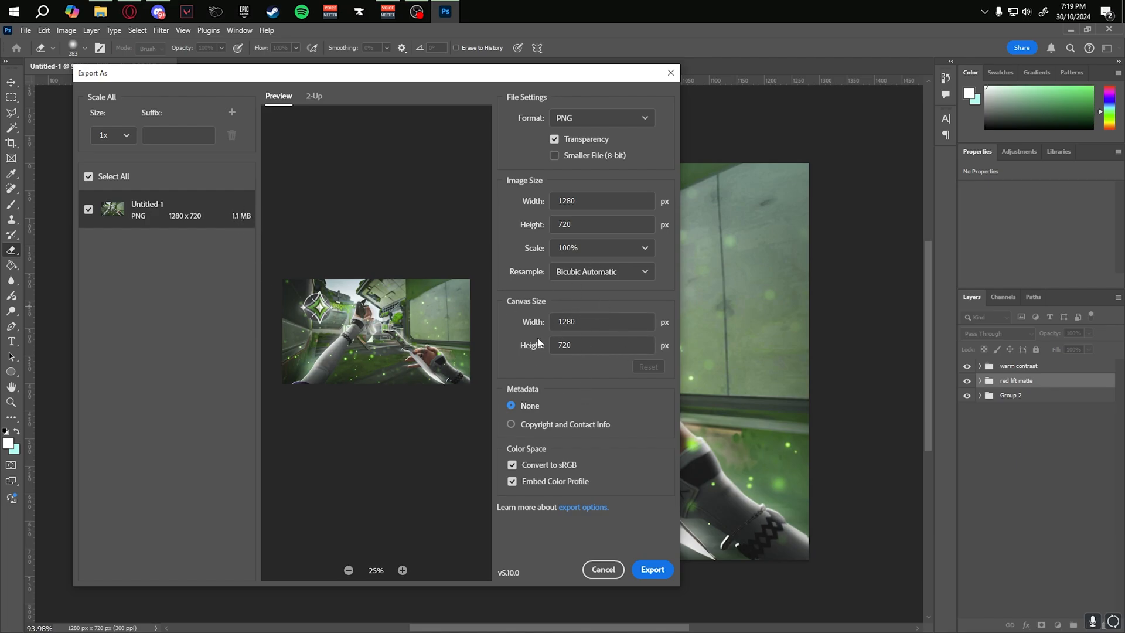
click(606, 571)
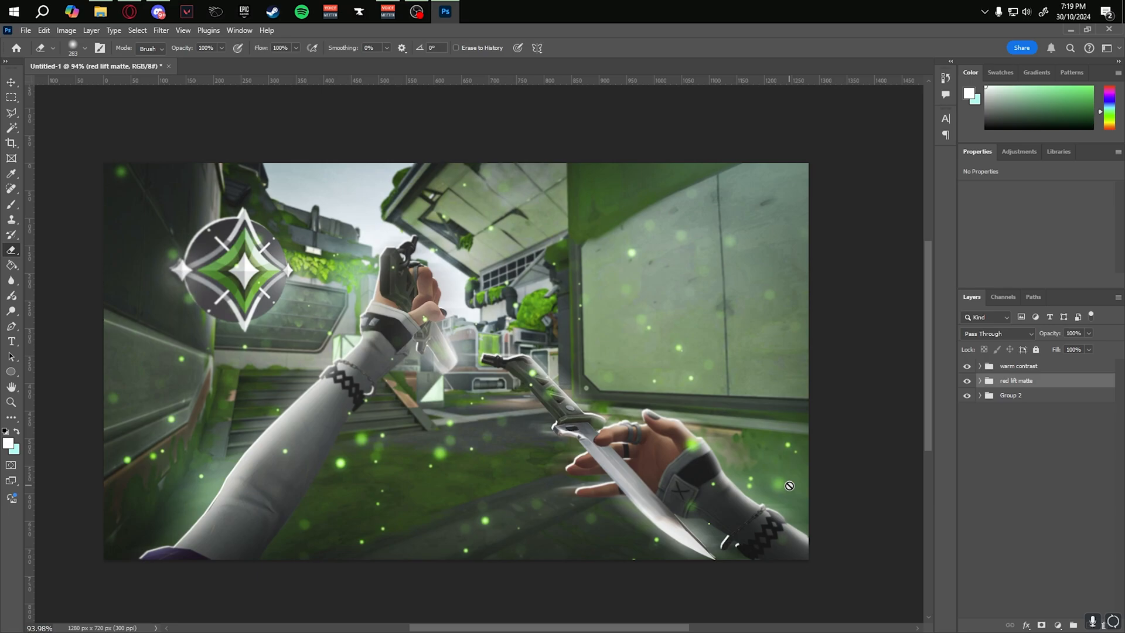
key(alt+bracketright)
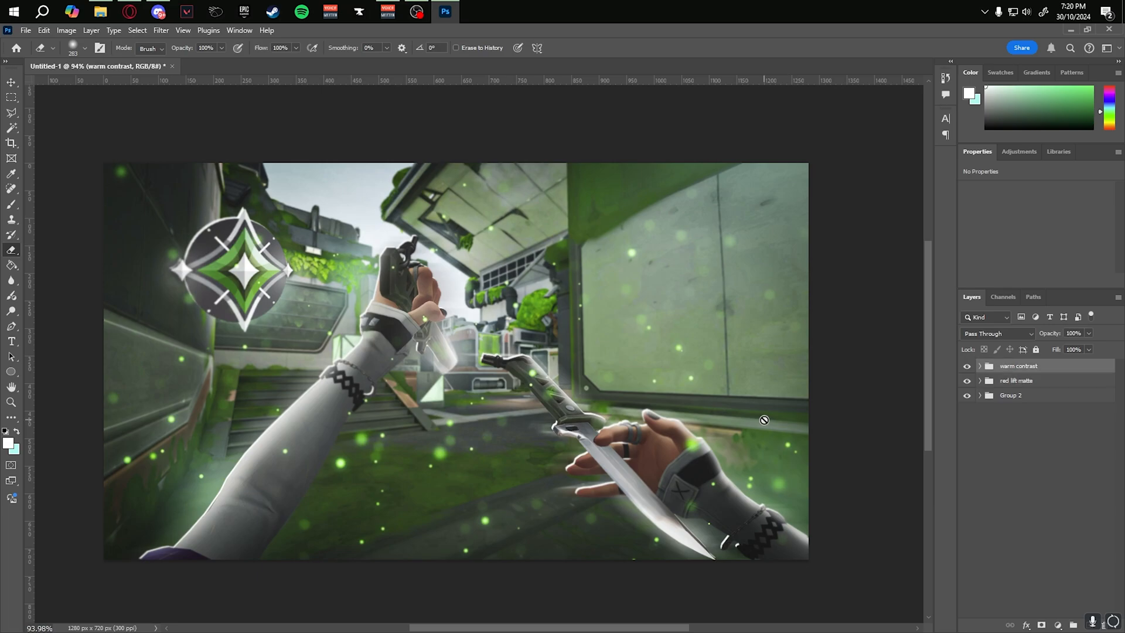